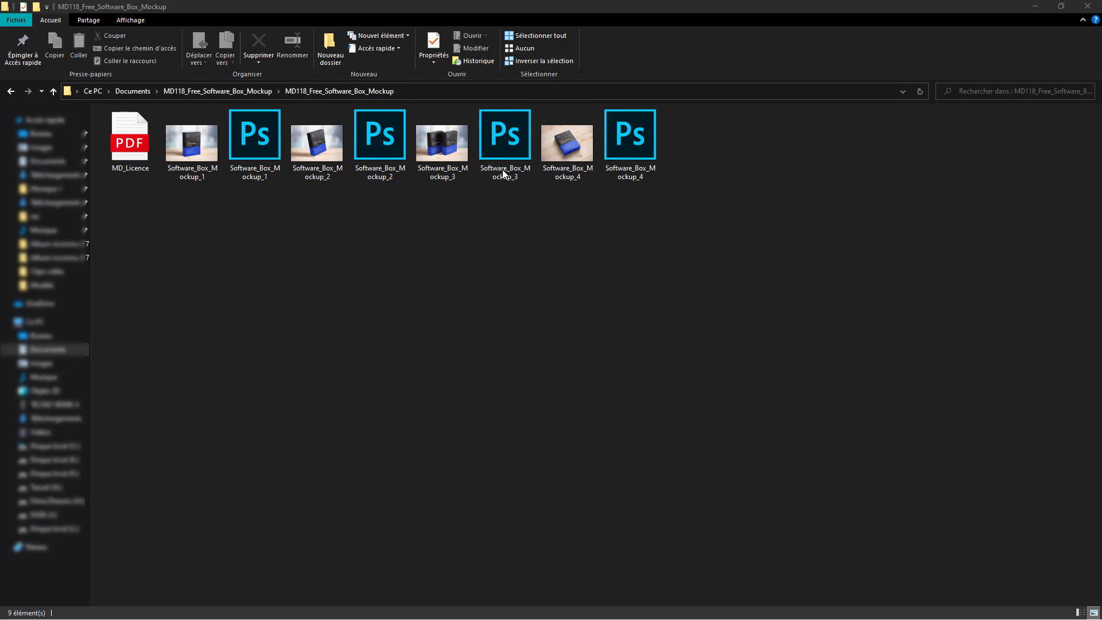
# - Compare the Software_Box_Mockup 1, 2 and 3 preview images, settling on Mockup_3
pyautogui.click(435, 154)
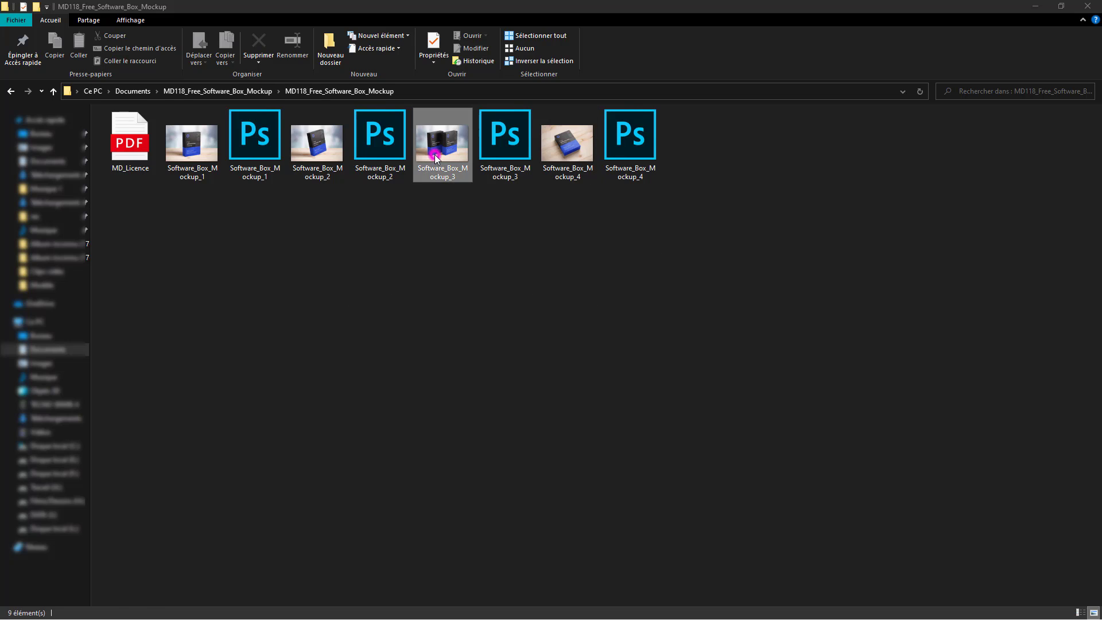
pyautogui.click(192, 136)
pyautogui.click(327, 163)
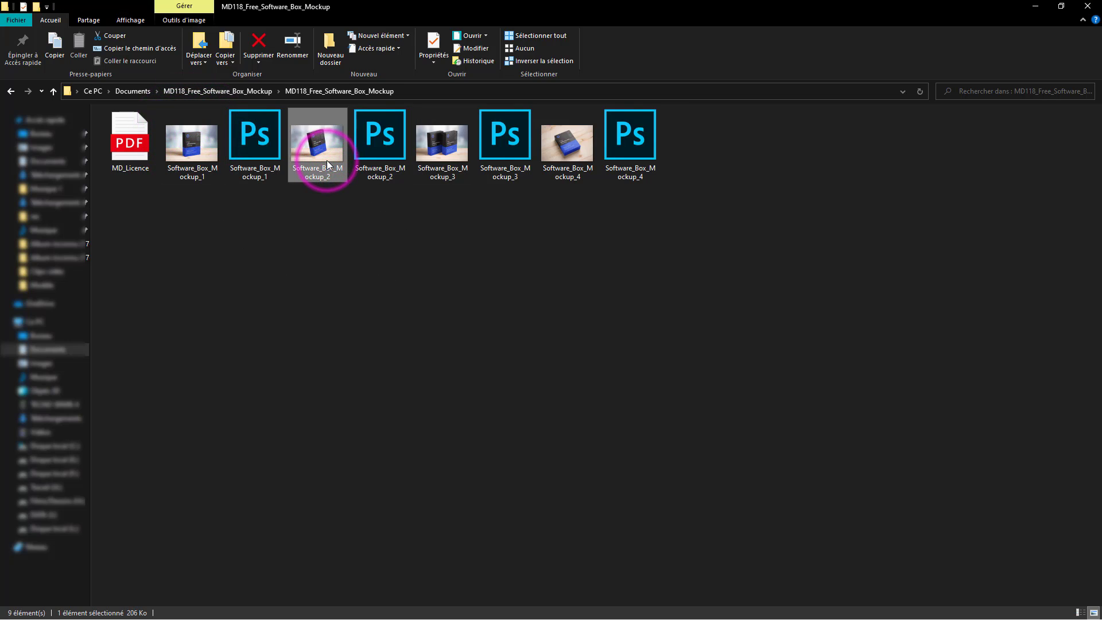
pyautogui.click(444, 150)
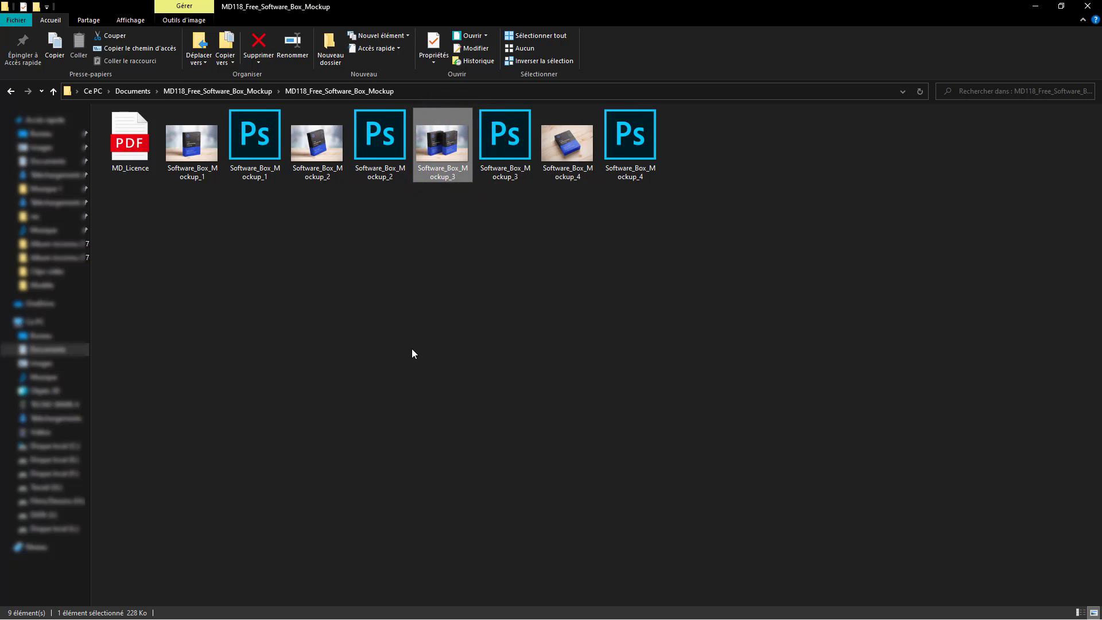
# - Bring Photoshop forward, then go back to Explorer and open Software_Box_Mockup_3.psd in it
pyautogui.press('super+Tab')
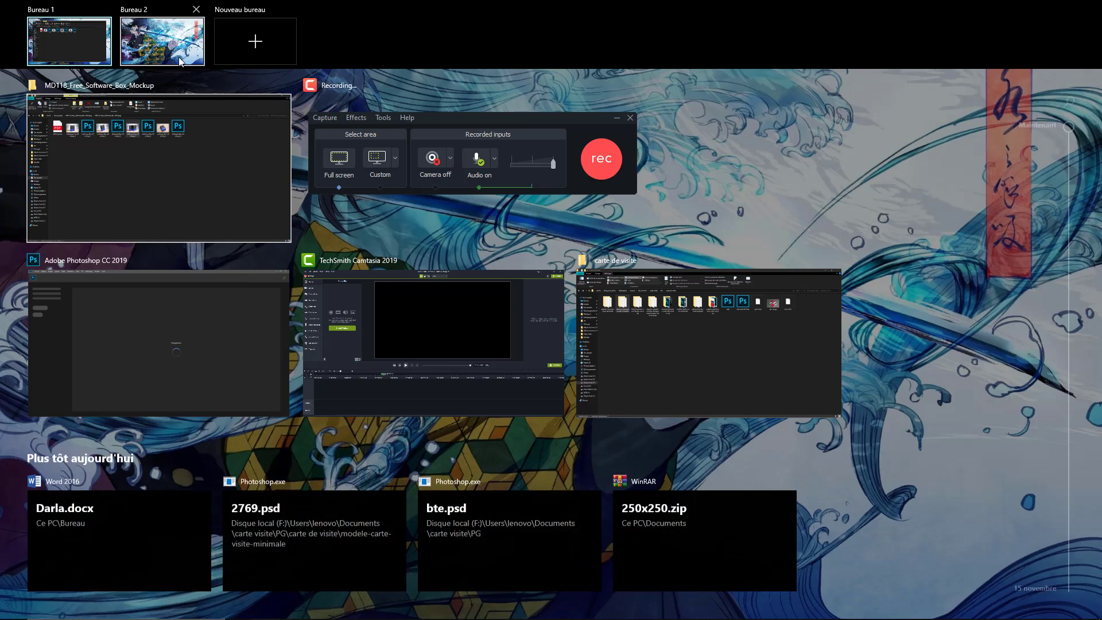
pyautogui.click(175, 343)
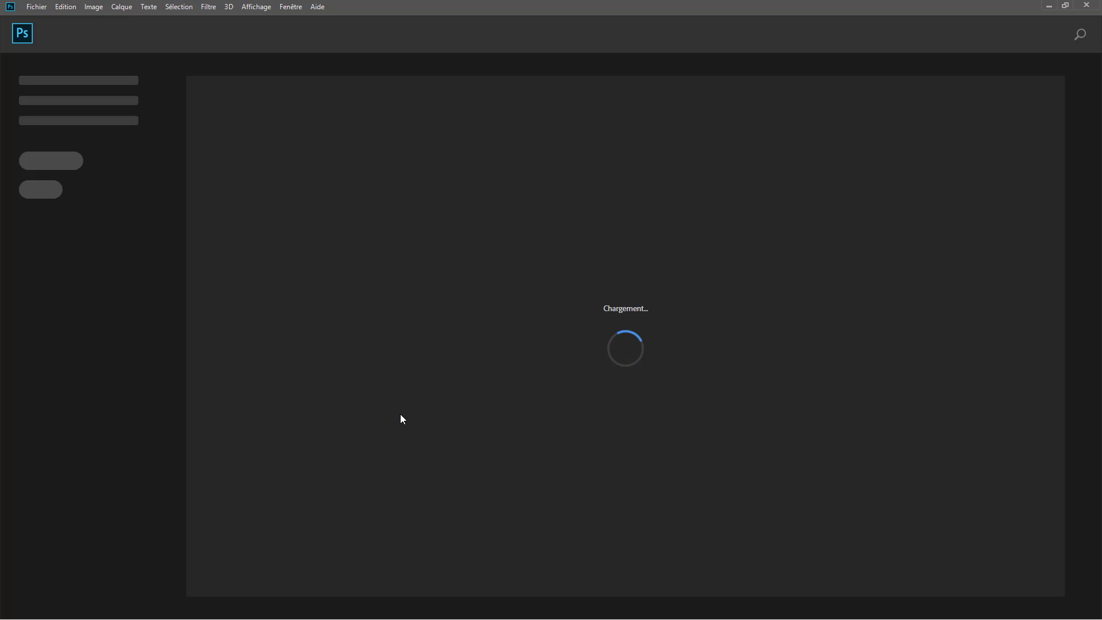
pyautogui.press('super+Tab')
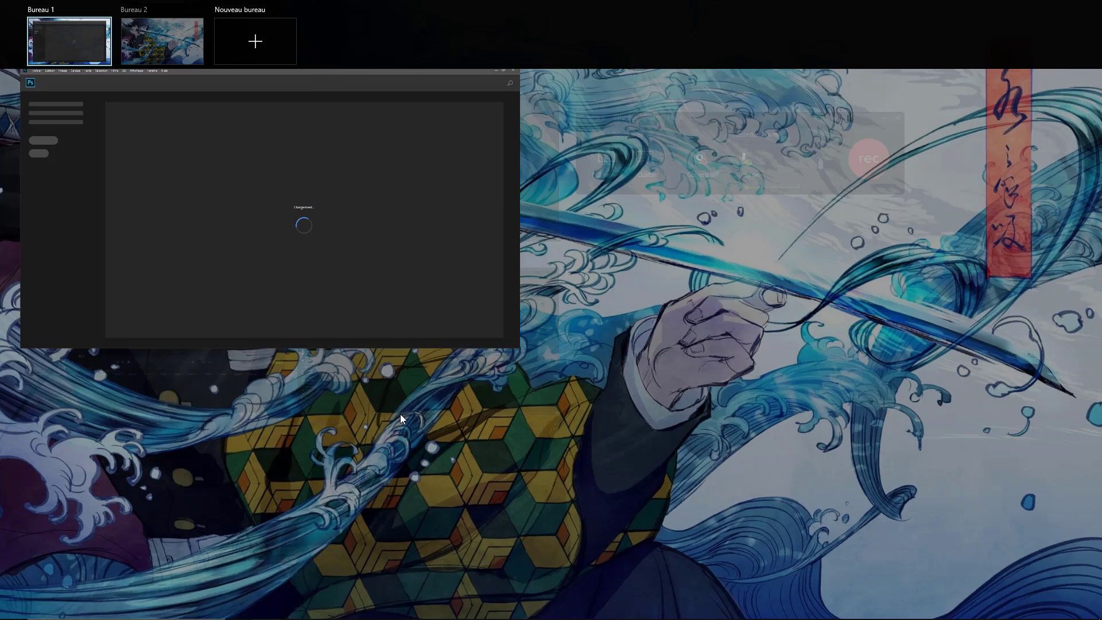
pyautogui.click(465, 229)
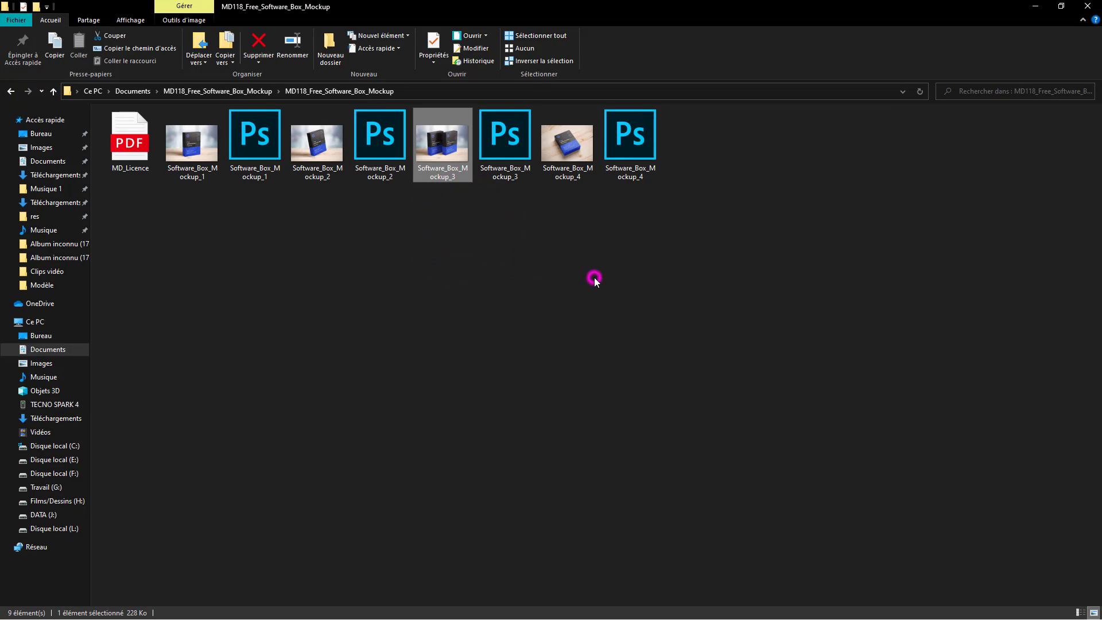
pyautogui.click(593, 278)
pyautogui.click(453, 145)
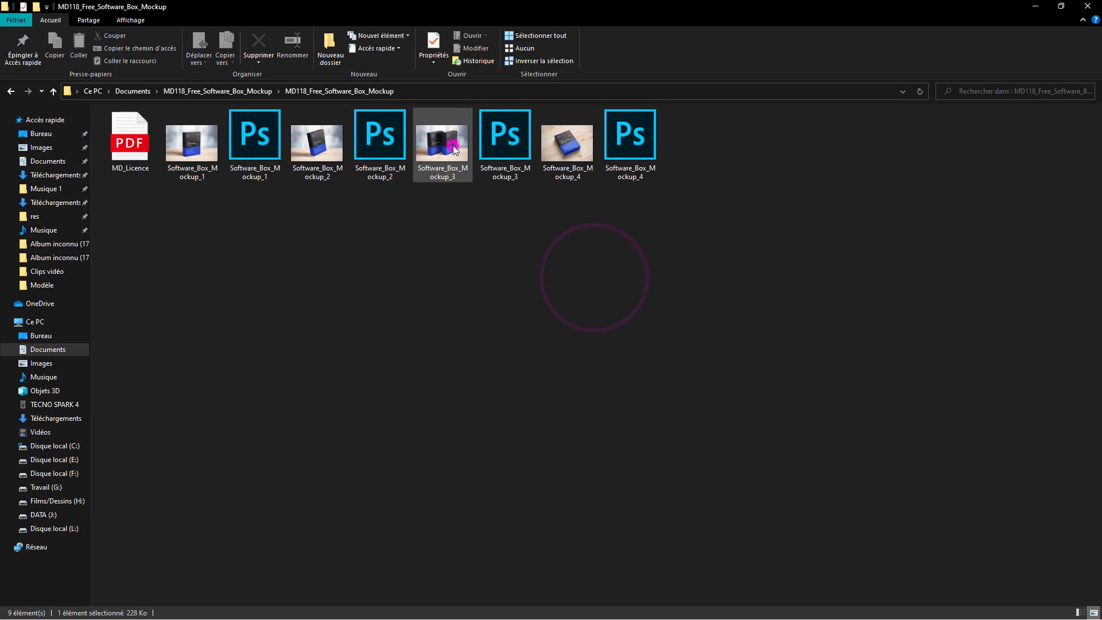
pyautogui.doubleClick(501, 149)
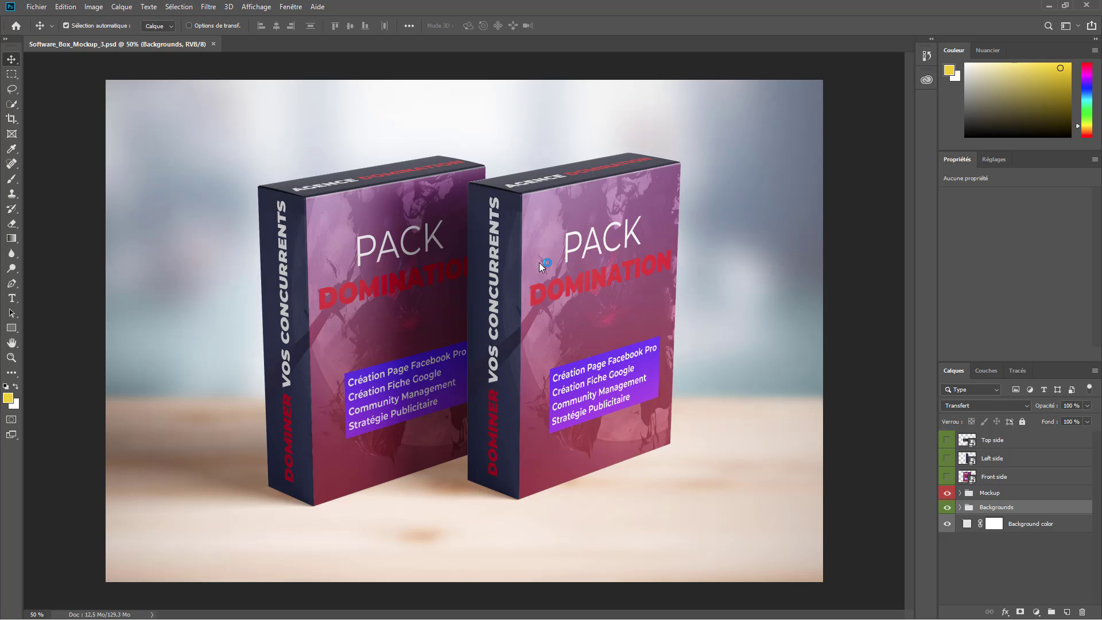
# - Fit the mockup on screen and toggle the Background color, Mockup and Backgrounds layers' visibility
pyautogui.hotkey('ctrl', '0')
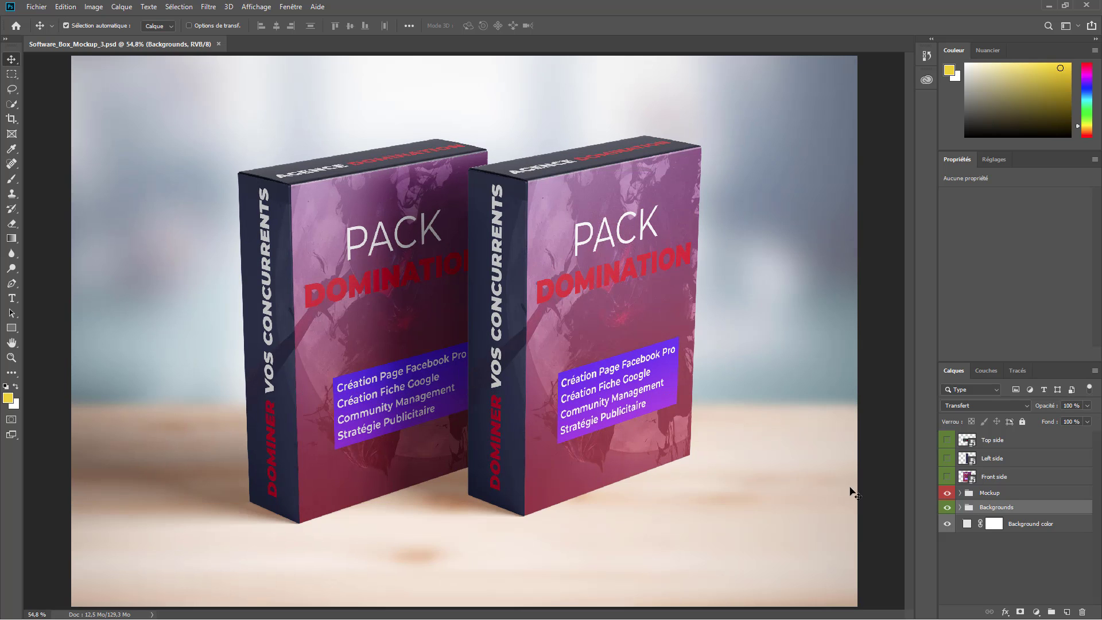
pyautogui.click(947, 525)
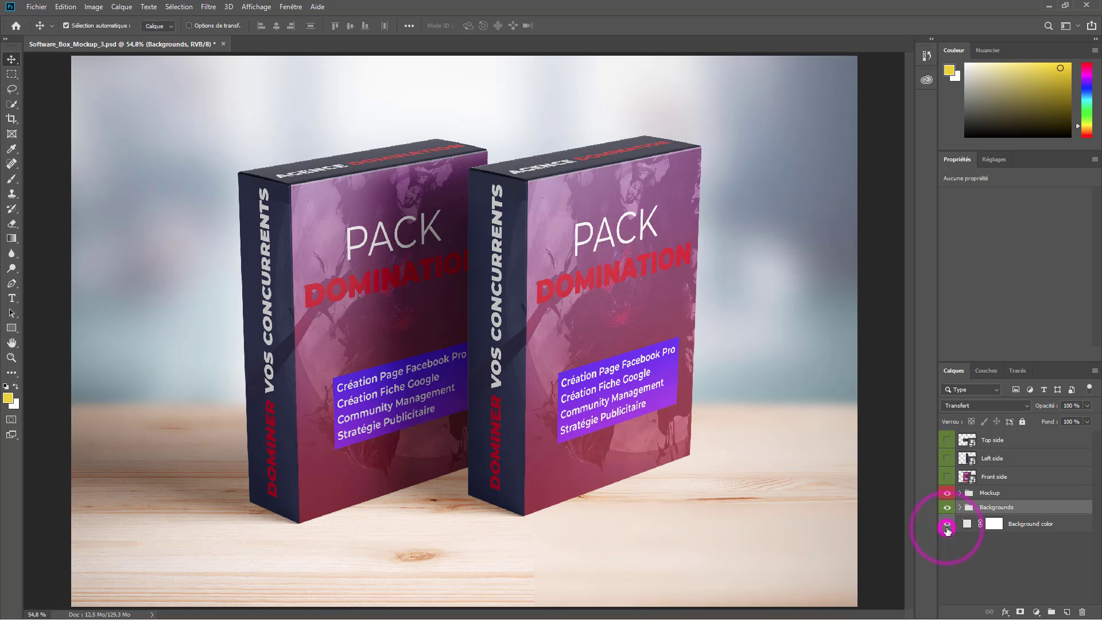
pyautogui.click(947, 494)
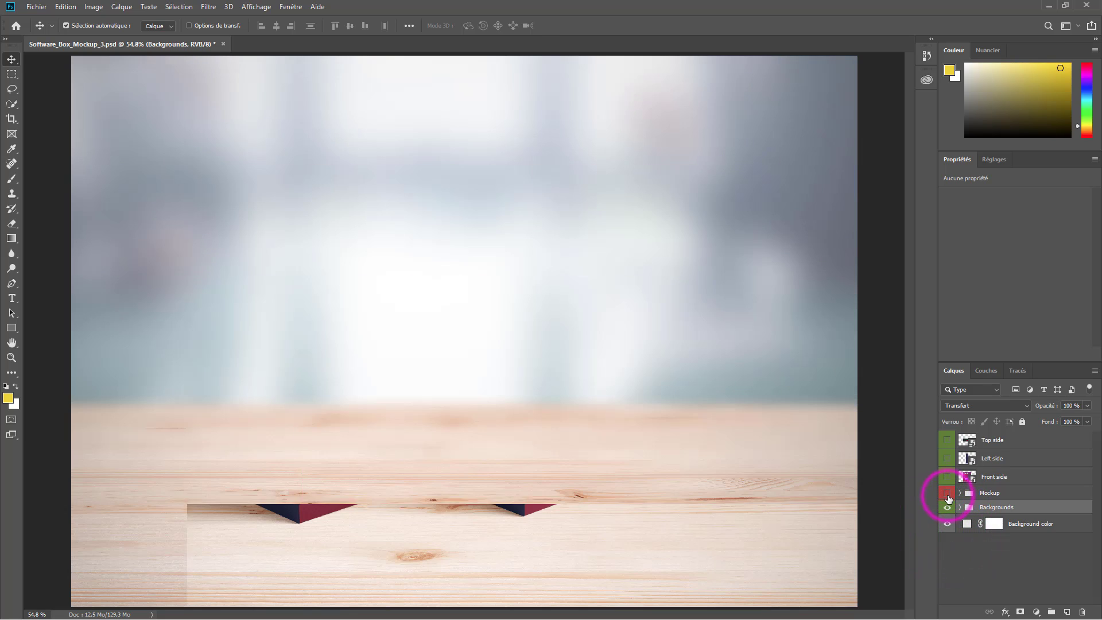
pyautogui.click(947, 493)
pyautogui.click(947, 507)
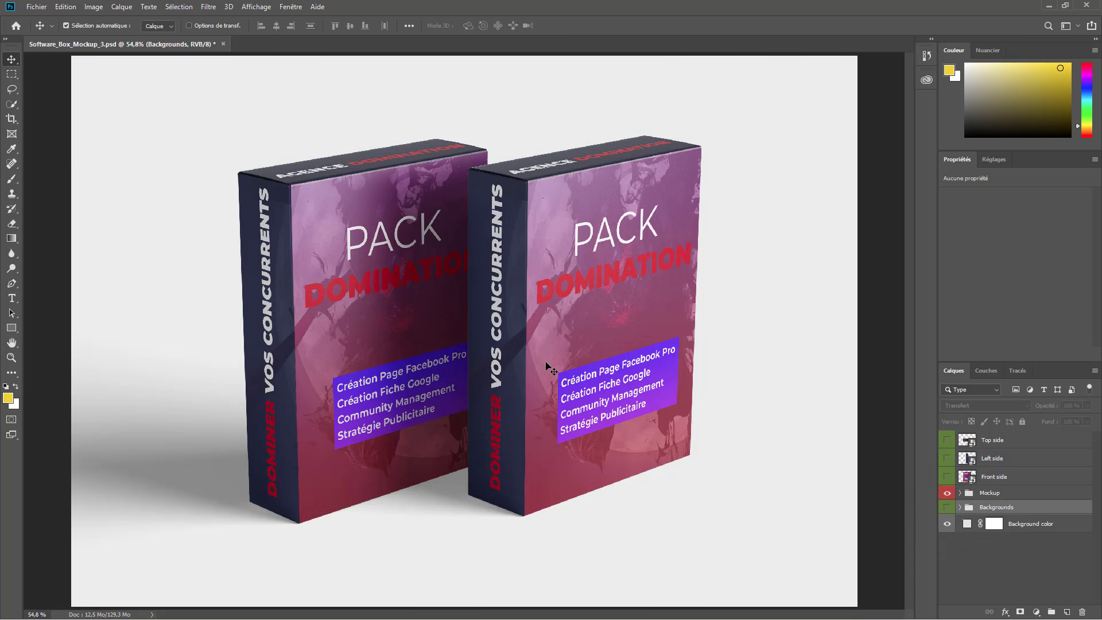
# - Set the Move tool's auto-select to Groupe and grab both boxes as the Mockup group
pyautogui.click(156, 25)
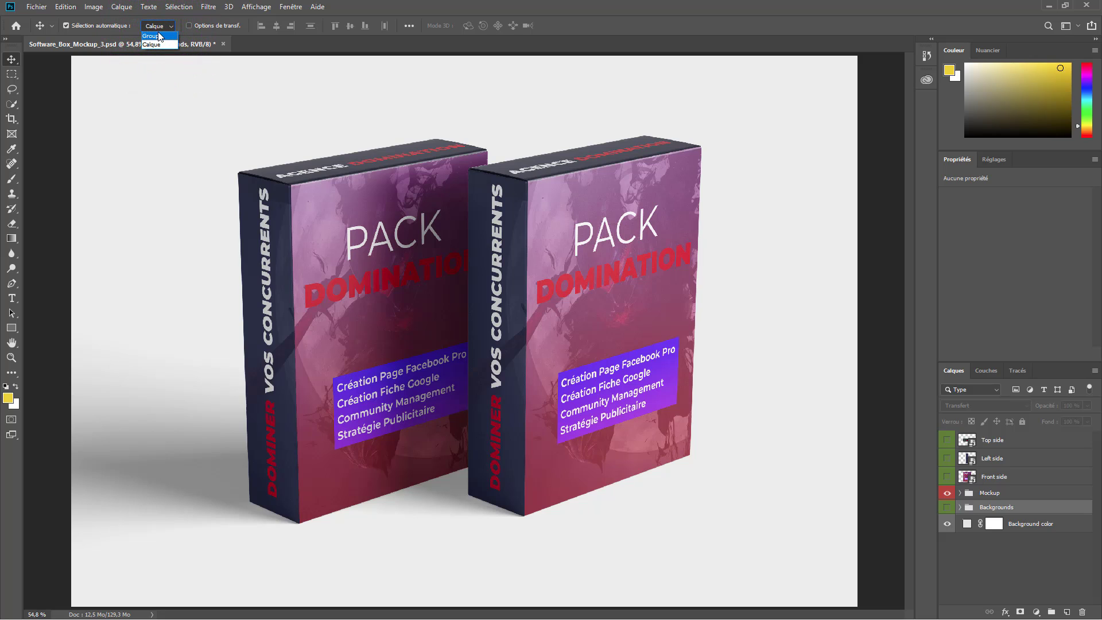
pyautogui.click(158, 36)
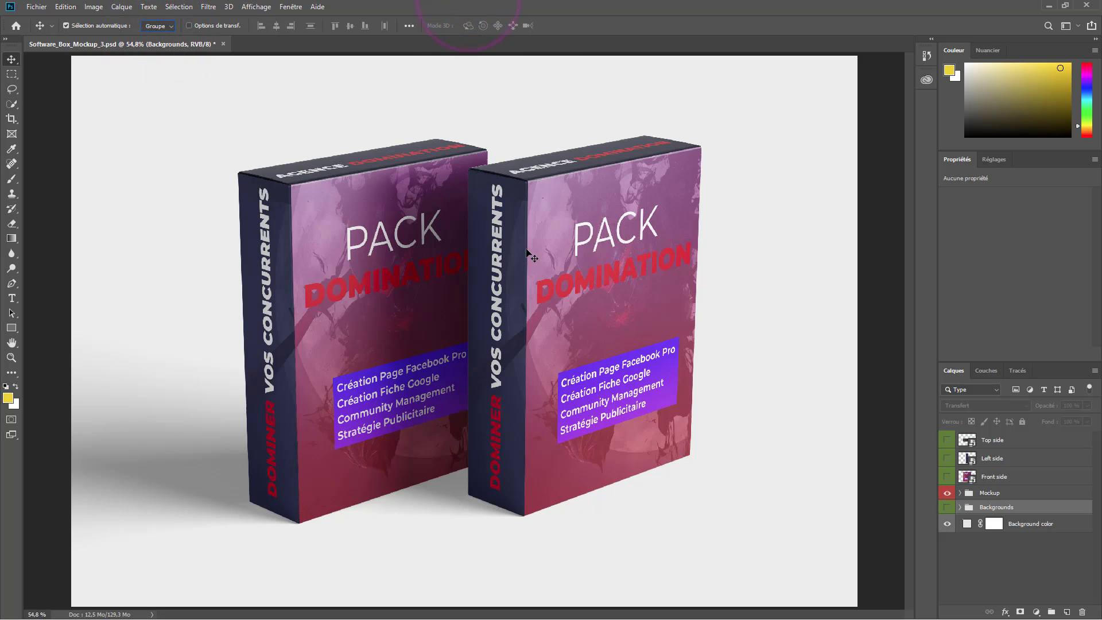
pyautogui.moveTo(448, 338)
pyautogui.mouseDown()
pyautogui.moveTo(385, 394)
pyautogui.moveTo(470, 329)
pyautogui.moveTo(579, 420)
pyautogui.moveTo(429, 311)
pyautogui.moveTo(331, 376)
pyautogui.moveTo(466, 345)
pyautogui.mouseUp()
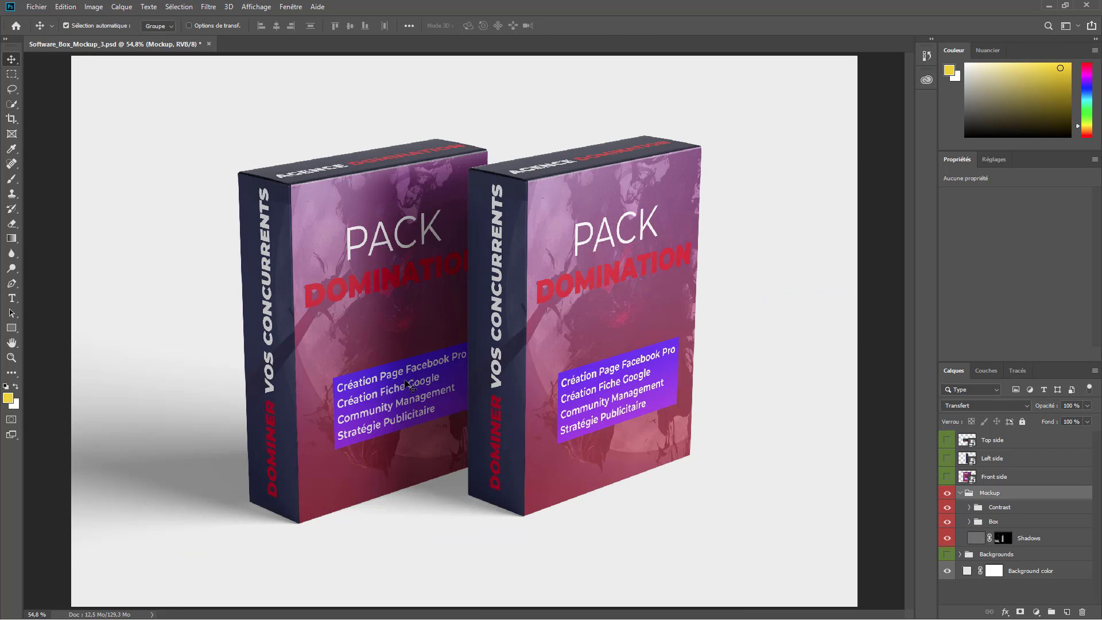
# - Show the wooden-table background again, collapse Mockup, and check the Front, Left and Top side layers
pyautogui.click(948, 554)
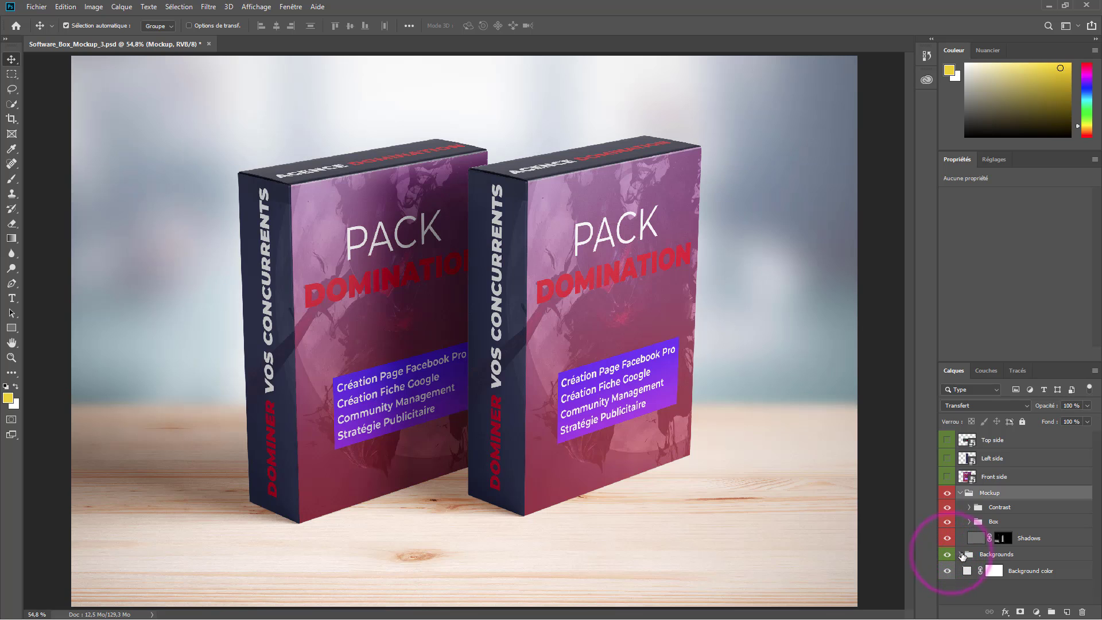
pyautogui.click(961, 493)
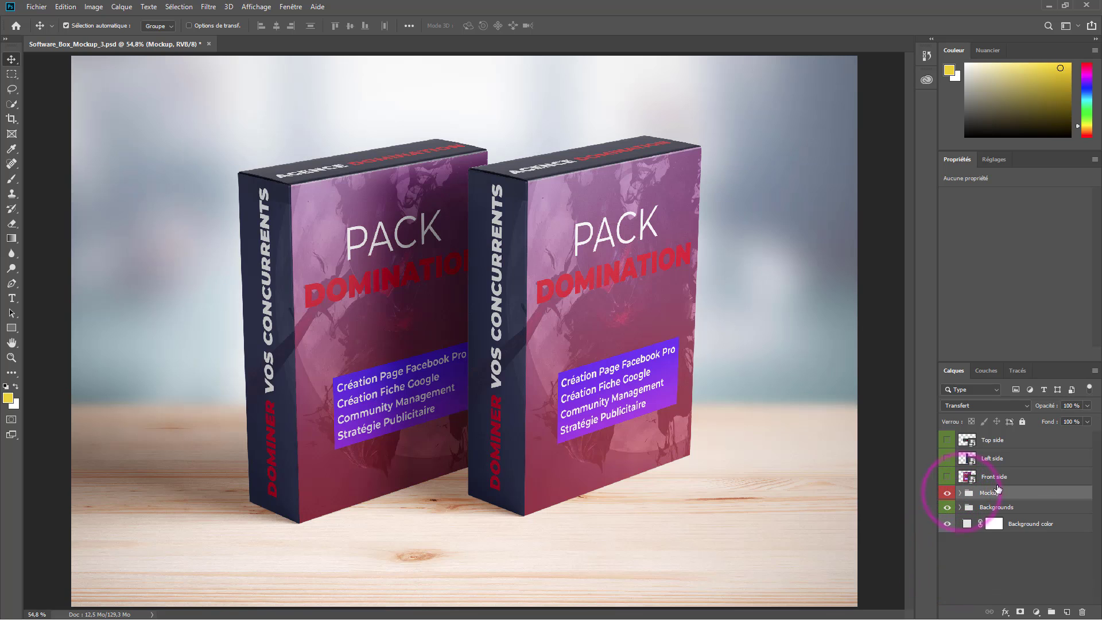
pyautogui.click(1022, 482)
pyautogui.click(1020, 459)
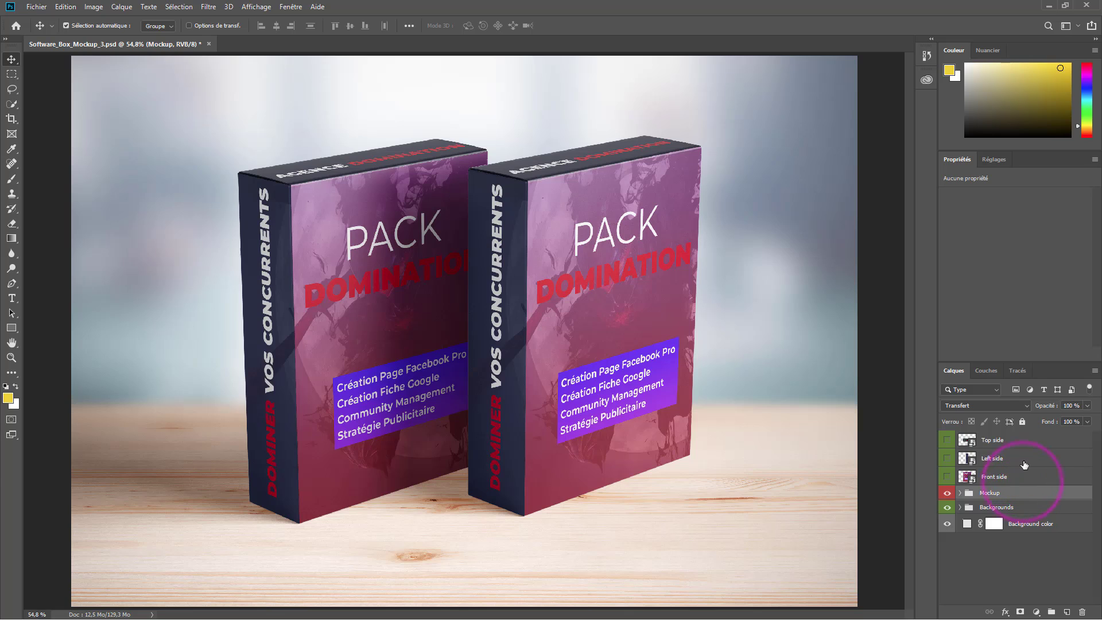
pyautogui.click(1014, 437)
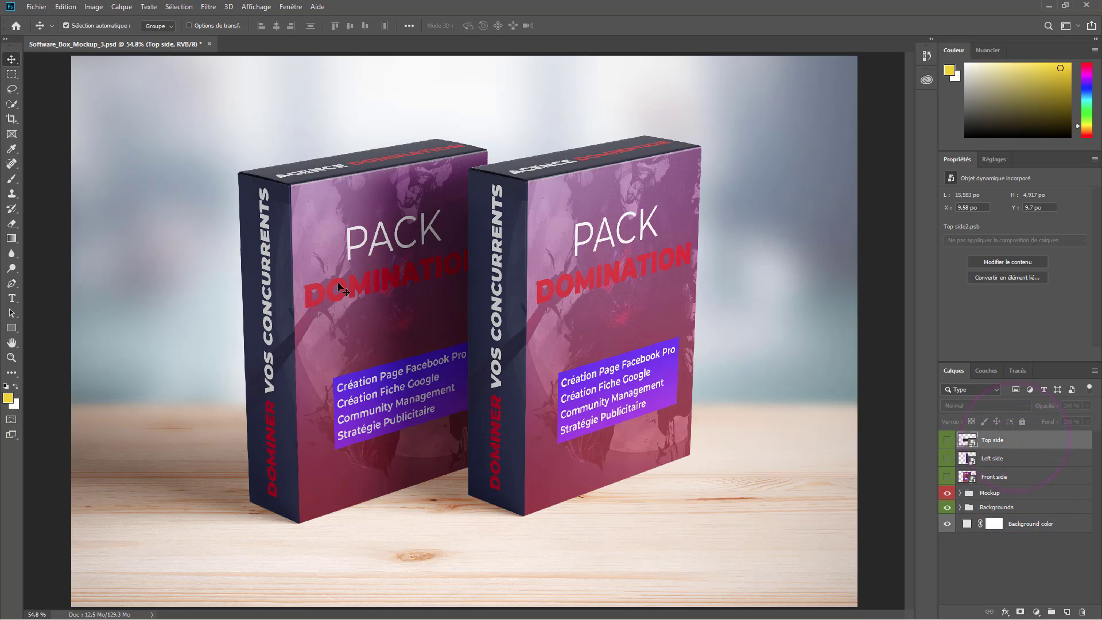
# - Open the Front side smart object's contents as Front side12.psb, dismissing the save note
pyautogui.click(976, 476)
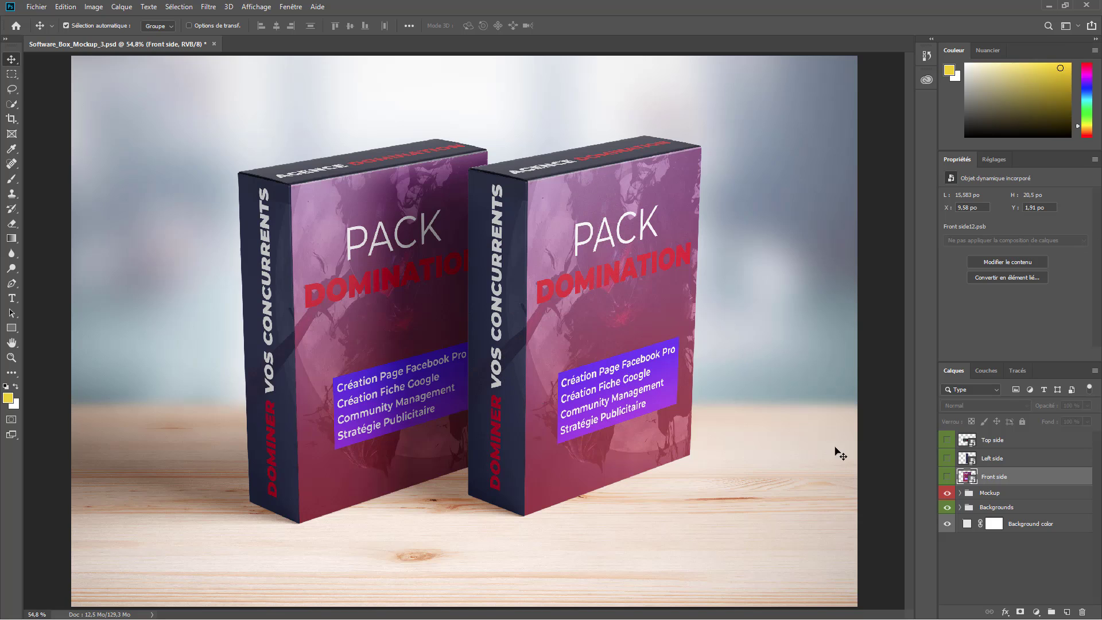
pyautogui.doubleClick(966, 475)
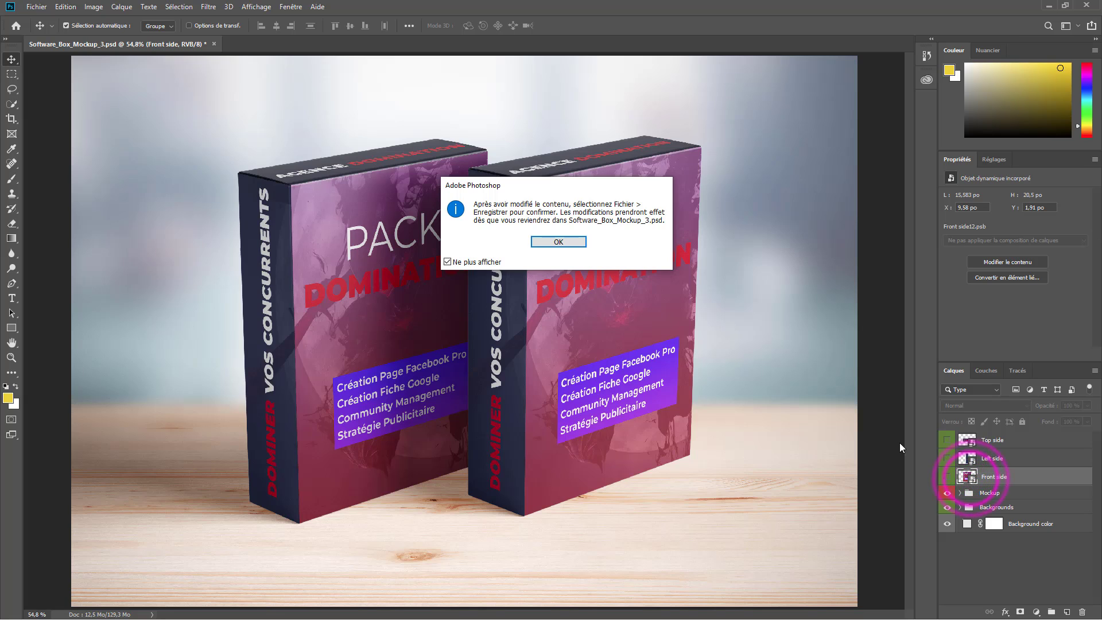
pyautogui.click(580, 242)
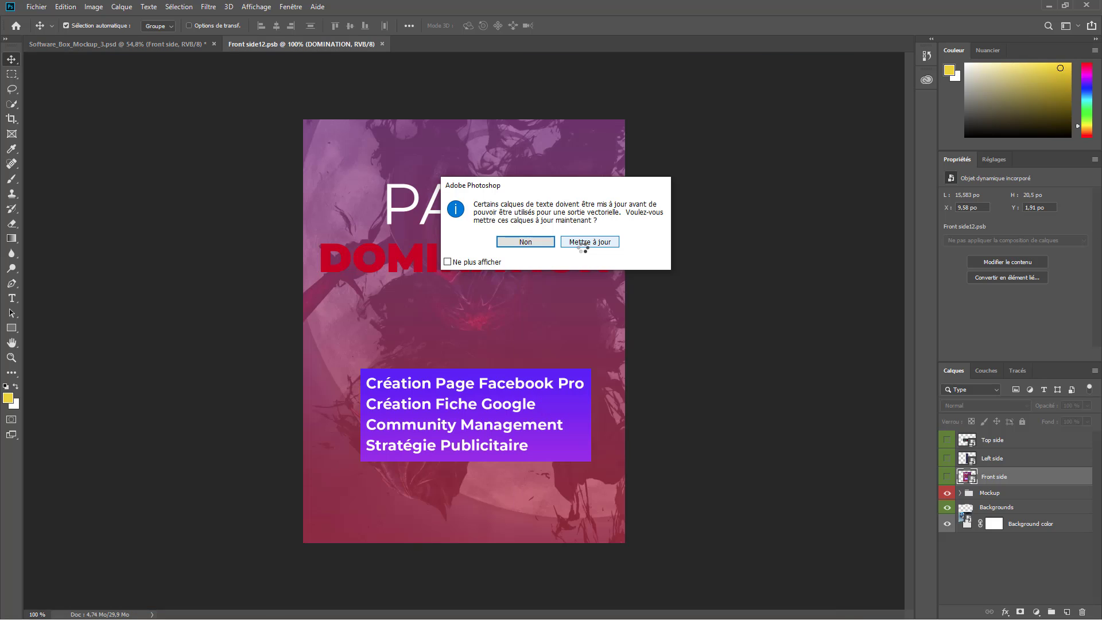
# - Update the cover's text layers, then hide and re-show the 1665822 background image layer
pyautogui.click(582, 245)
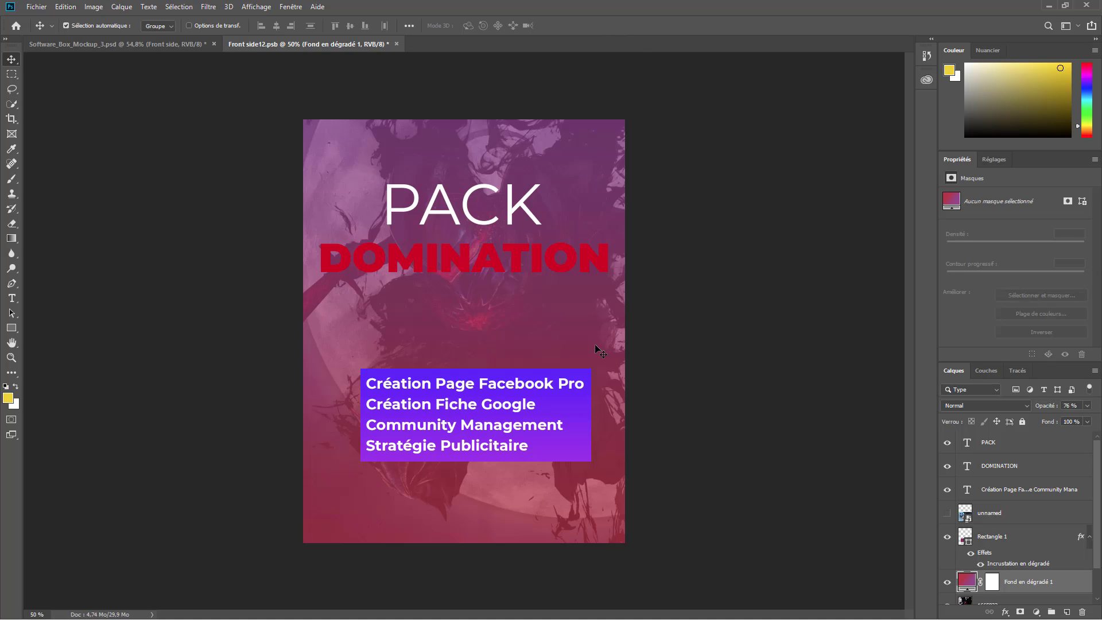
pyautogui.scroll(-1, 1010, 545)
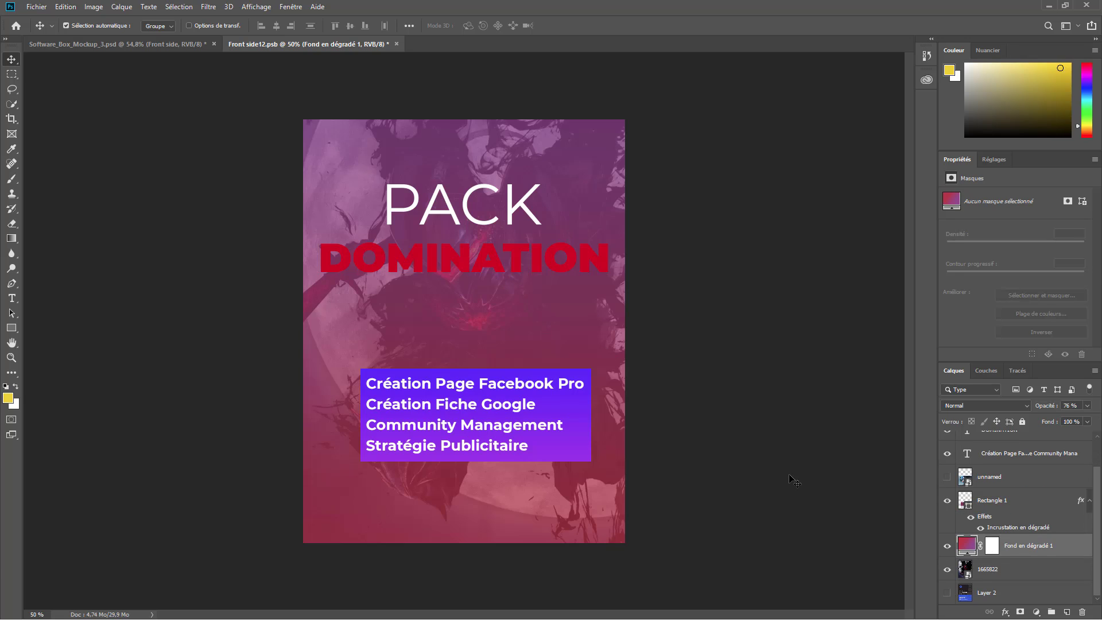
pyautogui.click(975, 574)
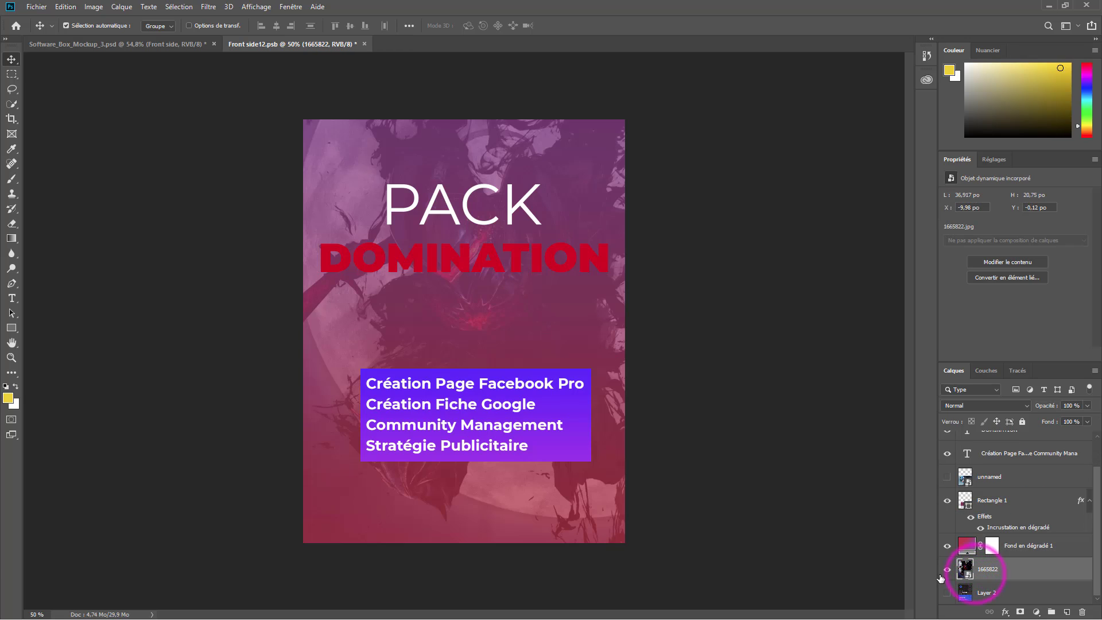
pyautogui.click(946, 569)
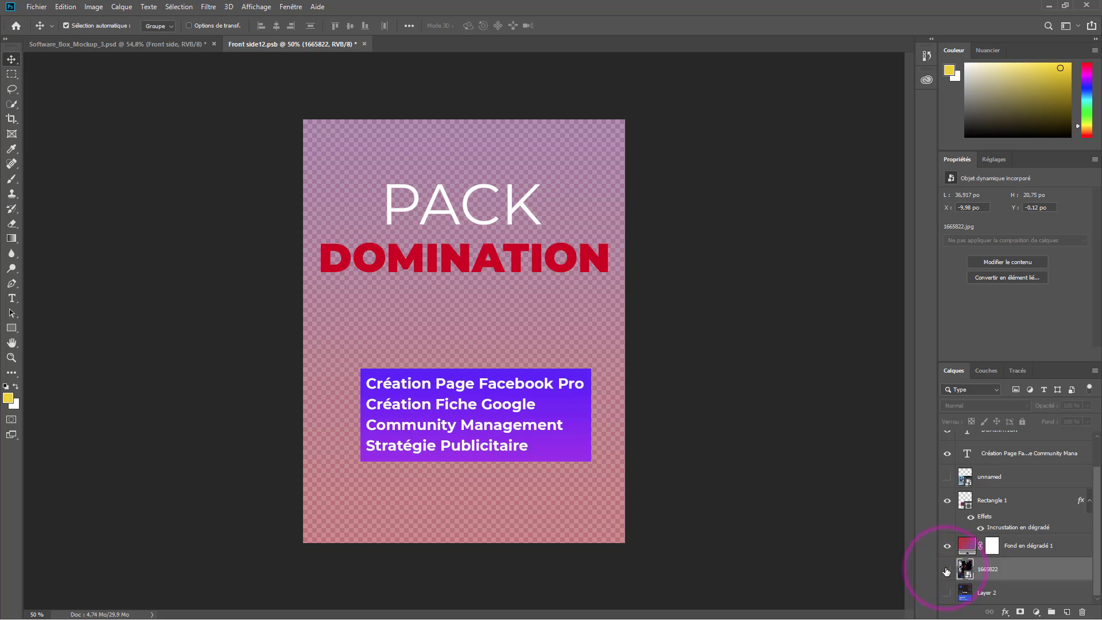
pyautogui.click(947, 569)
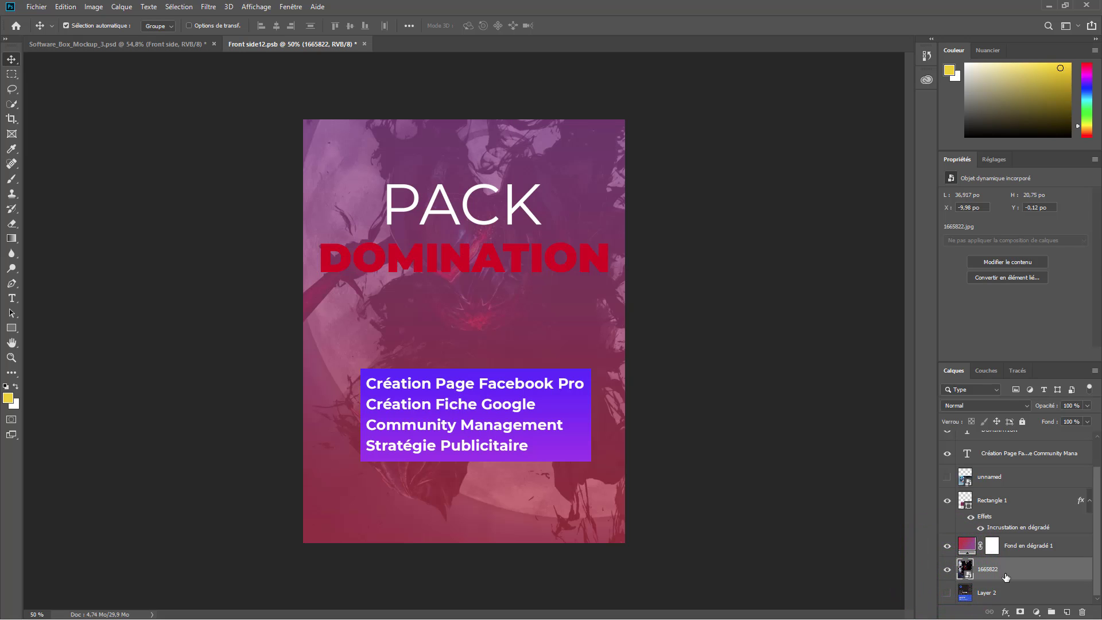
# - Place Embedded the 5d0d12c0110fa072e8278ed37f675692 image from a subfolder of Images onto the cover
pyautogui.click(36, 7)
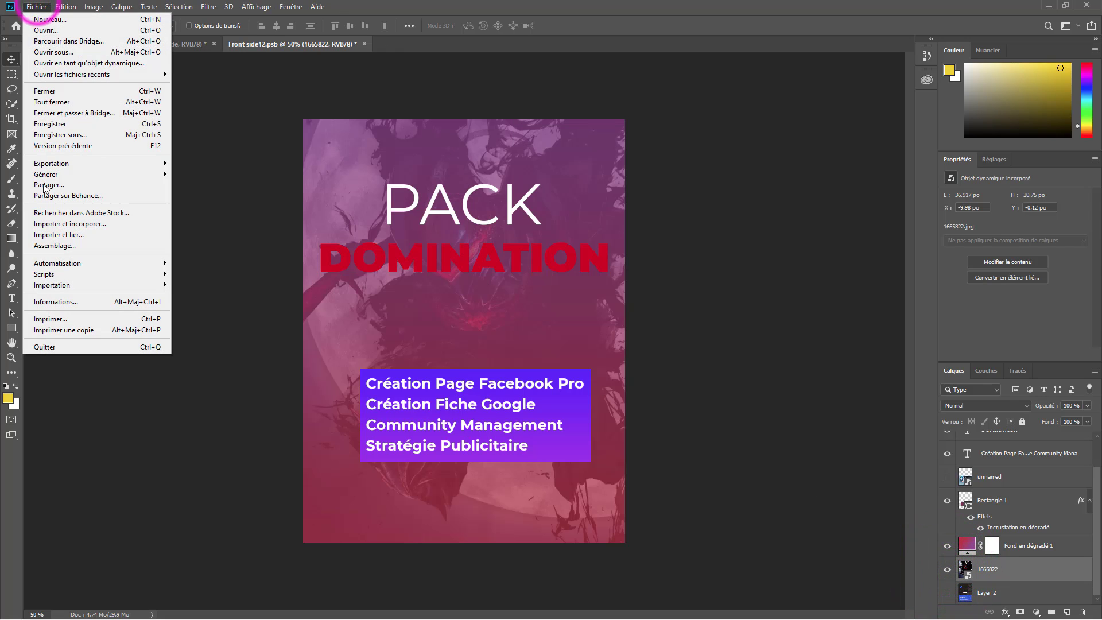
pyautogui.click(69, 224)
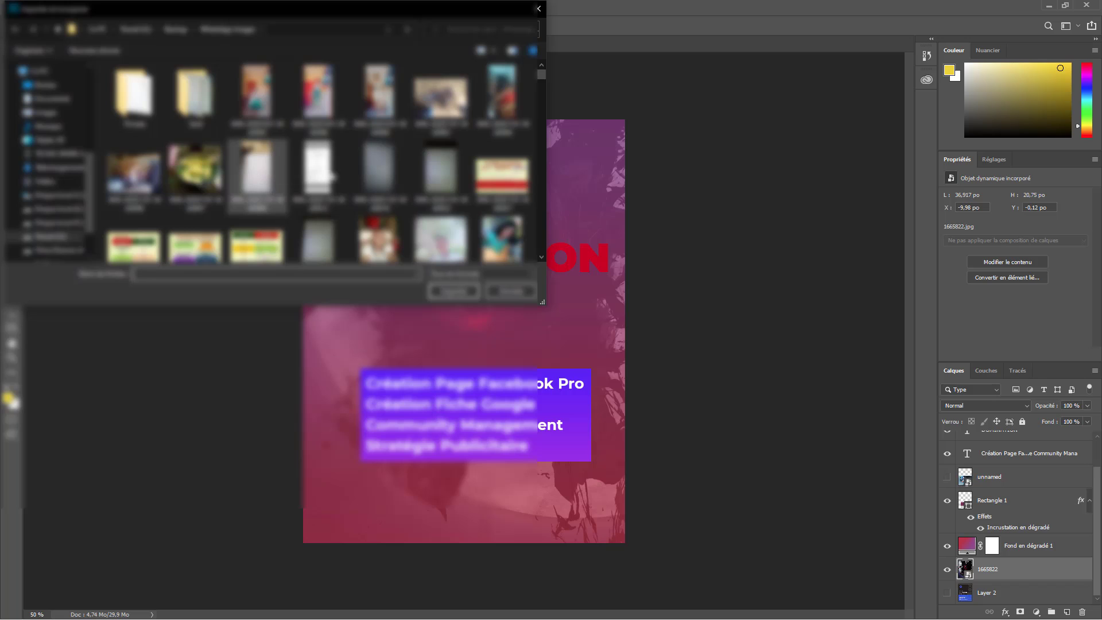
pyautogui.scroll(-3, 330, 175)
pyautogui.moveTo(542, 302); pyautogui.dragTo(541, 516)
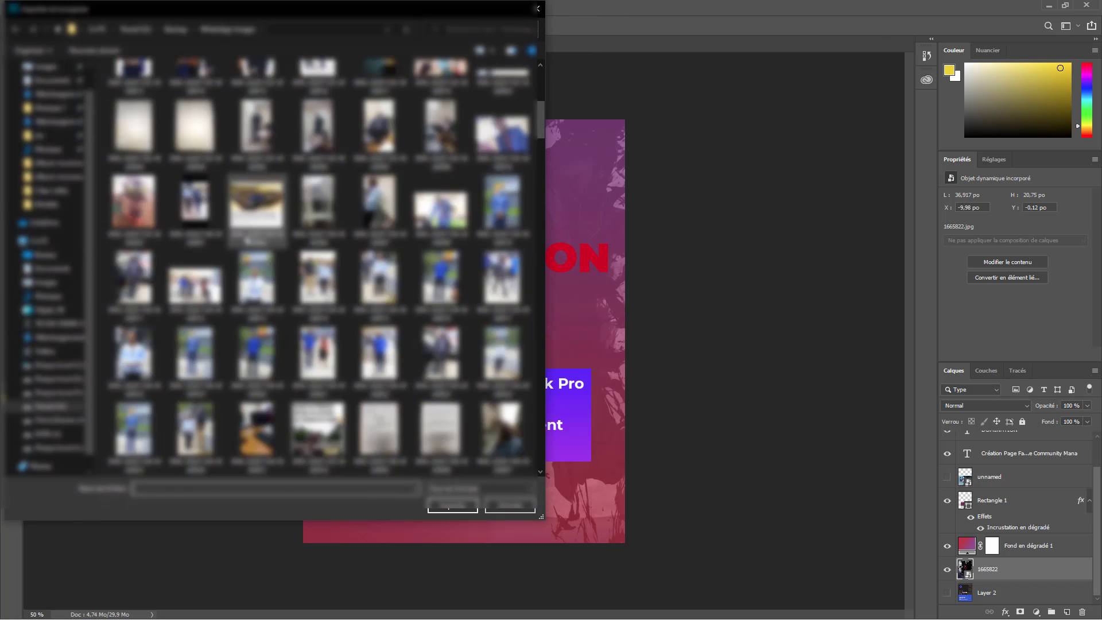
pyautogui.scroll(-8, 248, 240)
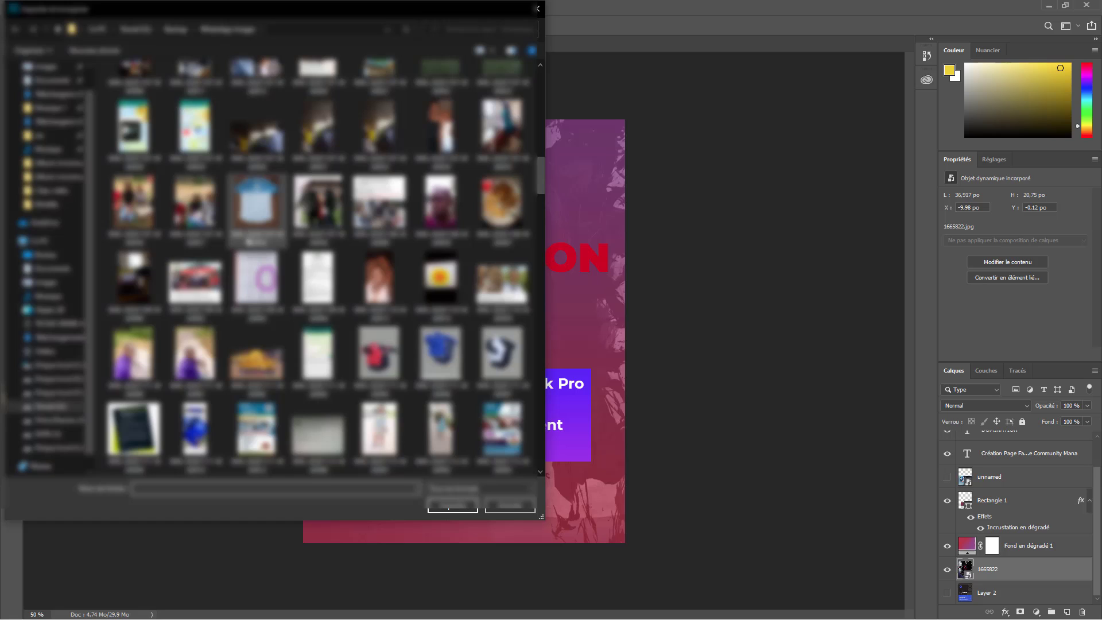
pyautogui.click(46, 282)
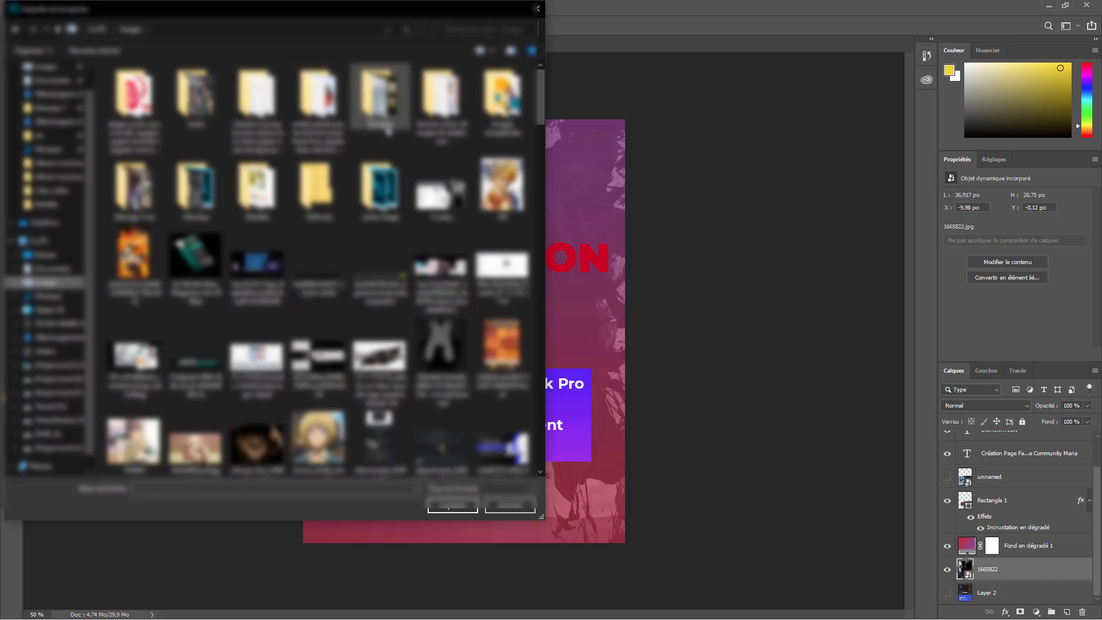
pyautogui.doubleClick(376, 93)
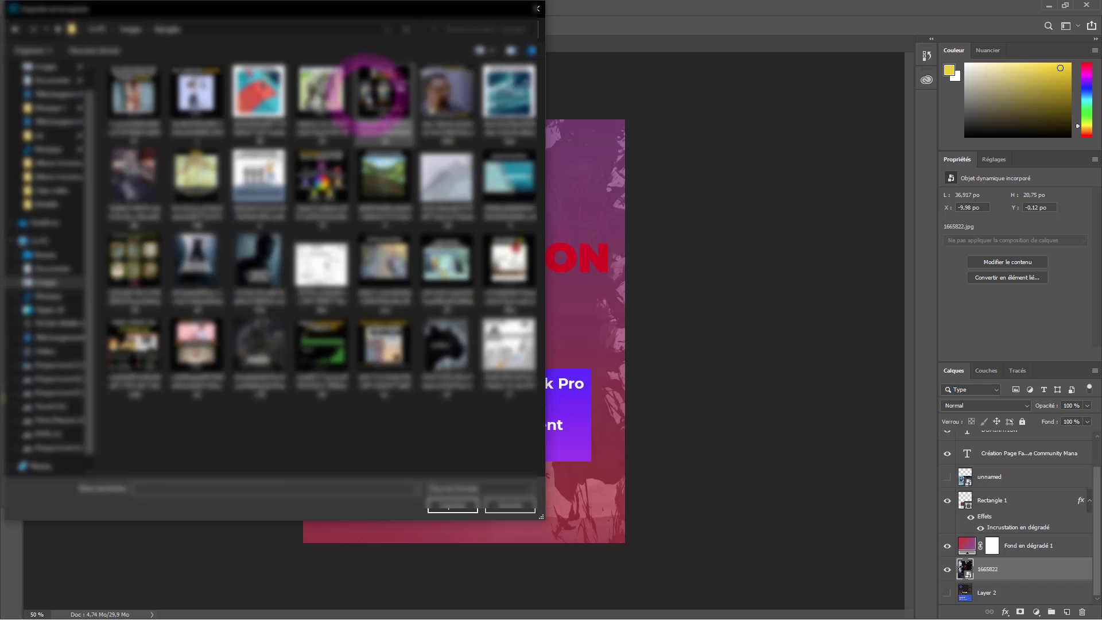
pyautogui.click(321, 92)
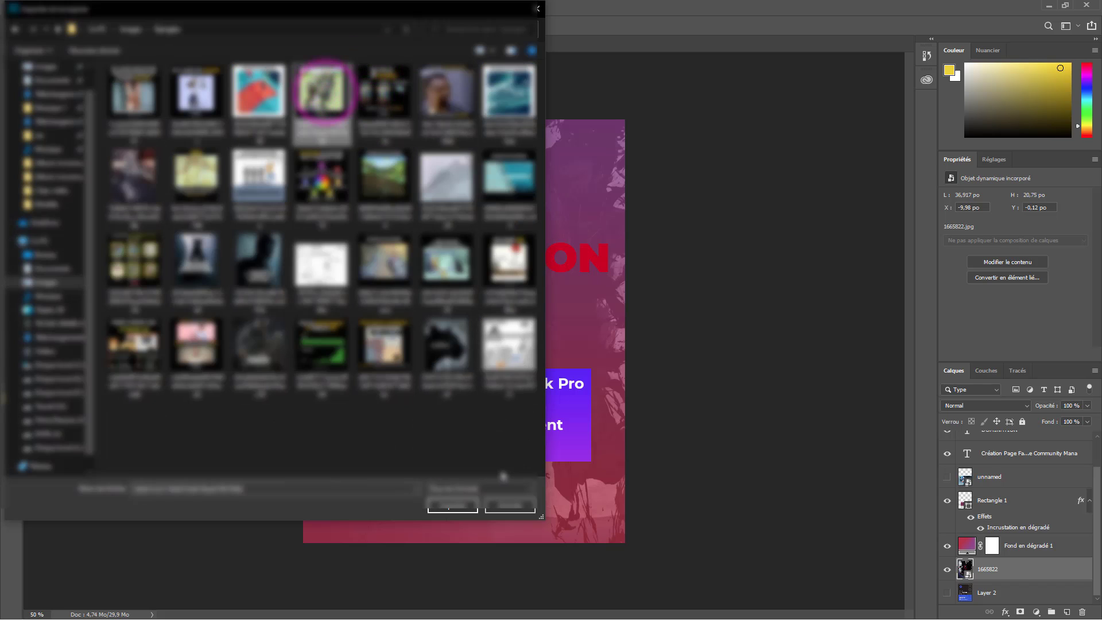
pyautogui.click(447, 509)
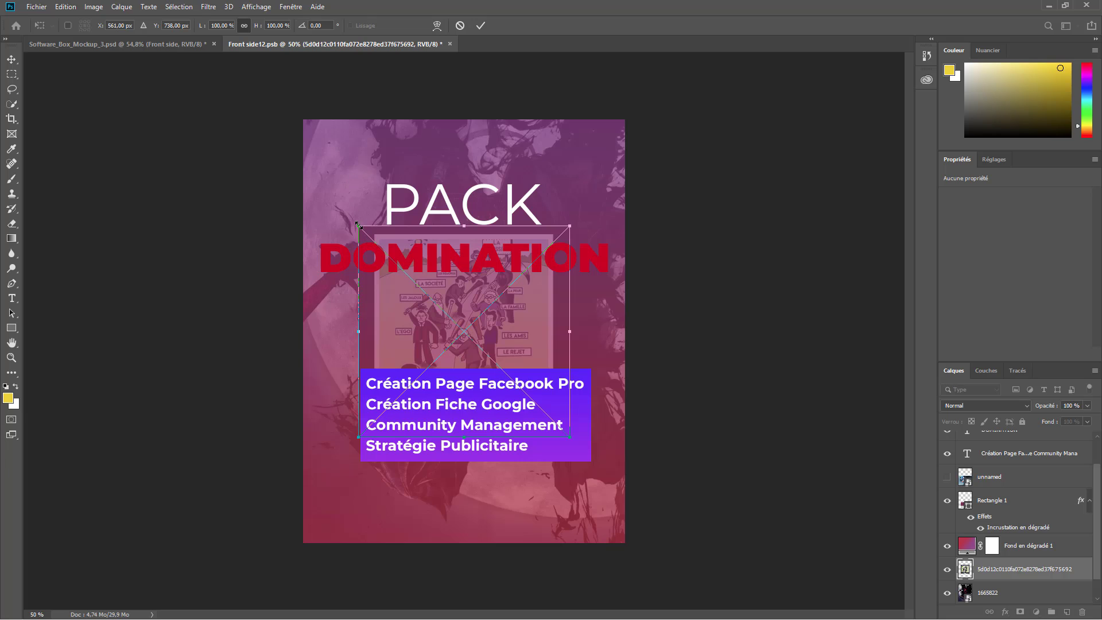
# - Scale the placed illustration to about 217.53%, centre it over the cover and commit
pyautogui.moveTo(358, 226); pyautogui.dragTo(264, 132)
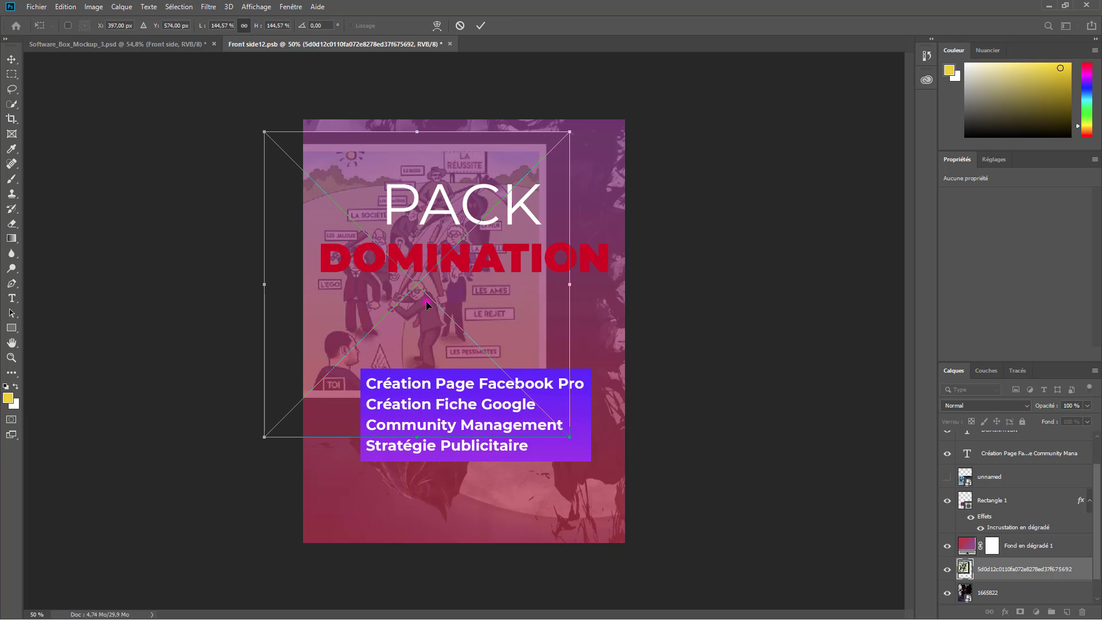
pyautogui.moveTo(426, 302); pyautogui.dragTo(465, 288)
pyautogui.moveTo(608, 423); pyautogui.dragTo(708, 551)
pyautogui.moveTo(584, 436); pyautogui.dragTo(552, 447)
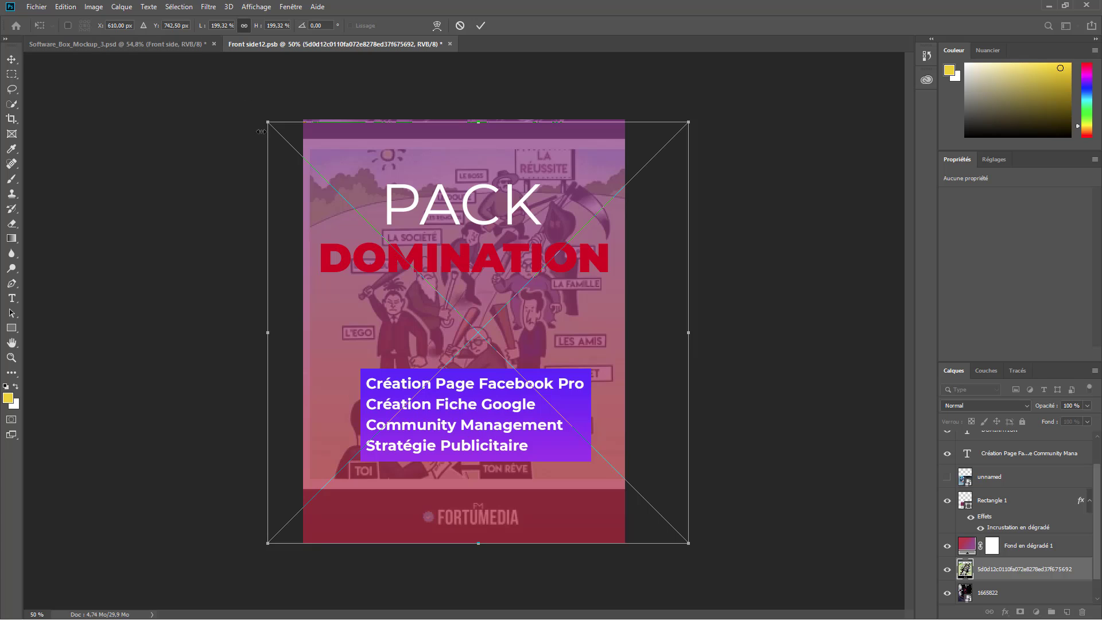
pyautogui.moveTo(264, 120); pyautogui.dragTo(229, 84)
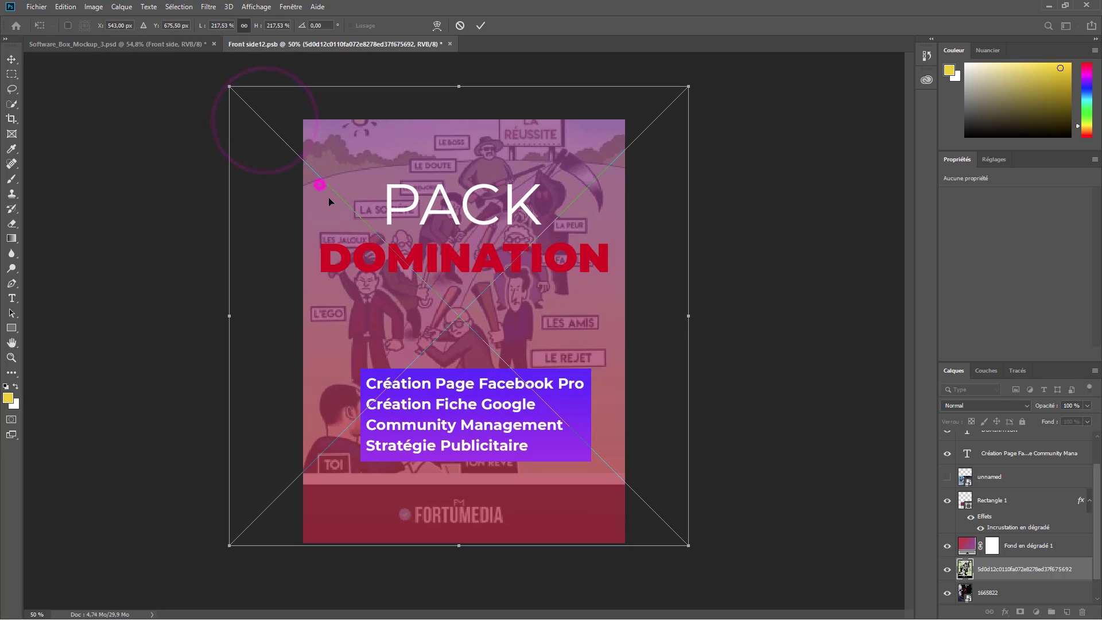
pyautogui.moveTo(320, 180); pyautogui.dragTo(328, 203)
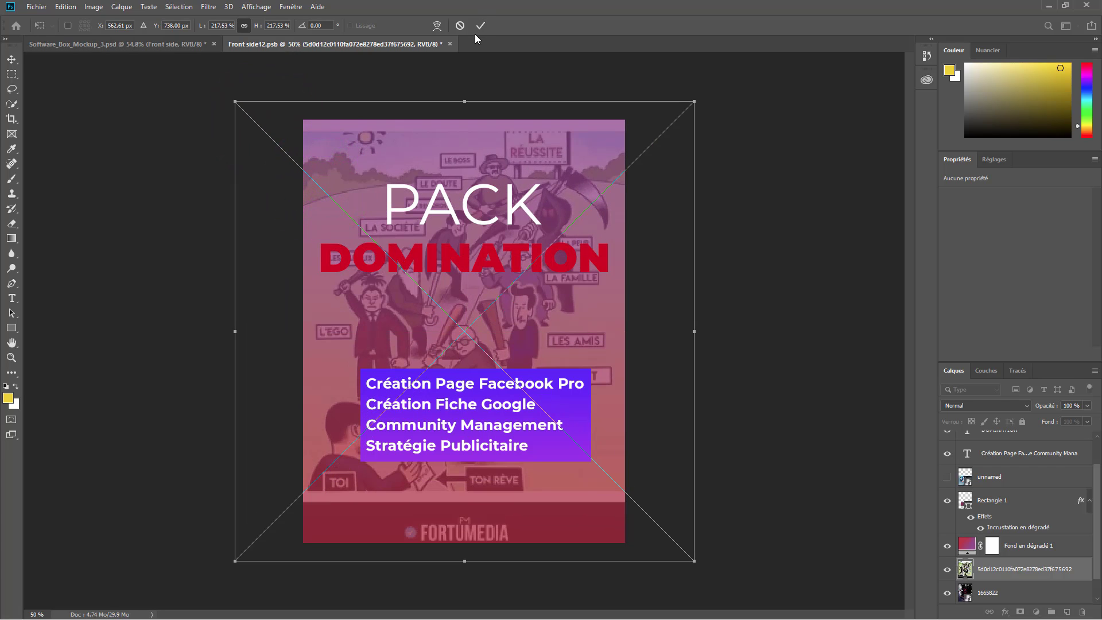
pyautogui.click(480, 25)
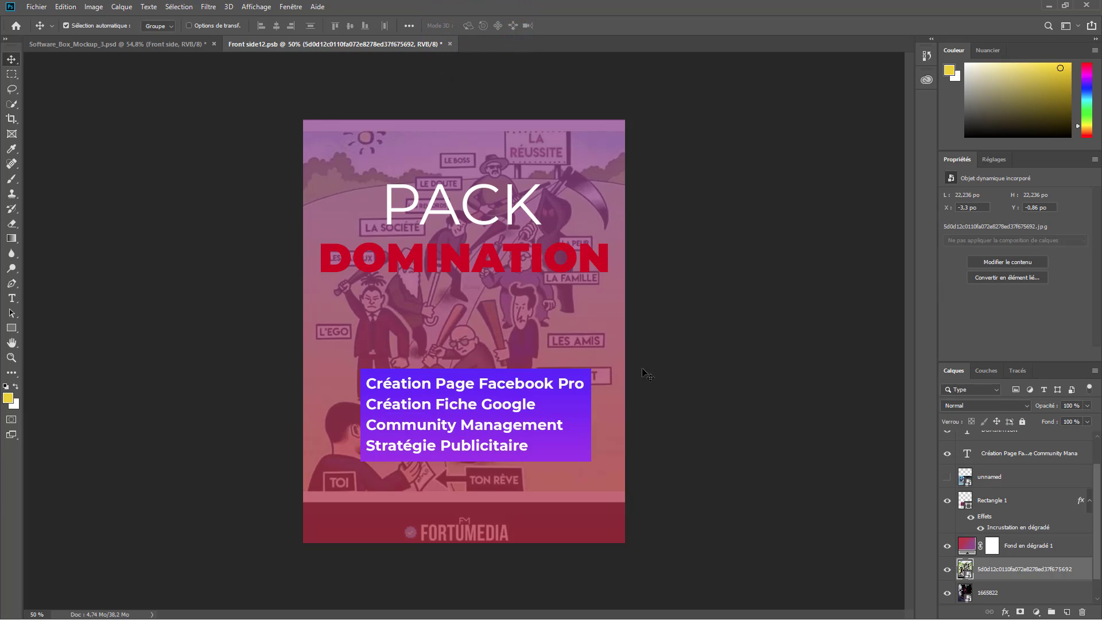
pyautogui.click(968, 546)
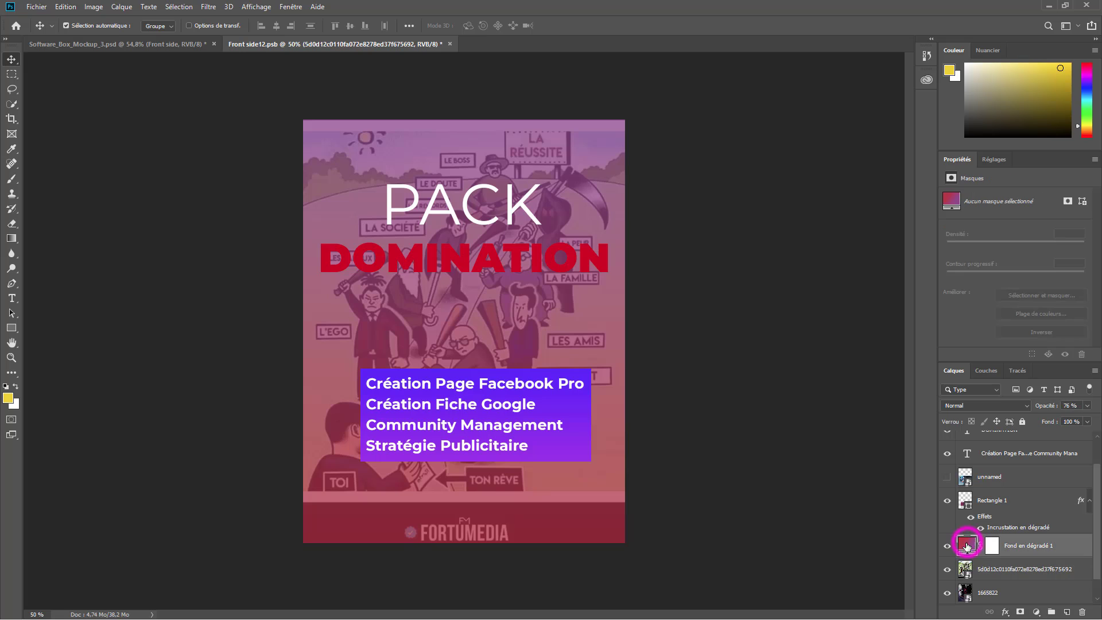
pyautogui.click(946, 546)
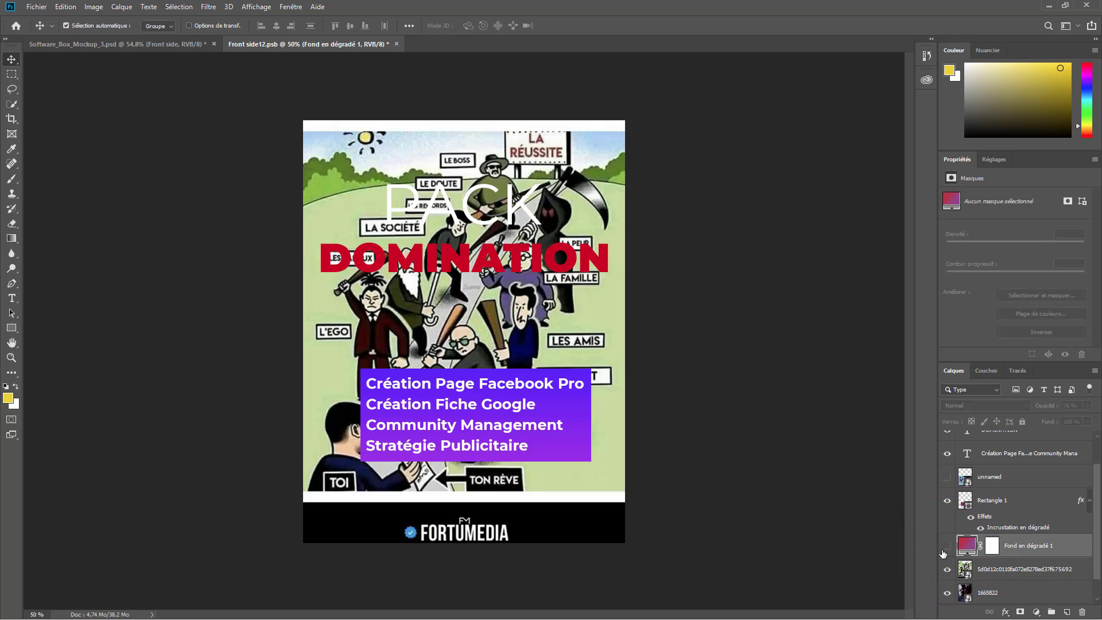
pyautogui.click(947, 548)
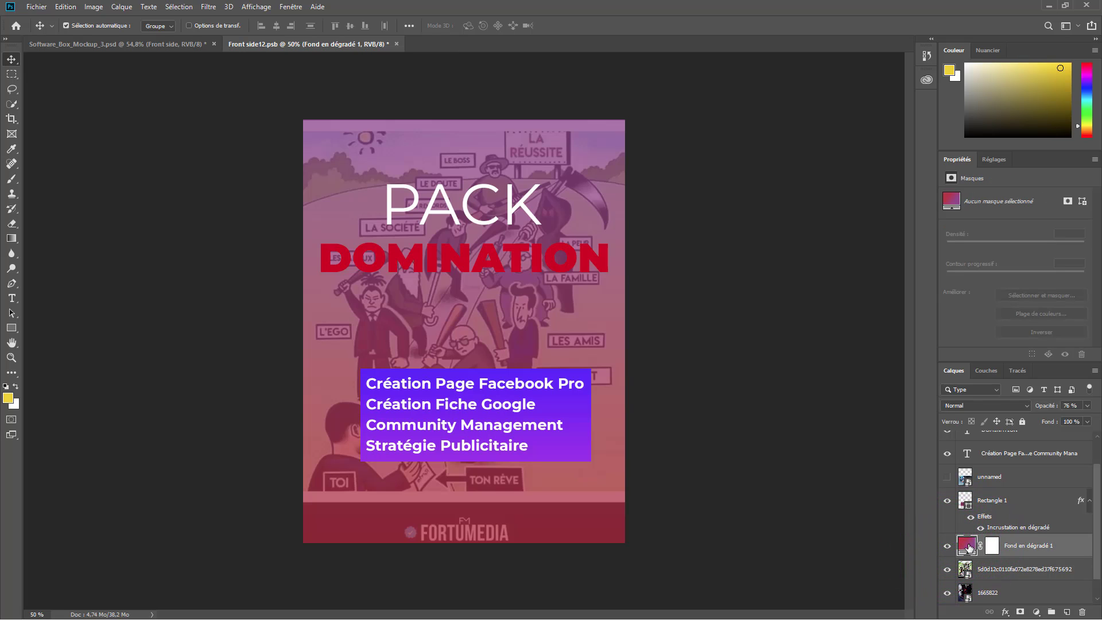
pyautogui.doubleClick(968, 547)
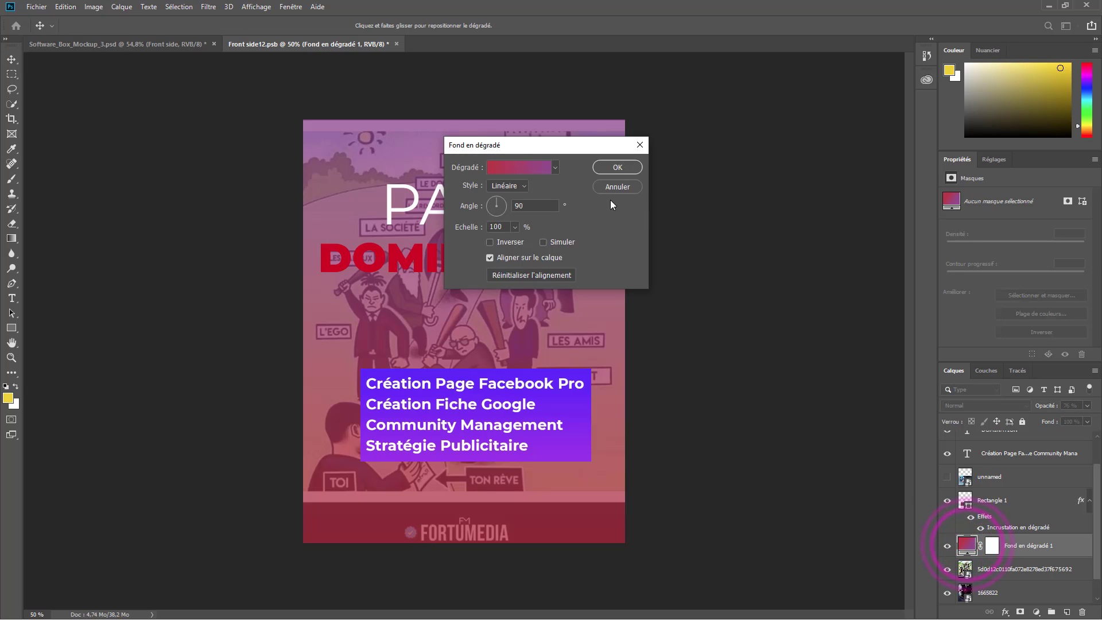
pyautogui.click(528, 168)
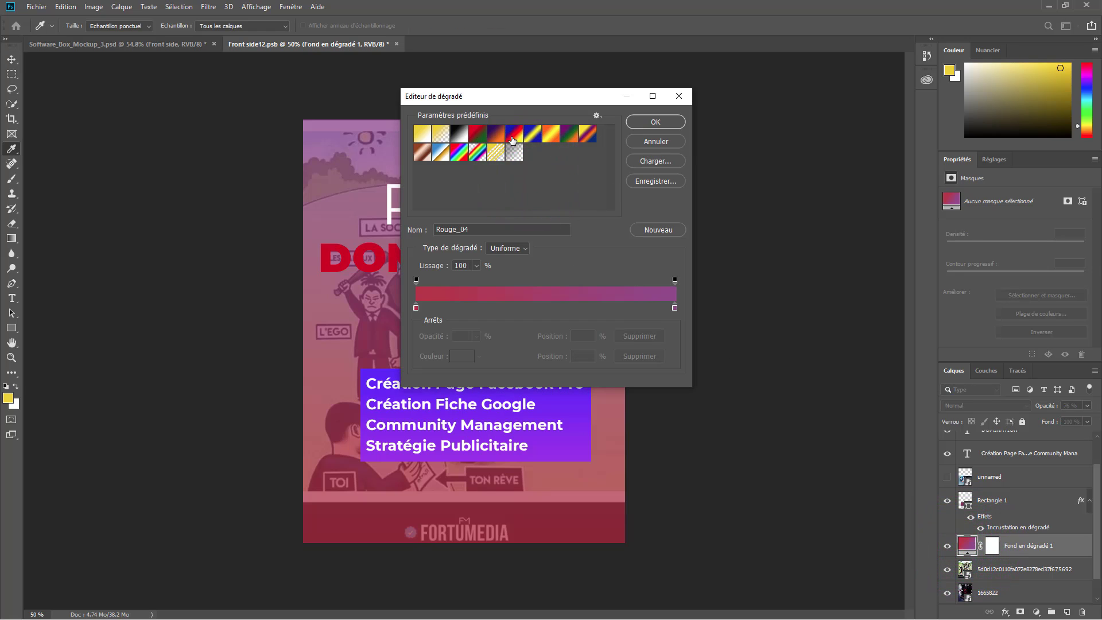
pyautogui.click(496, 133)
pyautogui.moveTo(491, 95); pyautogui.dragTo(772, 129)
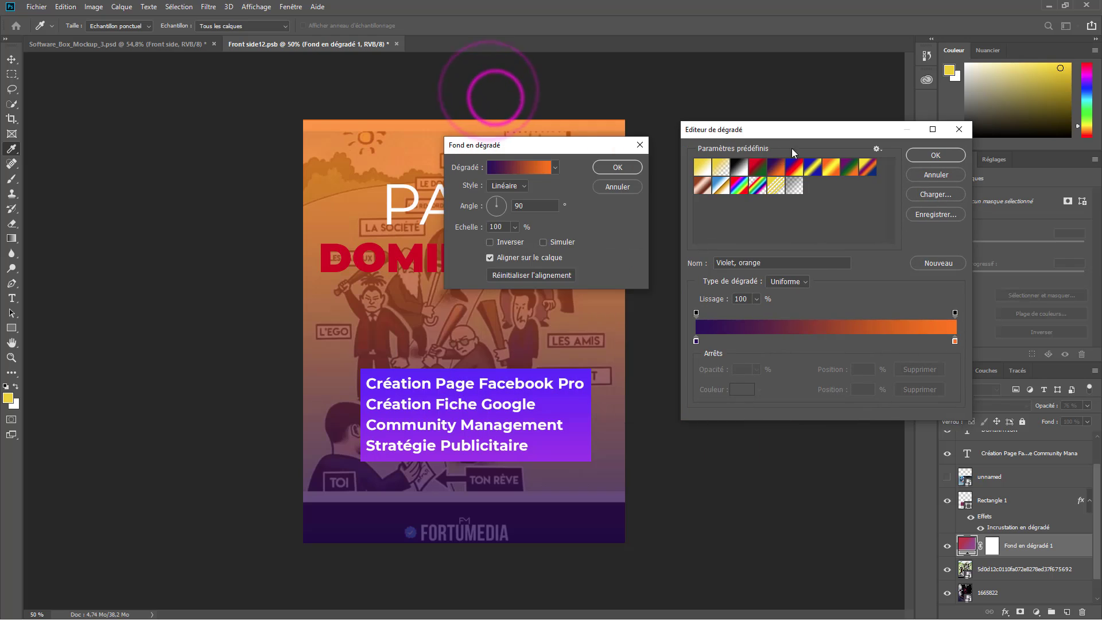
pyautogui.click(819, 170)
pyautogui.click(850, 168)
pyautogui.click(868, 167)
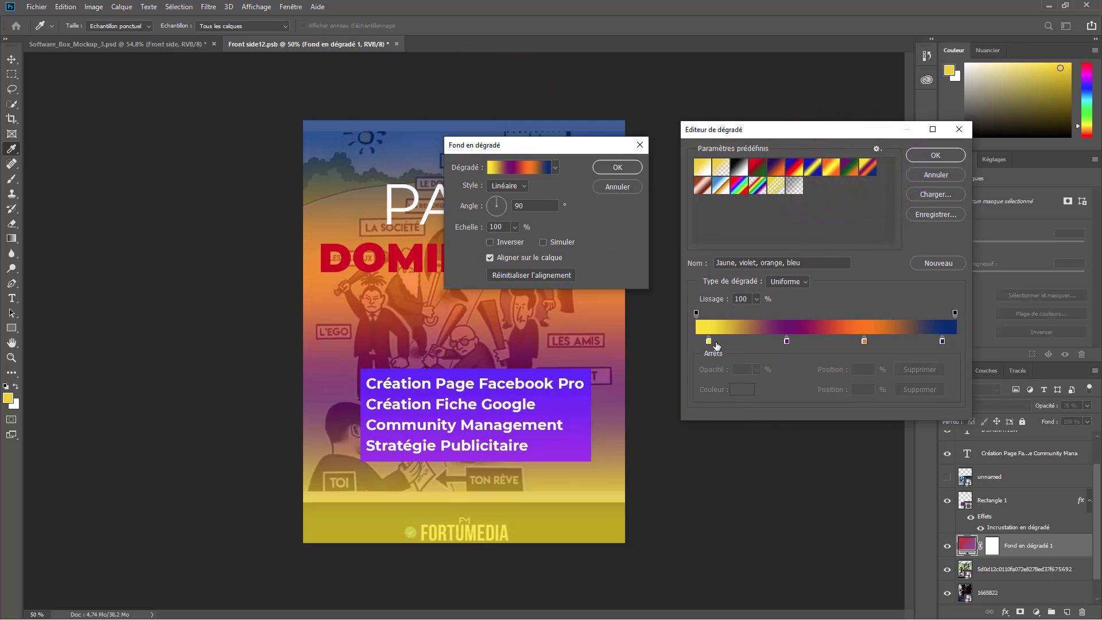
pyautogui.click(710, 343)
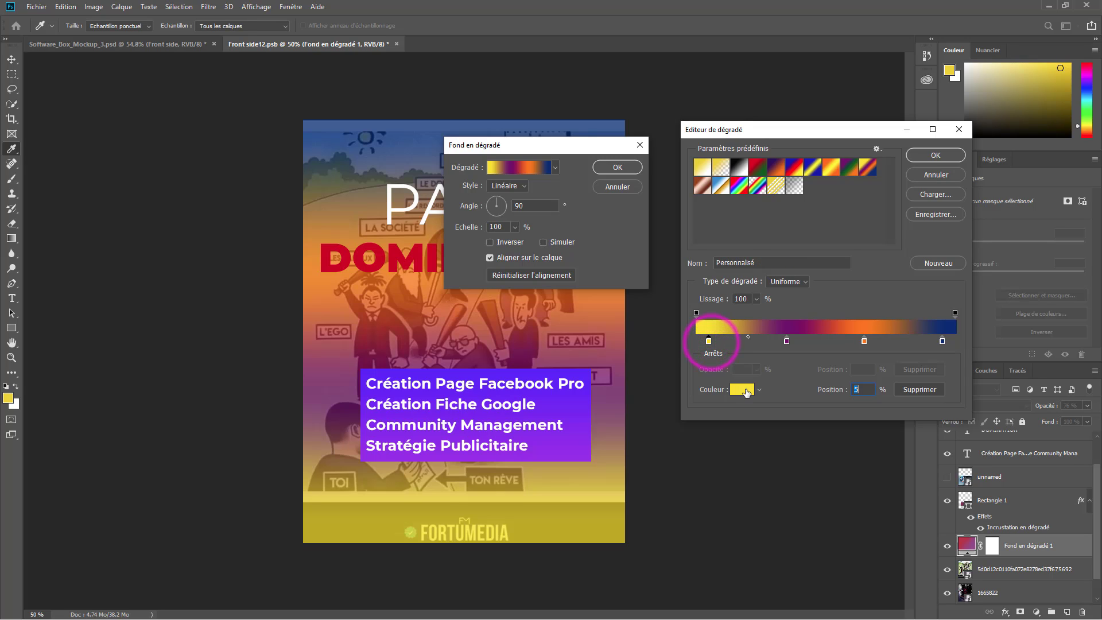
pyautogui.click(744, 389)
pyautogui.moveTo(518, 201); pyautogui.dragTo(454, 258)
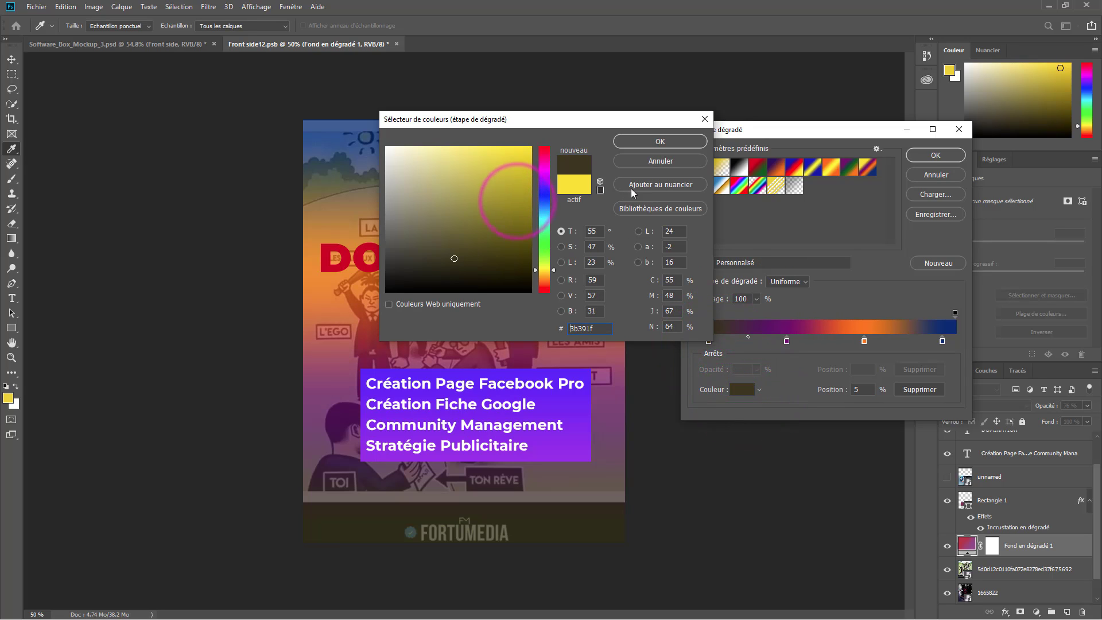
pyautogui.click(657, 140)
pyautogui.click(655, 139)
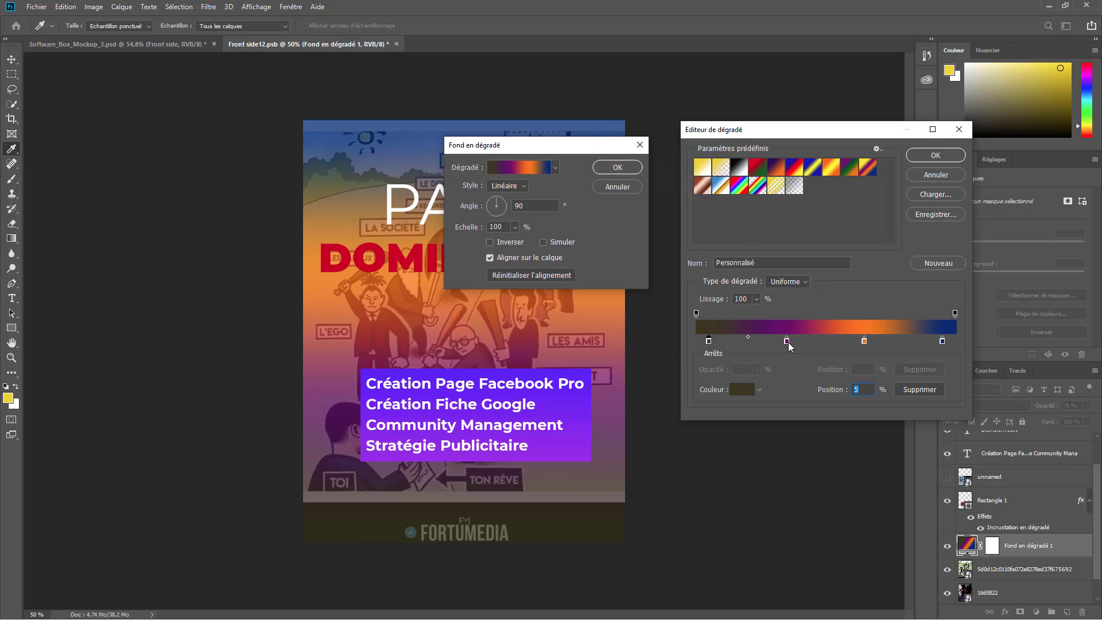
pyautogui.moveTo(787, 343); pyautogui.dragTo(715, 351)
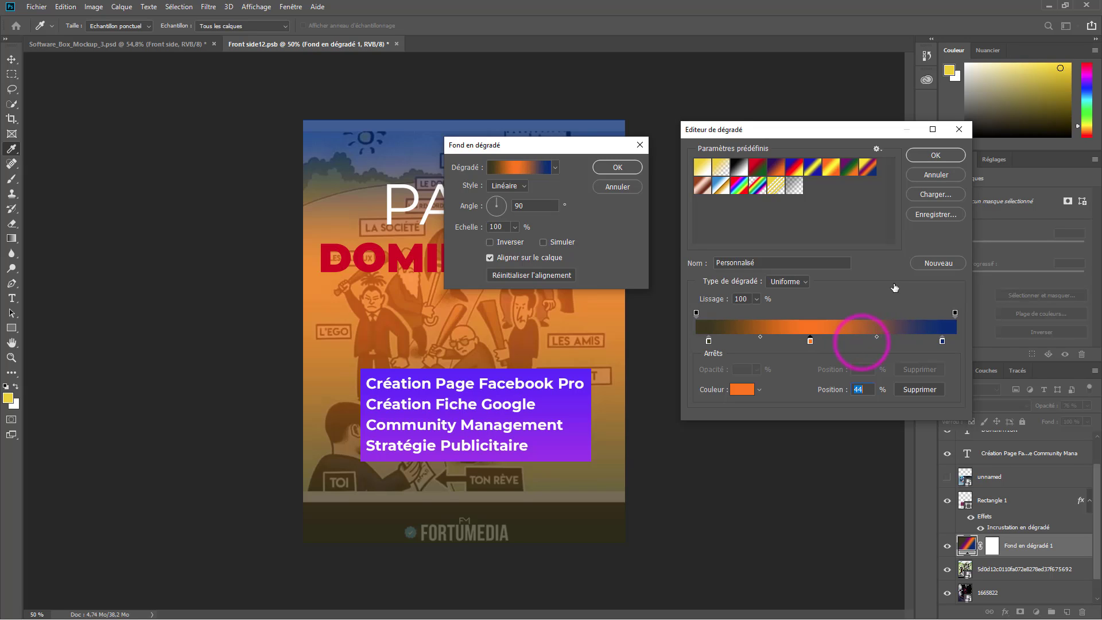
pyautogui.click(935, 174)
pyautogui.click(617, 186)
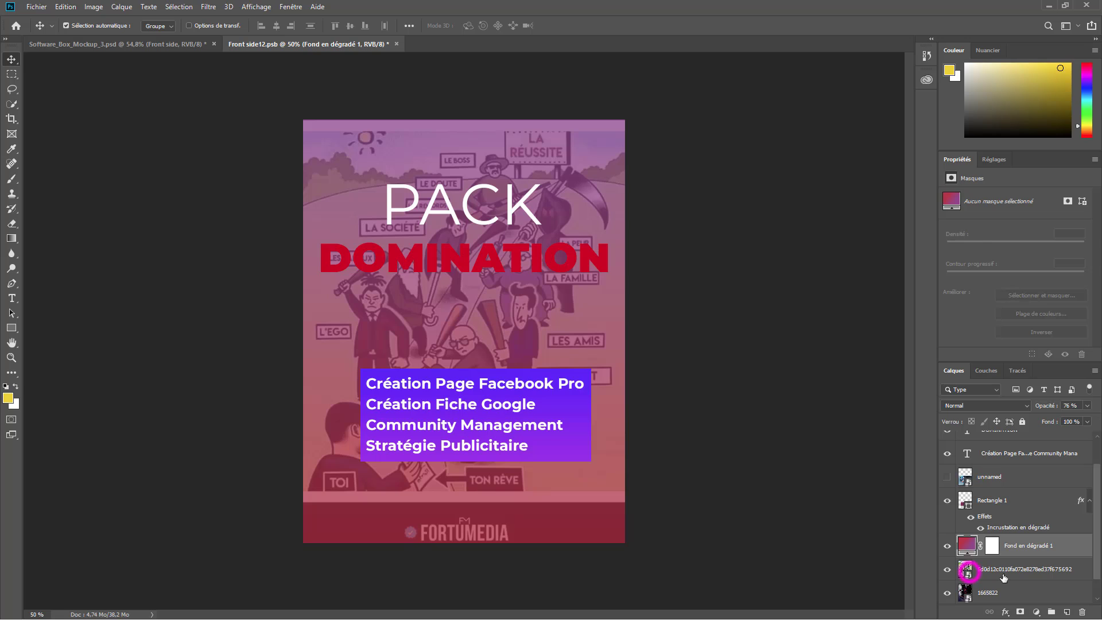
# - Delete the illustration, 1665822, gradient and Layer 2 layers, disabling the delete confirmation
pyautogui.click(969, 570)
pyautogui.click(1081, 612)
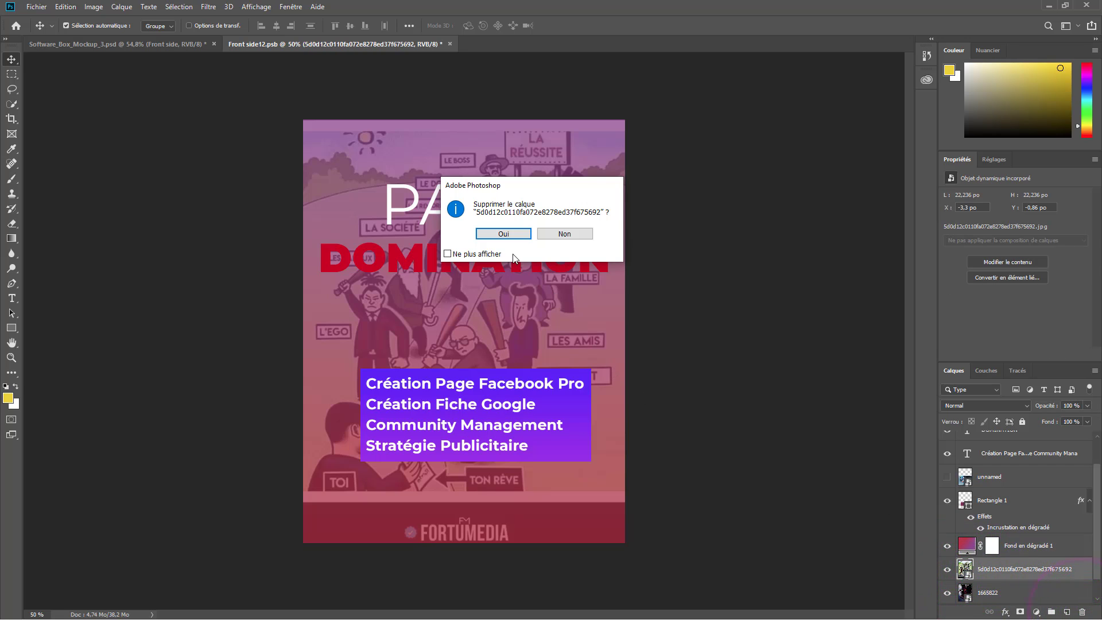
pyautogui.click(494, 262)
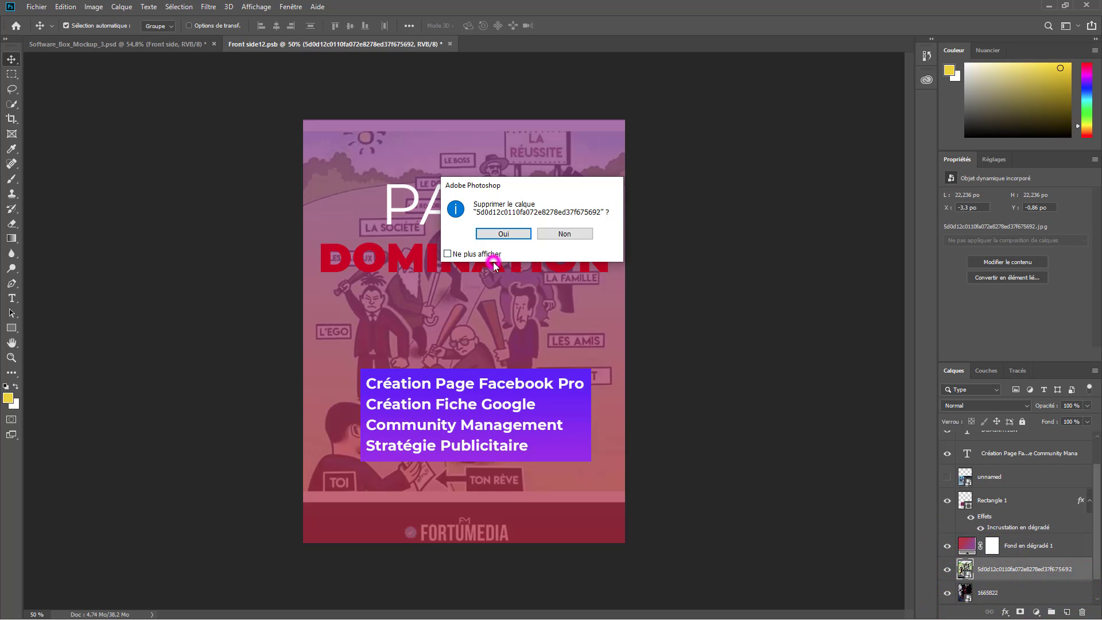
pyautogui.click(448, 254)
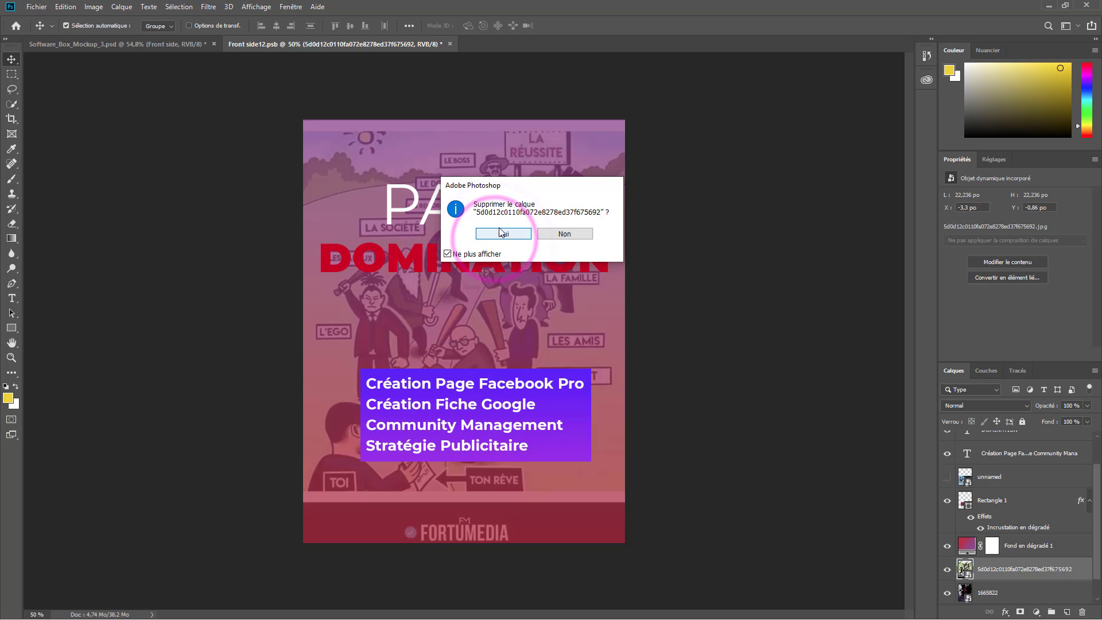
pyautogui.click(502, 233)
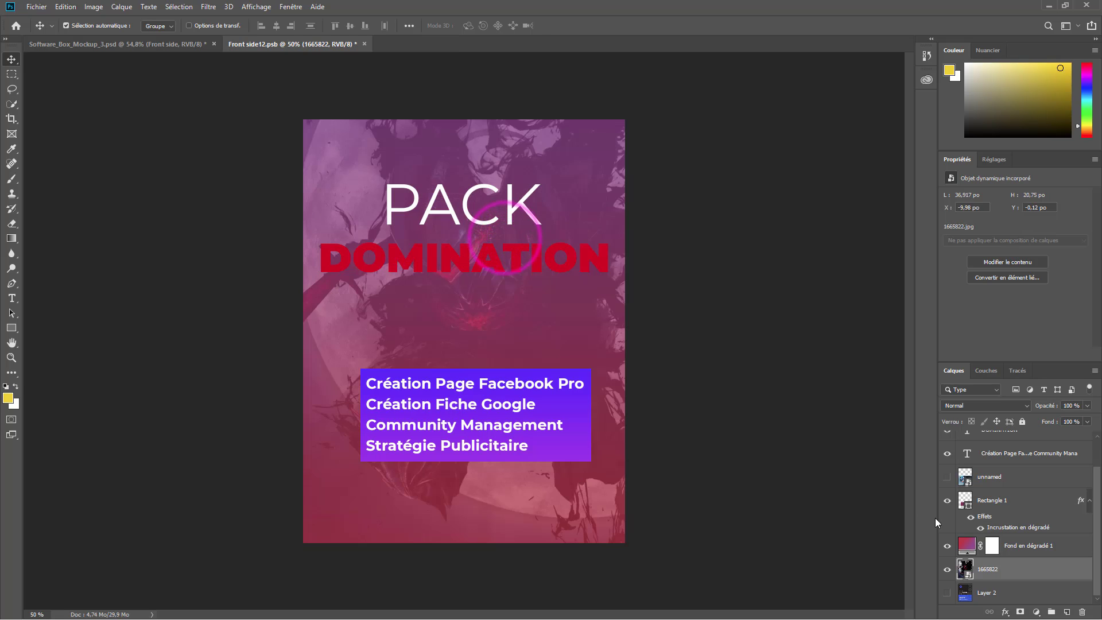
pyautogui.click(1084, 613)
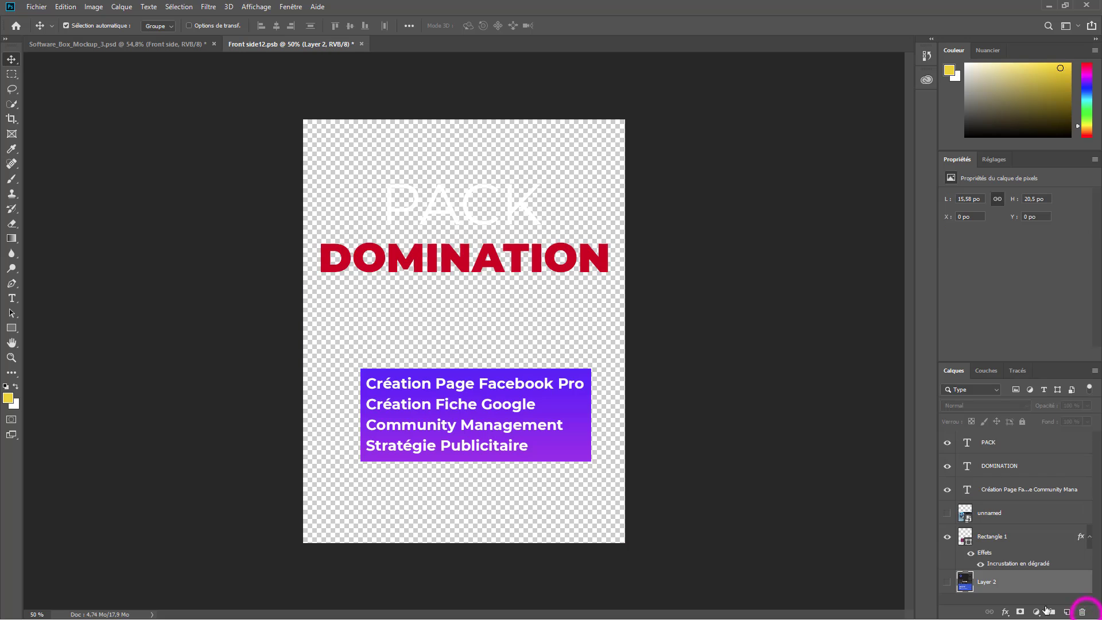
pyautogui.click(1084, 613)
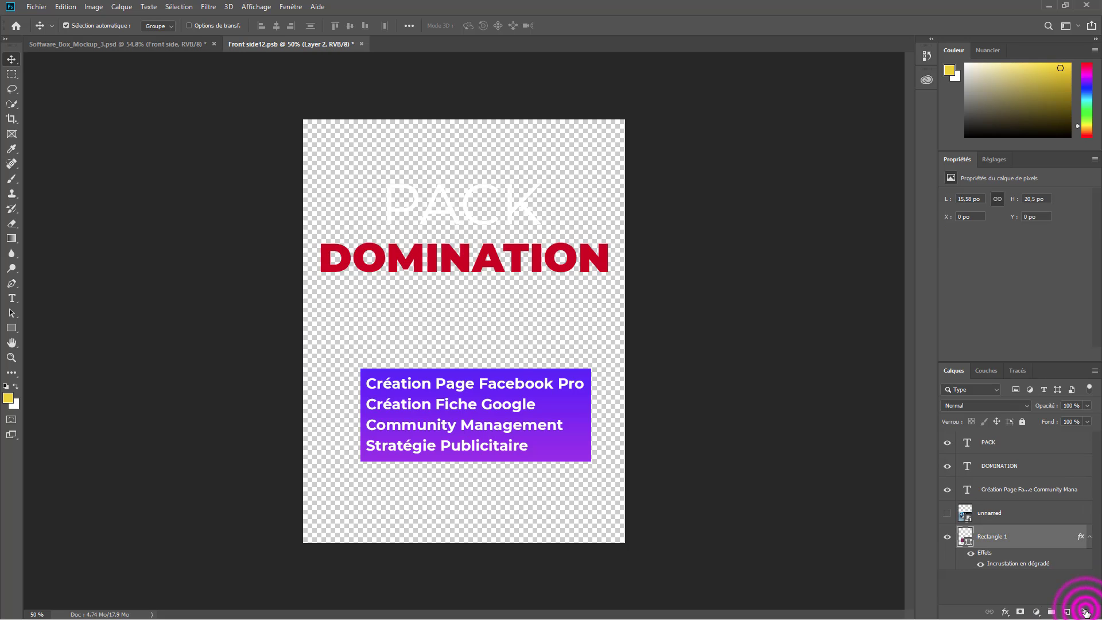
pyautogui.click(1080, 613)
pyautogui.click(1081, 613)
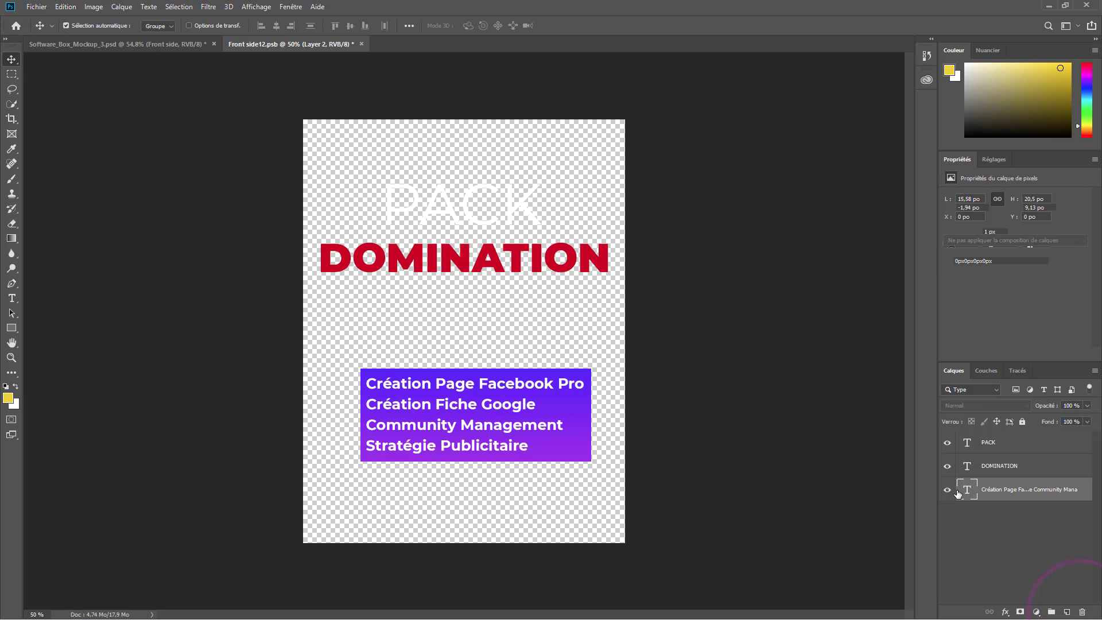
pyautogui.click(1081, 613)
pyautogui.click(1080, 612)
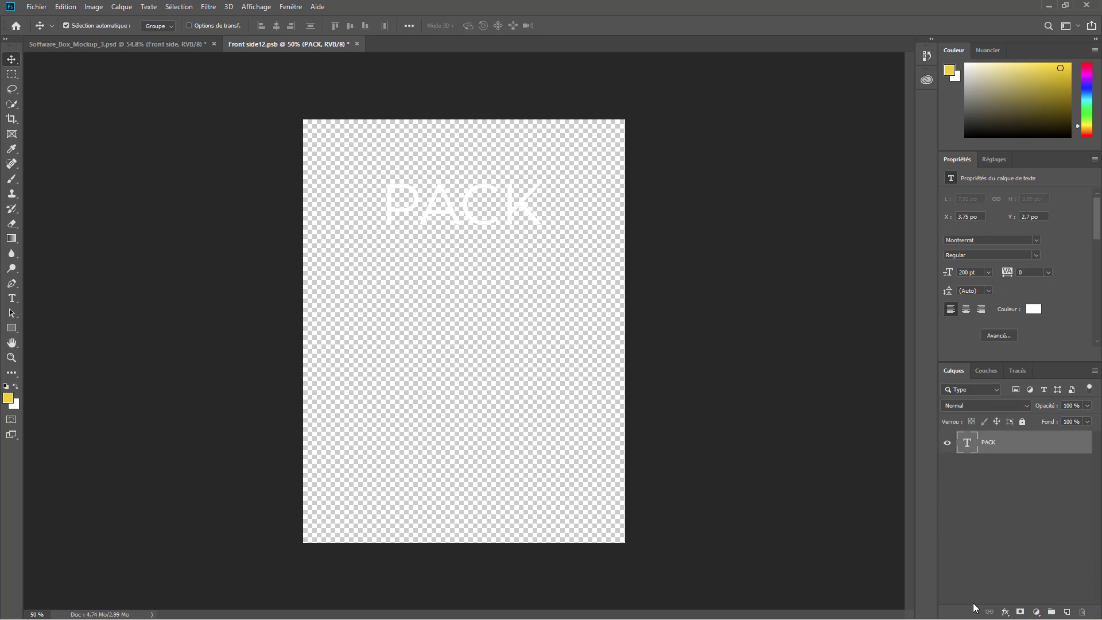
# - Remove the stray Calque 1 and add a solid purple (#a92fa2) Couleur unie fill layer
pyautogui.click(1067, 612)
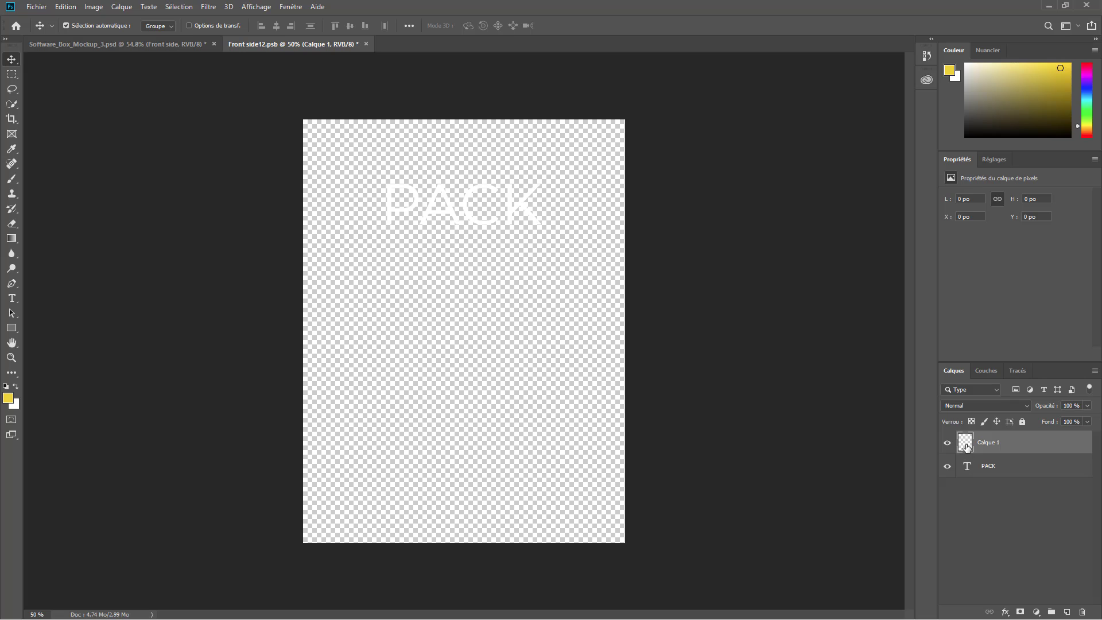
pyautogui.click(1082, 612)
pyautogui.click(1035, 612)
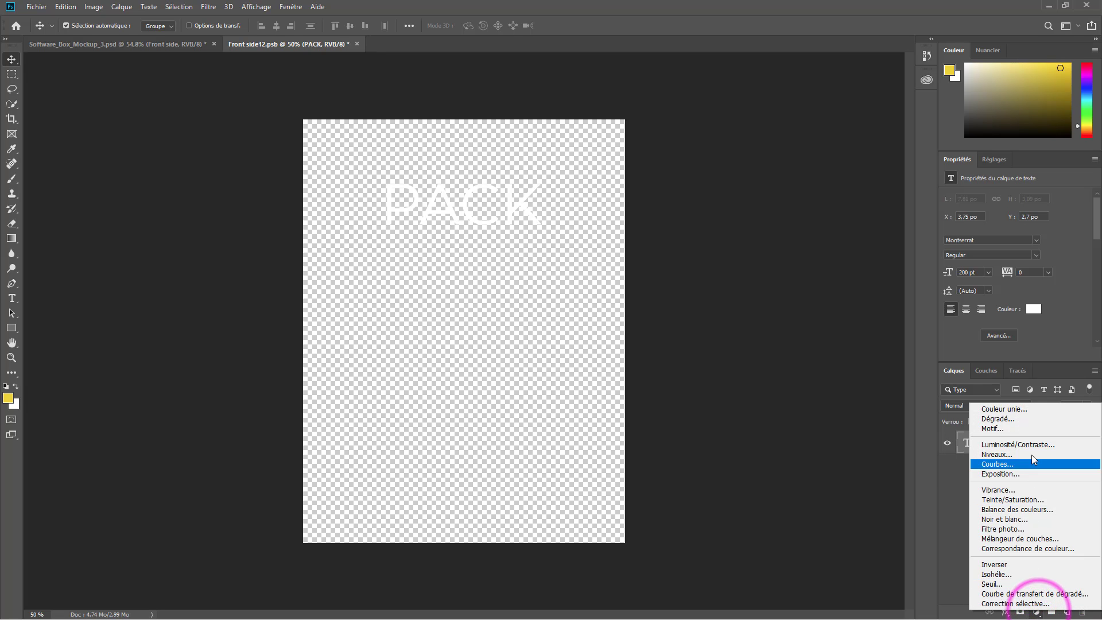
pyautogui.click(1005, 408)
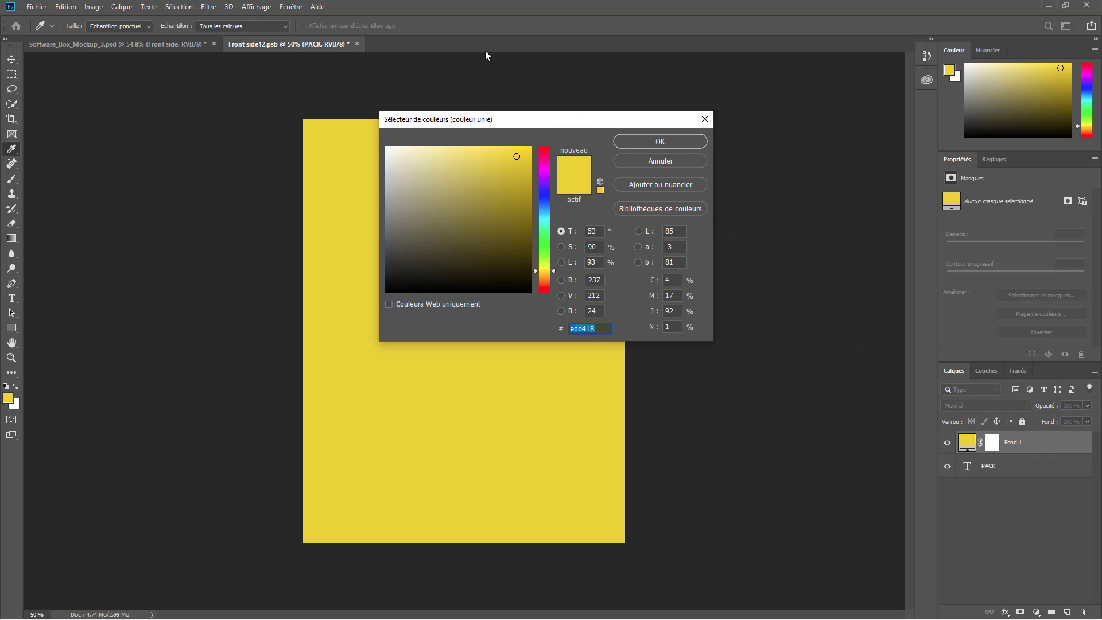
pyautogui.click(543, 170)
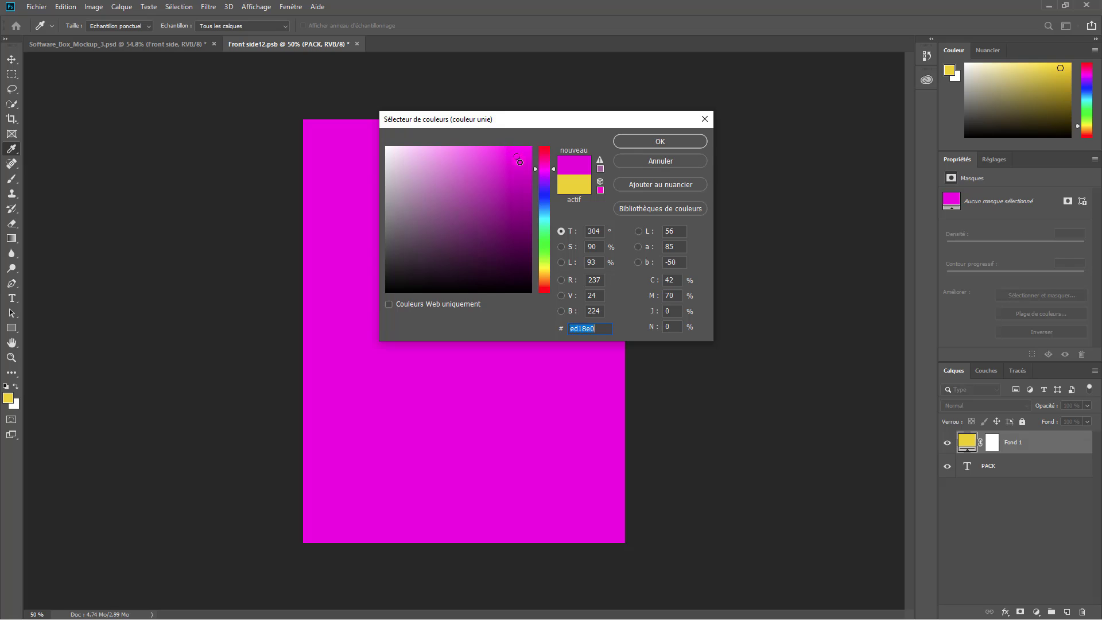
pyautogui.moveTo(517, 159); pyautogui.dragTo(490, 195)
pyautogui.click(625, 141)
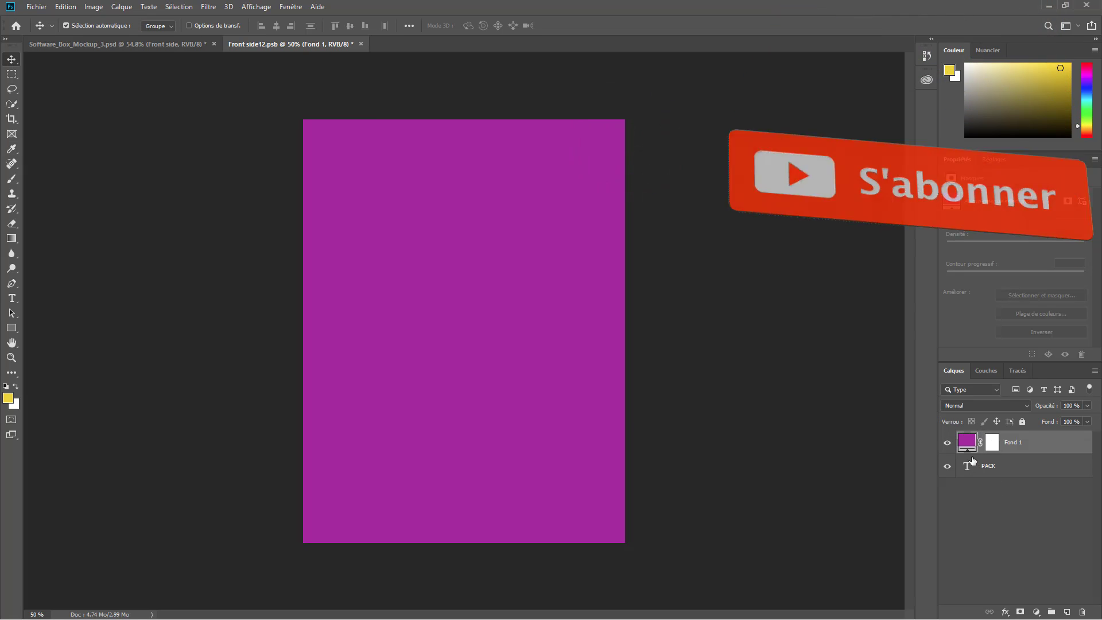
pyautogui.click(1026, 466)
pyautogui.moveTo(1030, 466); pyautogui.dragTo(1081, 612)
pyautogui.click(14, 297)
pyautogui.click(371, 197)
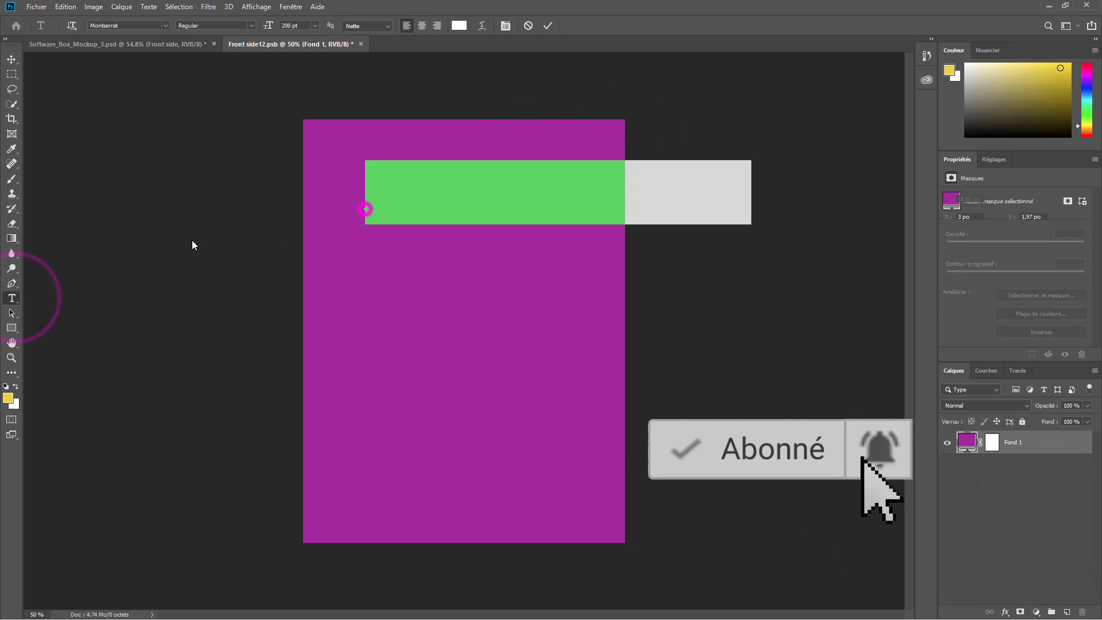
pyautogui.moveTo(433, 195); pyautogui.dragTo(400, 208)
pyautogui.click(315, 25)
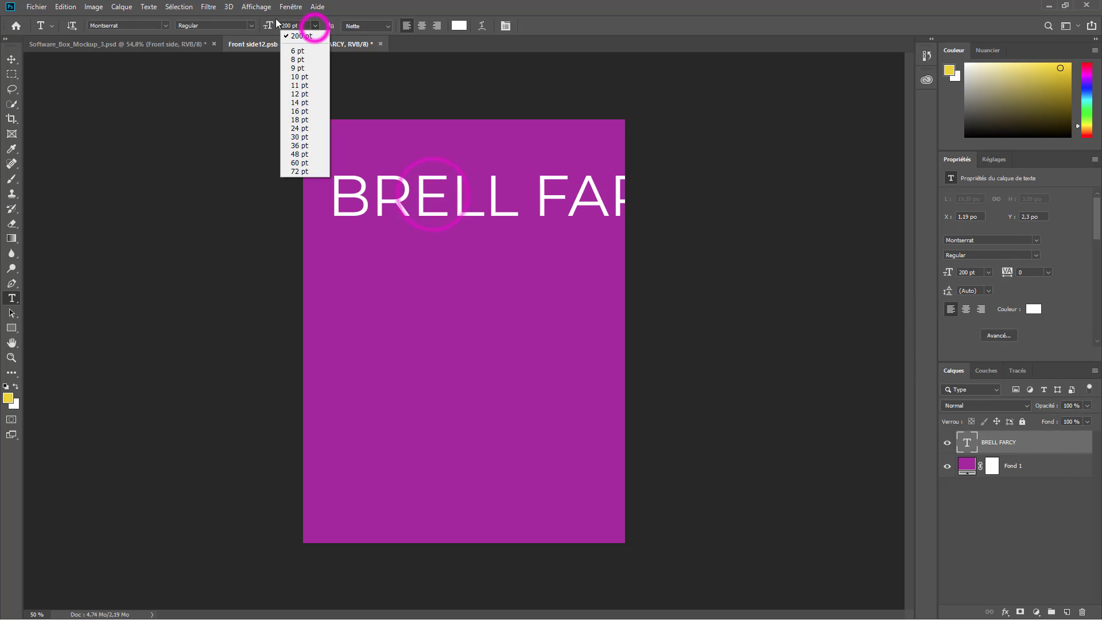
pyautogui.moveTo(271, 24); pyautogui.dragTo(253, 25)
pyautogui.moveTo(383, 293); pyautogui.dragTo(362, 292)
pyautogui.moveTo(267, 25); pyautogui.dragTo(252, 25)
pyautogui.press('v')
pyautogui.moveTo(488, 211); pyautogui.dragTo(504, 200)
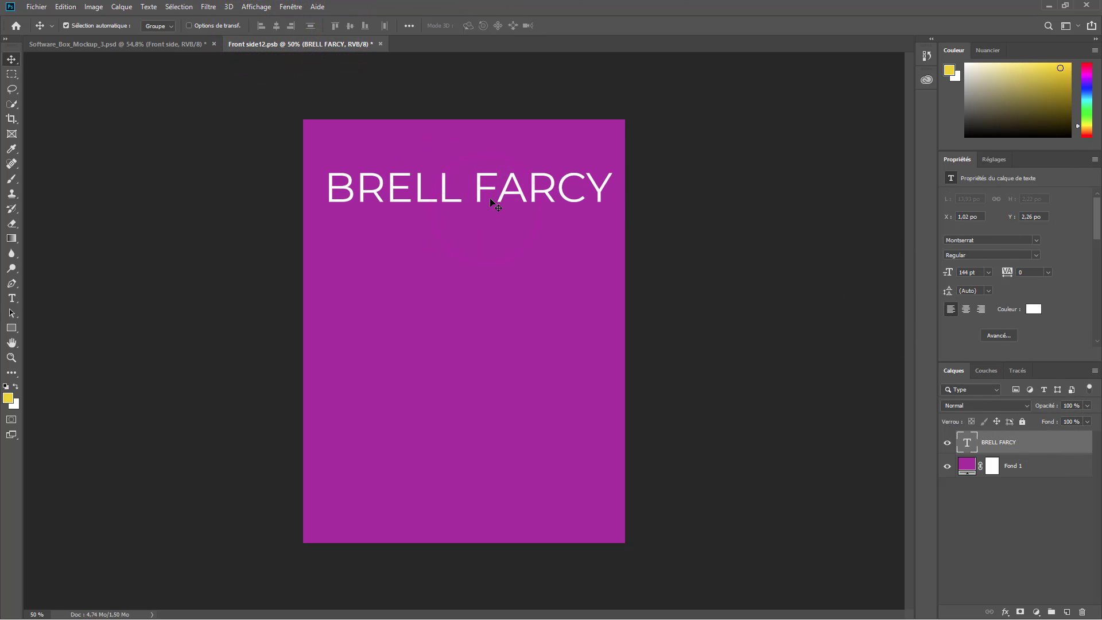
# - Type the stacked title lines 'AFRICA', 'BUSINESS' and 'SECRETS' below it
pyautogui.click(12, 298)
pyautogui.click(371, 295)
pyautogui.write('AFRICA')
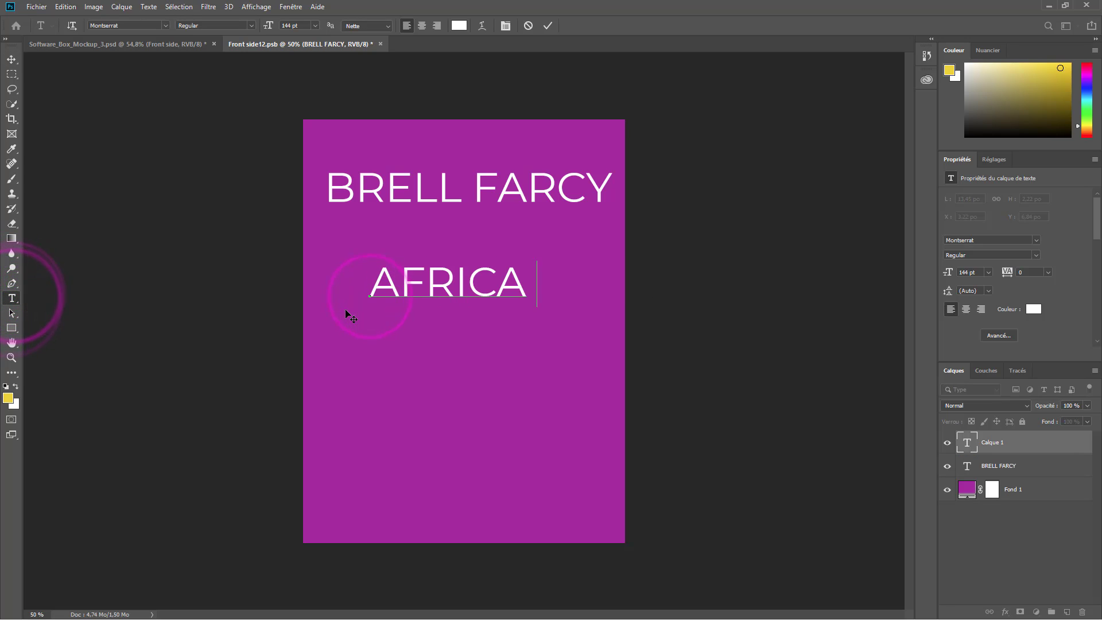
pyautogui.click(374, 349)
pyautogui.click(374, 349)
pyautogui.write('BUSINESS')
pyautogui.click(376, 421)
pyautogui.click(376, 421)
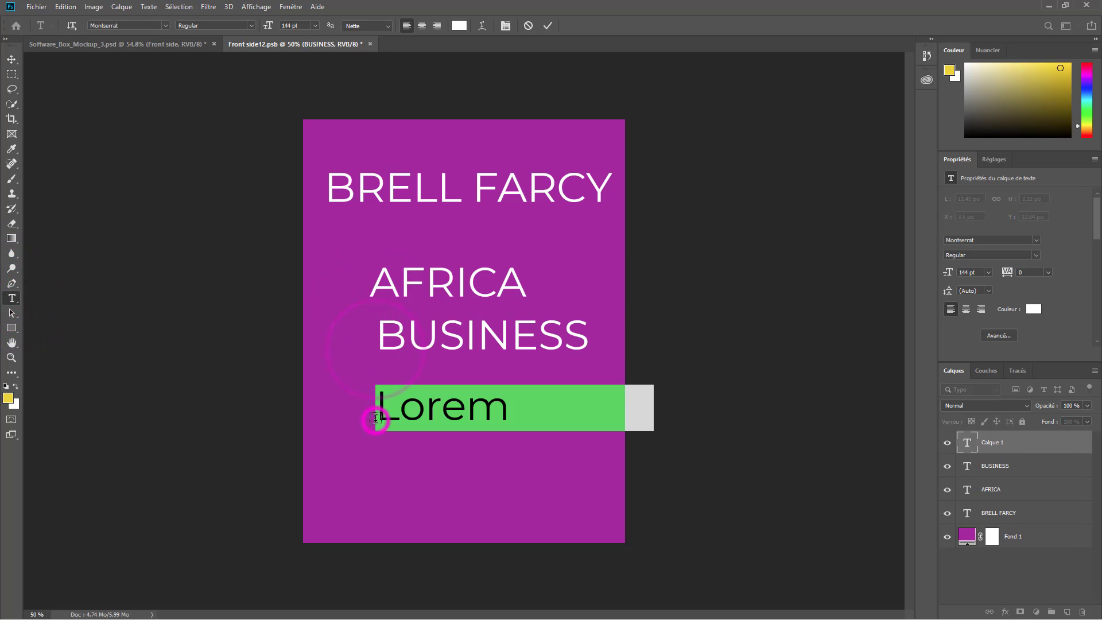
pyautogui.write('SECRETS')
pyautogui.click(484, 337)
# - Look through the warp, character and anti-aliasing options for BUSINESS, leaving them unchanged
pyautogui.doubleClick(484, 337)
pyautogui.click(484, 24)
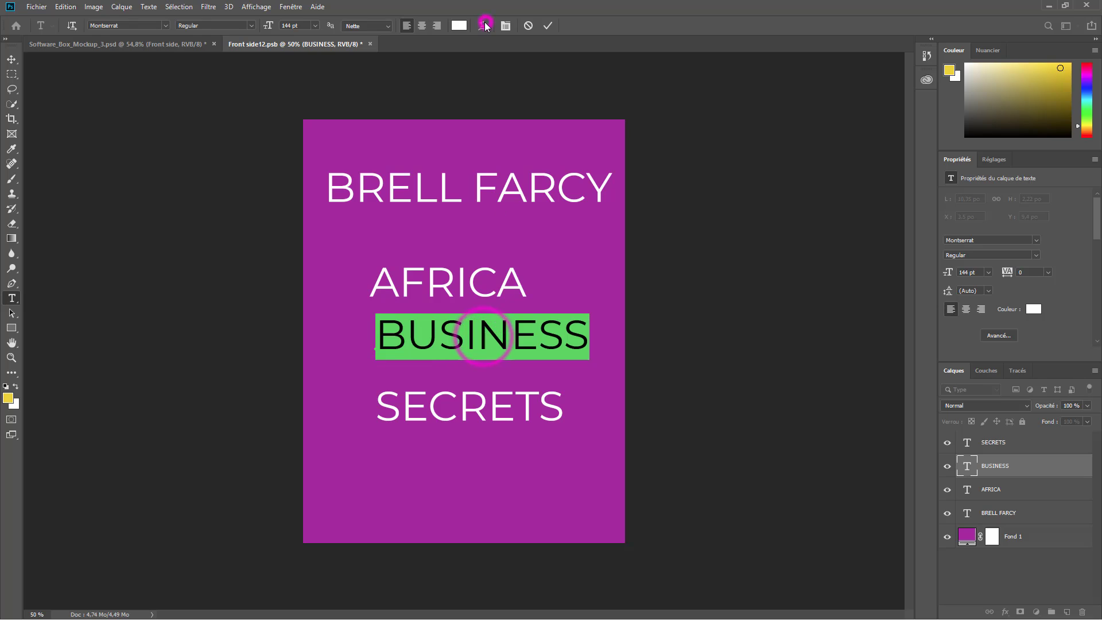
pyautogui.moveTo(511, 142); pyautogui.dragTo(668, 138)
pyautogui.click(671, 150)
pyautogui.click(796, 178)
pyautogui.click(509, 29)
pyautogui.click(888, 75)
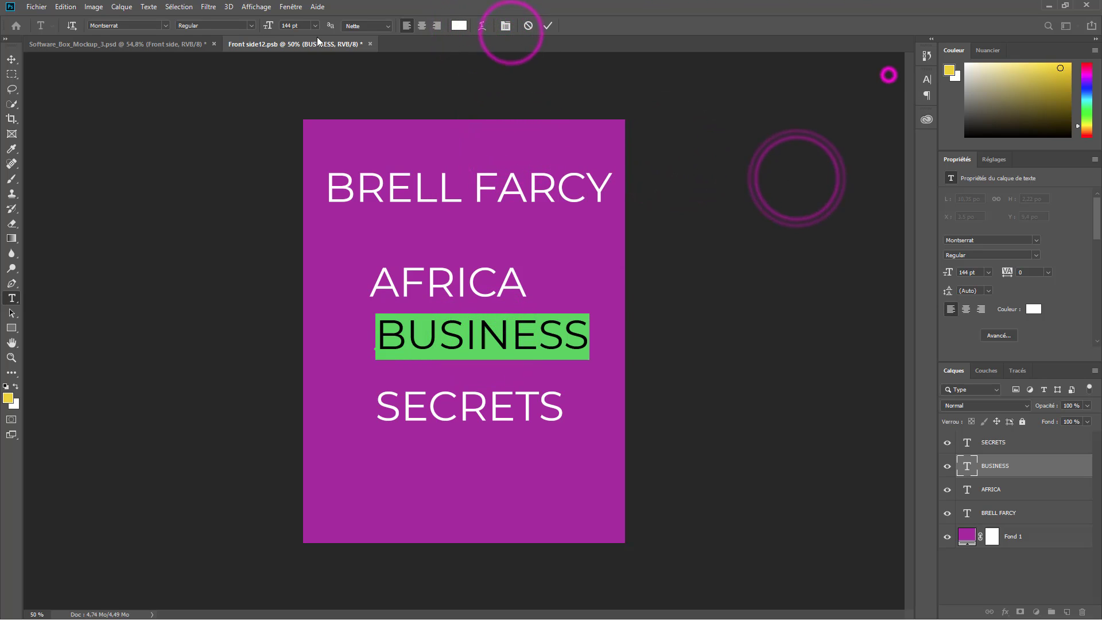
pyautogui.click(388, 28)
pyautogui.click(549, 23)
pyautogui.press('v')
# - Size the lines AFRICA 226 pt, BUSINESS 104 pt, SECRETS 214 pt and stack them tightly
pyautogui.moveTo(461, 295); pyautogui.dragTo(461, 277)
pyautogui.click(995, 267)
pyautogui.moveTo(946, 272); pyautogui.dragTo(994, 272)
pyautogui.moveTo(505, 258); pyautogui.dragTo(486, 273)
pyautogui.click(503, 346)
pyautogui.moveTo(950, 272); pyautogui.dragTo(927, 268)
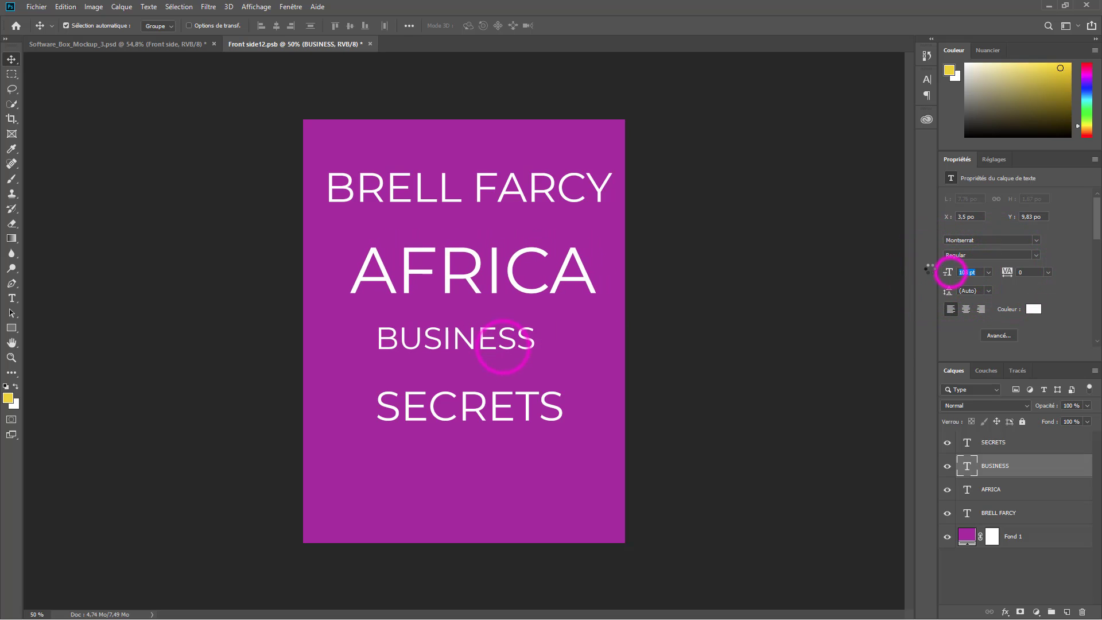
pyautogui.moveTo(468, 339); pyautogui.dragTo(474, 319)
pyautogui.moveTo(497, 407); pyautogui.dragTo(489, 364)
pyautogui.moveTo(947, 275); pyautogui.dragTo(988, 297)
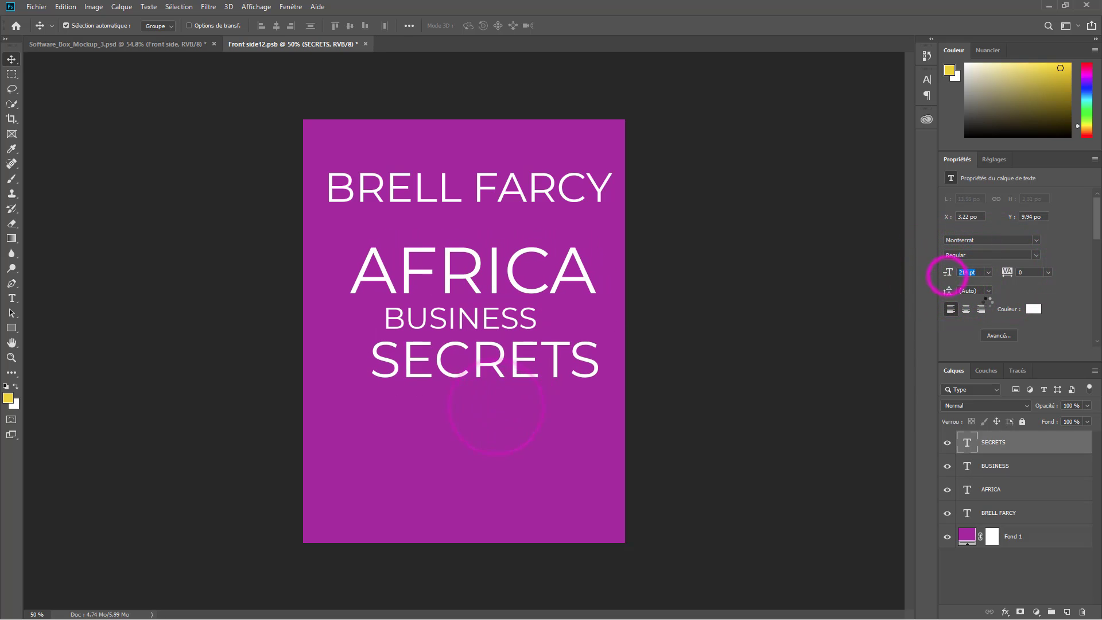
pyautogui.moveTo(621, 383); pyautogui.dragTo(601, 382)
pyautogui.click(477, 321)
pyautogui.click(477, 287)
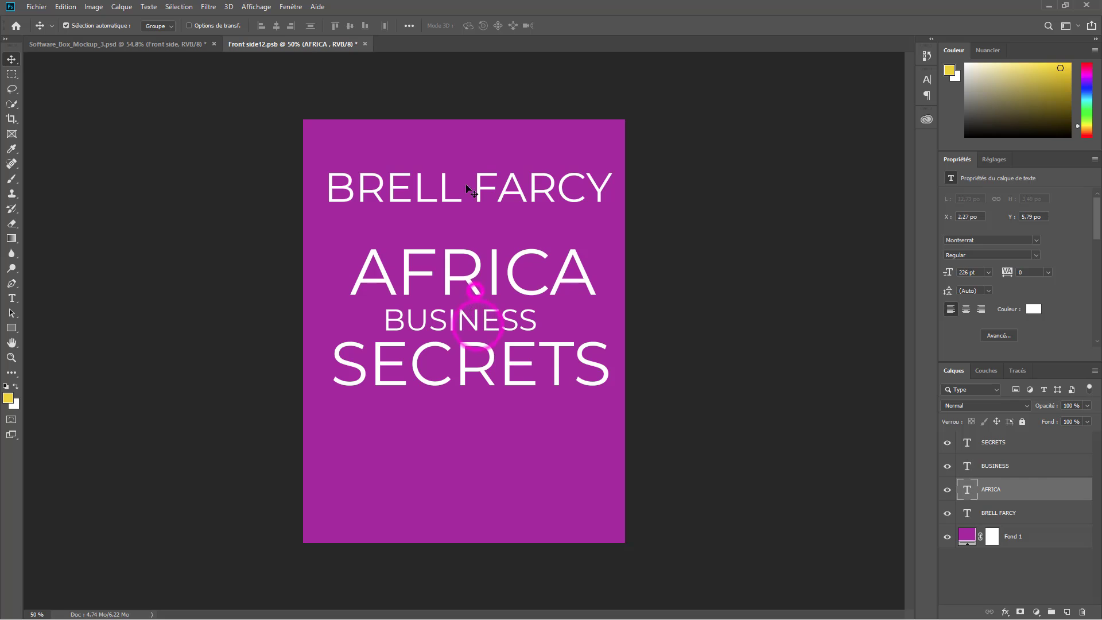
pyautogui.click(542, 192)
pyautogui.press('Delete')
pyautogui.click(11, 327)
# - Draw a rectangle behind the three title lines and fill it dark red
pyautogui.moveTo(327, 238); pyautogui.dragTo(612, 392)
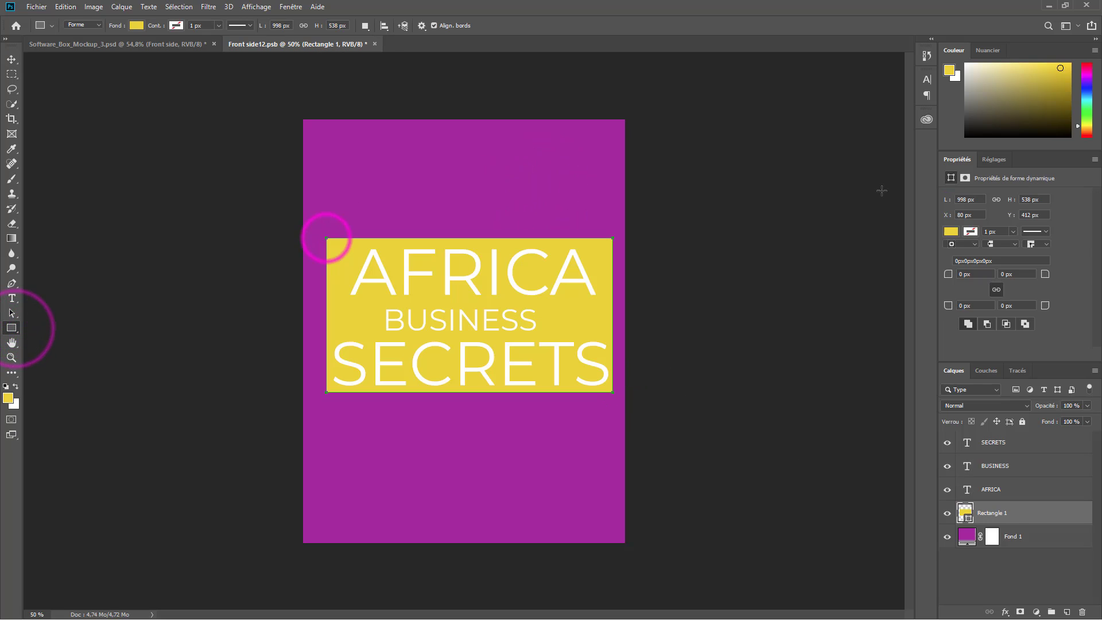
pyautogui.click(949, 232)
pyautogui.click(1050, 367)
pyautogui.click(968, 366)
pyautogui.click(643, 2)
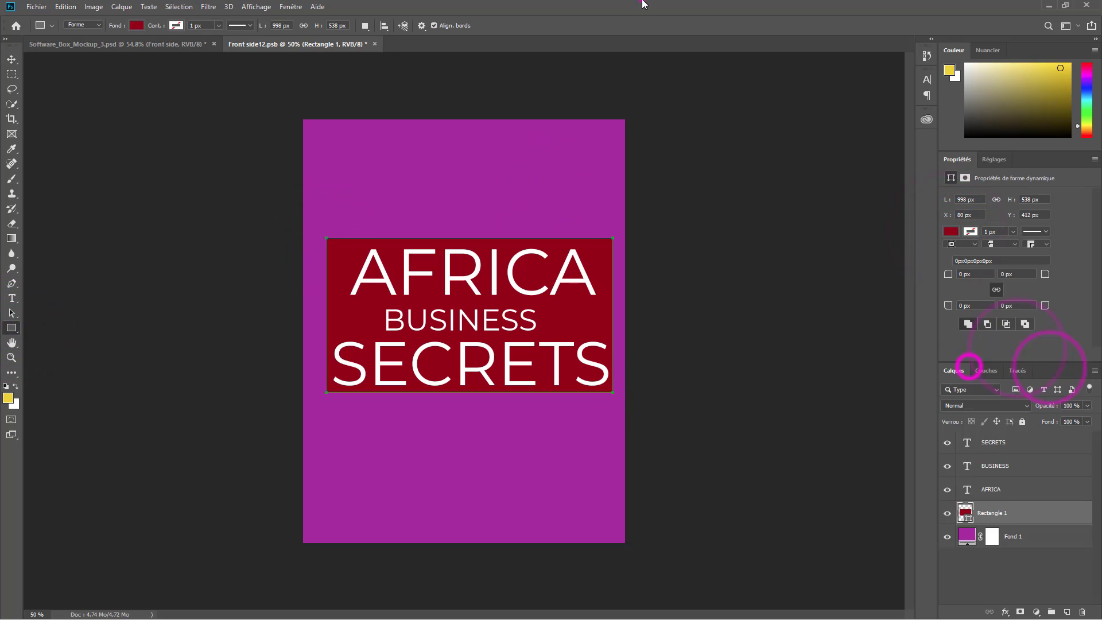
# - Change the Fond 1 background fill to white and save the front-side artwork
pyautogui.press('v')
pyautogui.click(520, 154)
pyautogui.doubleClick(956, 526)
pyautogui.doubleClick(967, 535)
pyautogui.moveTo(449, 214); pyautogui.dragTo(384, 144)
pyautogui.click(696, 145)
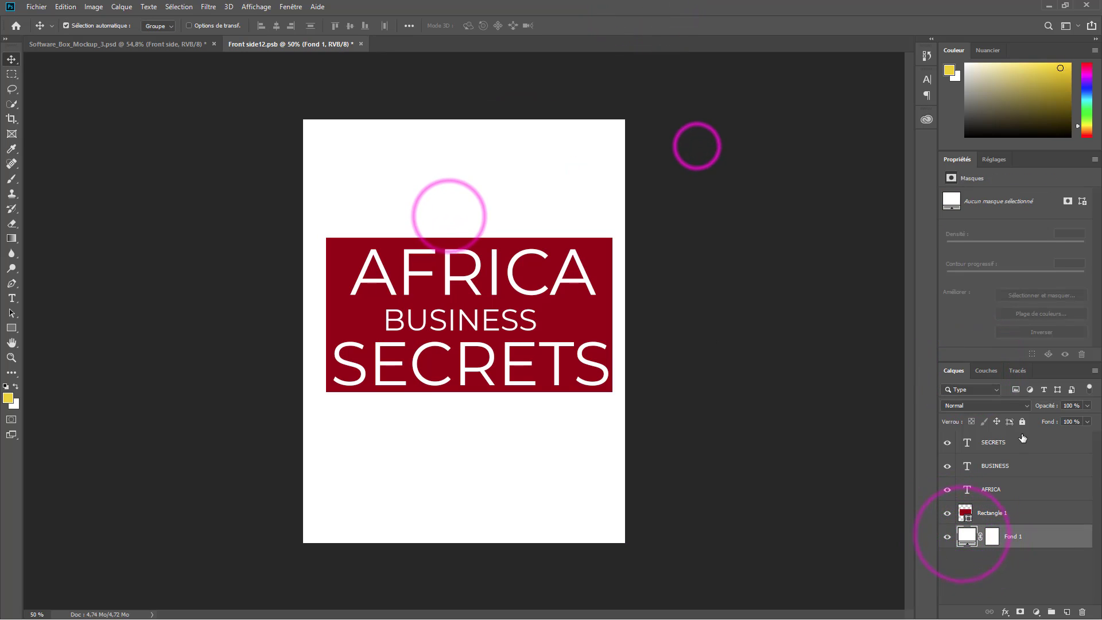
pyautogui.hotkey('ctrl', 's')
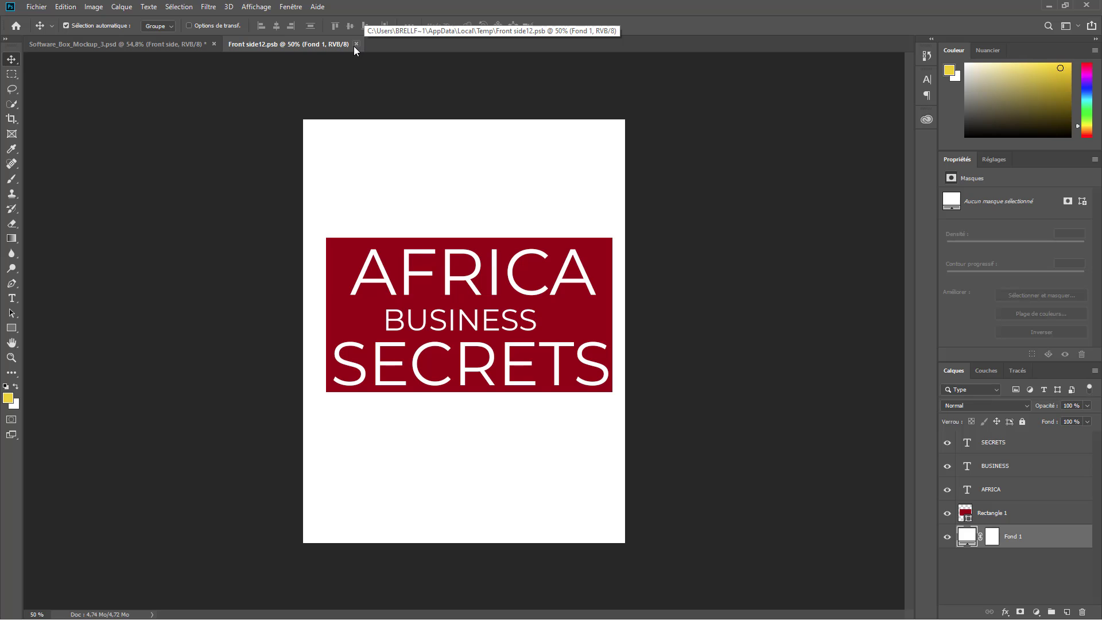
# - Return to the box mockup, open the Left side spine artwork and update its text layers
pyautogui.click(355, 43)
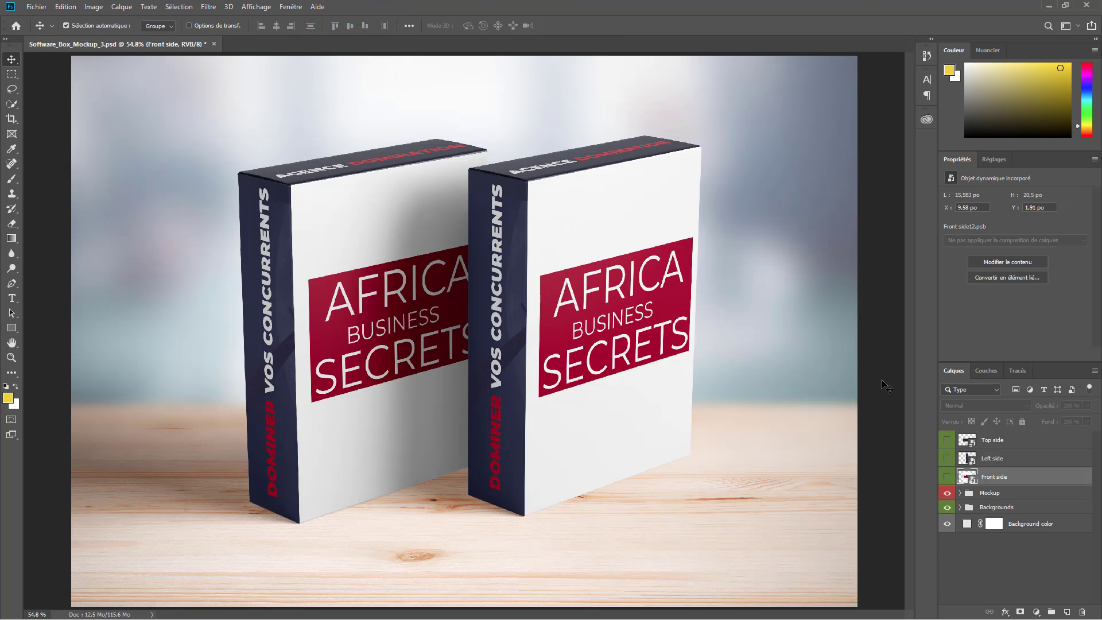
pyautogui.doubleClick(971, 459)
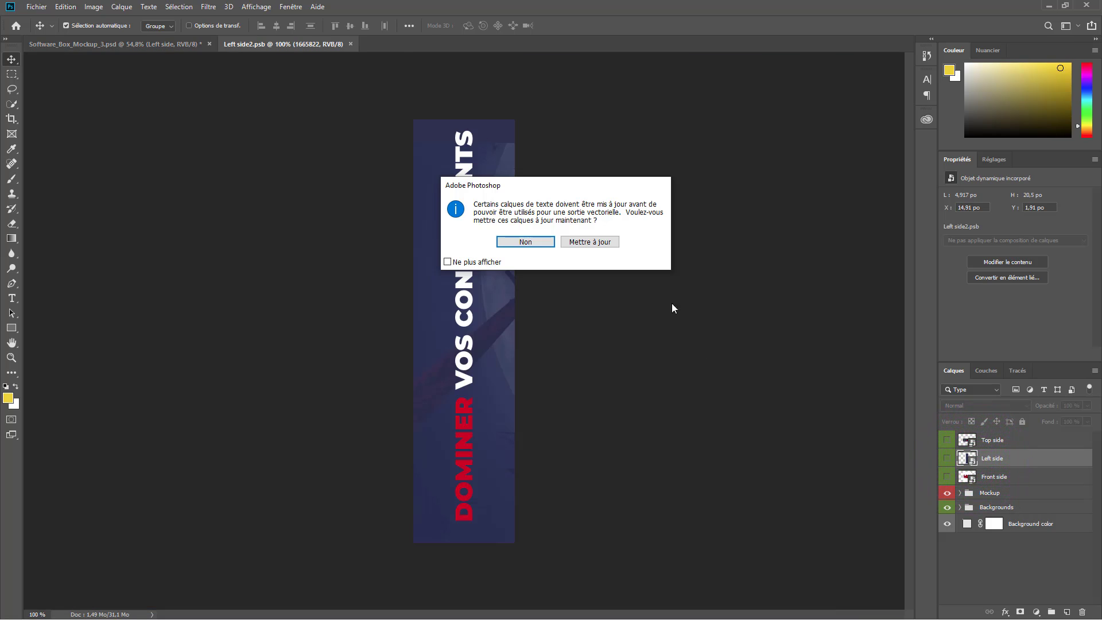
pyautogui.click(589, 242)
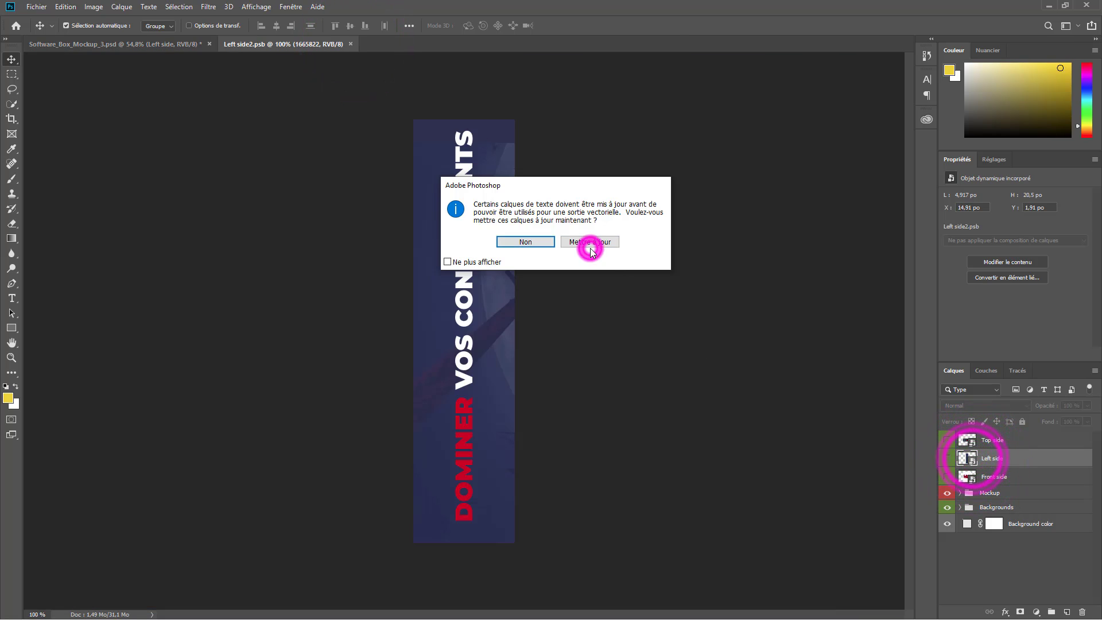
pyautogui.click(1082, 612)
# - Fill the spine background colour with white
pyautogui.doubleClick(963, 464)
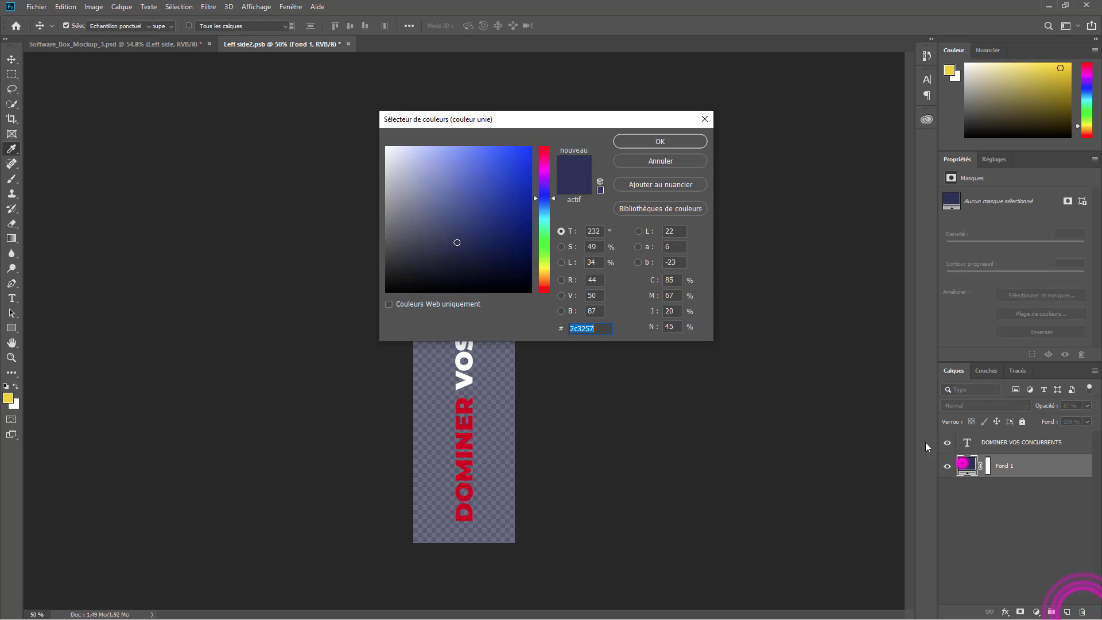
pyautogui.moveTo(482, 176); pyautogui.dragTo(382, 143)
pyautogui.click(663, 138)
pyautogui.click(982, 443)
# - Select the words after DOMINER in the spine text and try a new colour, then cancel
pyautogui.press('t')
pyautogui.click(464, 393)
pyautogui.moveTo(464, 393); pyautogui.dragTo(463, 129)
pyautogui.click(459, 27)
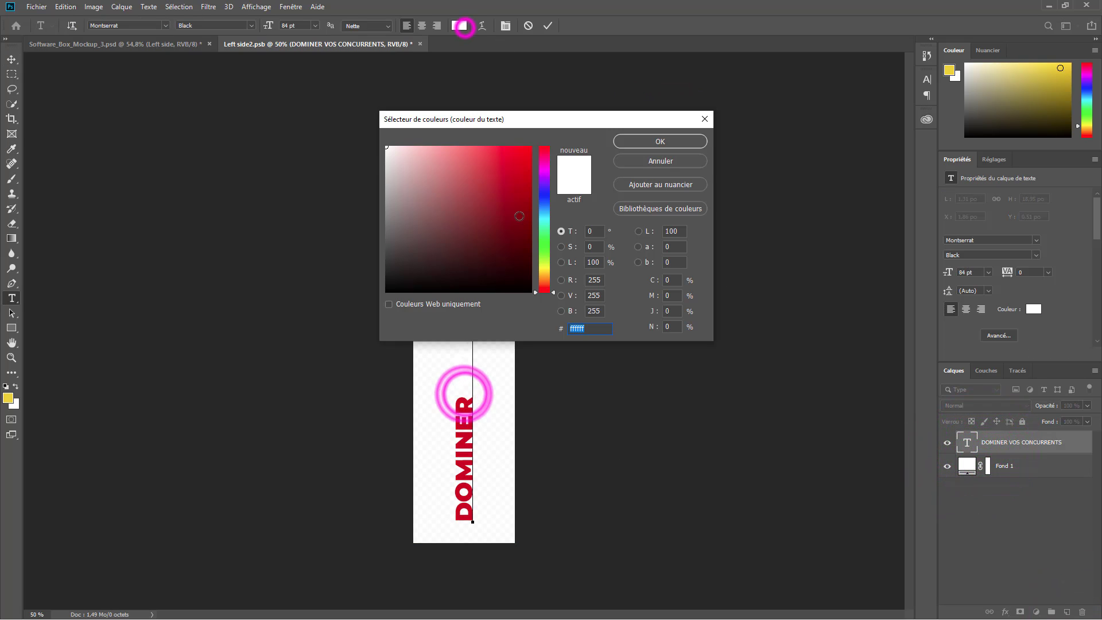
pyautogui.click(623, 163)
pyautogui.click(647, 371)
# - Change the spine background to black, save it, and open the Top side artwork
pyautogui.doubleClick(964, 467)
pyautogui.moveTo(478, 265); pyautogui.dragTo(381, 297)
pyautogui.click(660, 141)
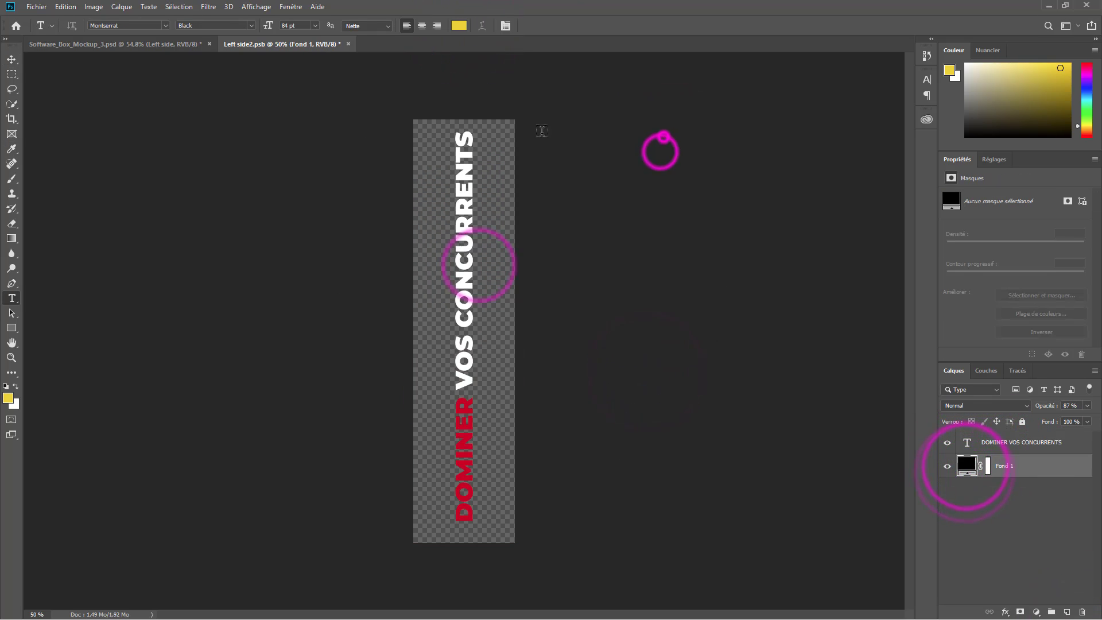
pyautogui.hotkey('ctrl', 's')
pyautogui.click(347, 44)
pyautogui.click(964, 439)
# - Replace the box-top AGENCE DOMINATION text with ABS
pyautogui.doubleClick(964, 440)
pyautogui.click(575, 247)
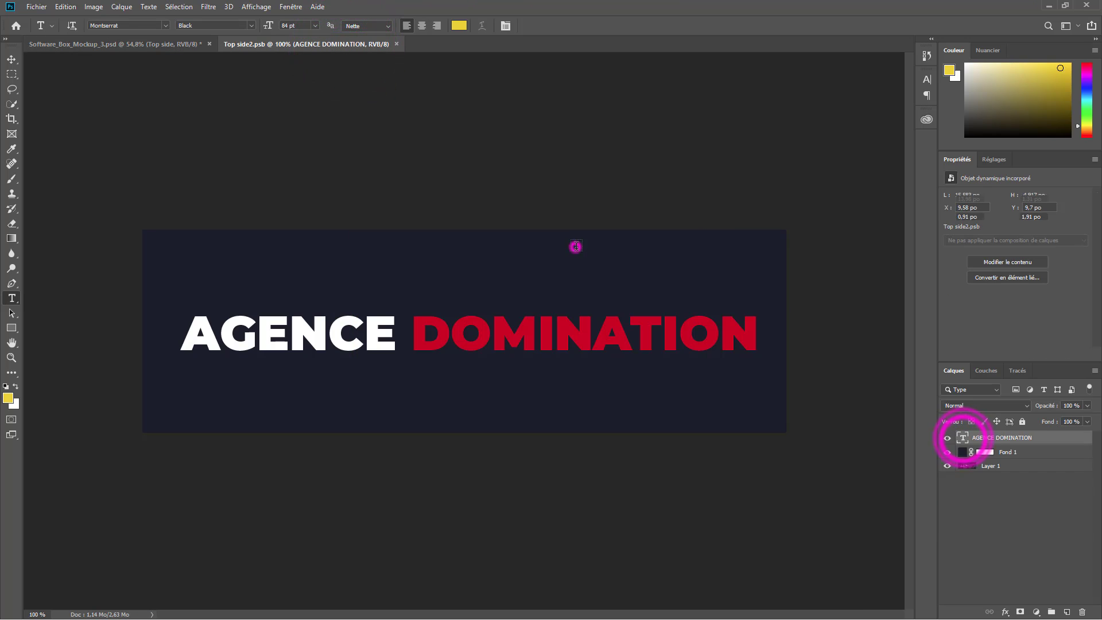
pyautogui.click(462, 344)
pyautogui.hotkey('ctrl', 'a')
pyautogui.write('AFRICA')
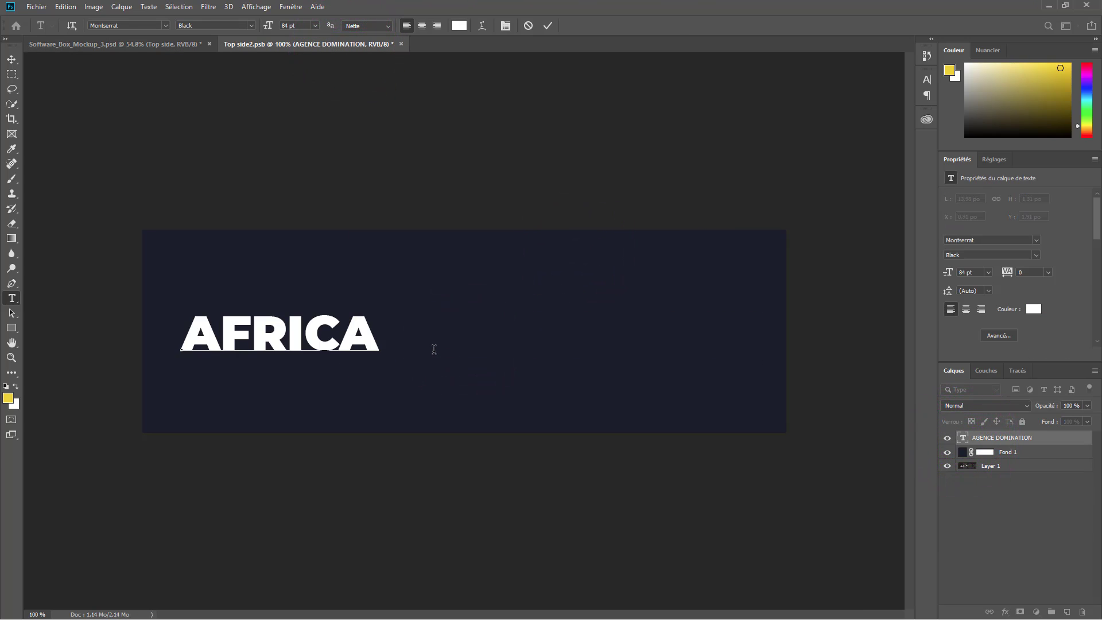
pyautogui.press('BackSpace')
pyautogui.press('BackSpace')
pyautogui.press('BackSpace')
pyautogui.press('BackSpace')
pyautogui.press('BackSpace')
pyautogui.write('BS')
pyautogui.hotkey('ctrl', 'Return')
pyautogui.click(314, 25)
pyautogui.click(310, 155)
# - Enlarge ABS to 396 pt and centre it on the panel
pyautogui.moveTo(270, 28); pyautogui.dragTo(455, 55)
pyautogui.press('v')
pyautogui.moveTo(428, 303); pyautogui.dragTo(460, 366)
# - Colour ABS red from the swatches, save, and close the Top side tab
pyautogui.doubleClick(963, 437)
pyautogui.click(460, 25)
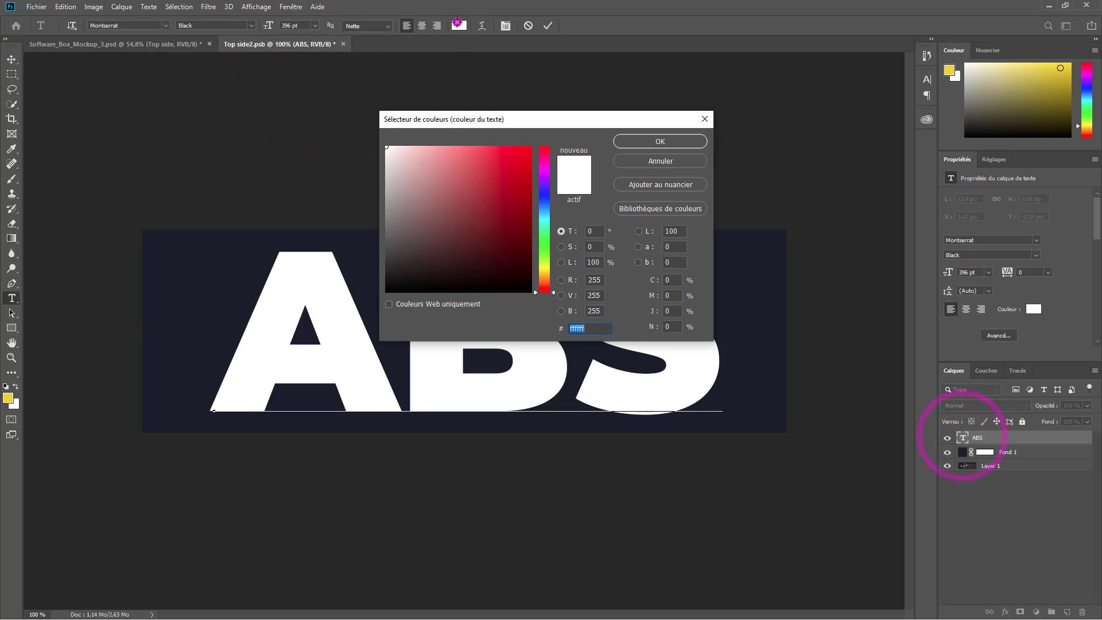
pyautogui.click(974, 53)
pyautogui.click(518, 167)
pyautogui.click(690, 139)
pyautogui.click(547, 29)
pyautogui.press('v')
pyautogui.hotkey('ctrl', 's')
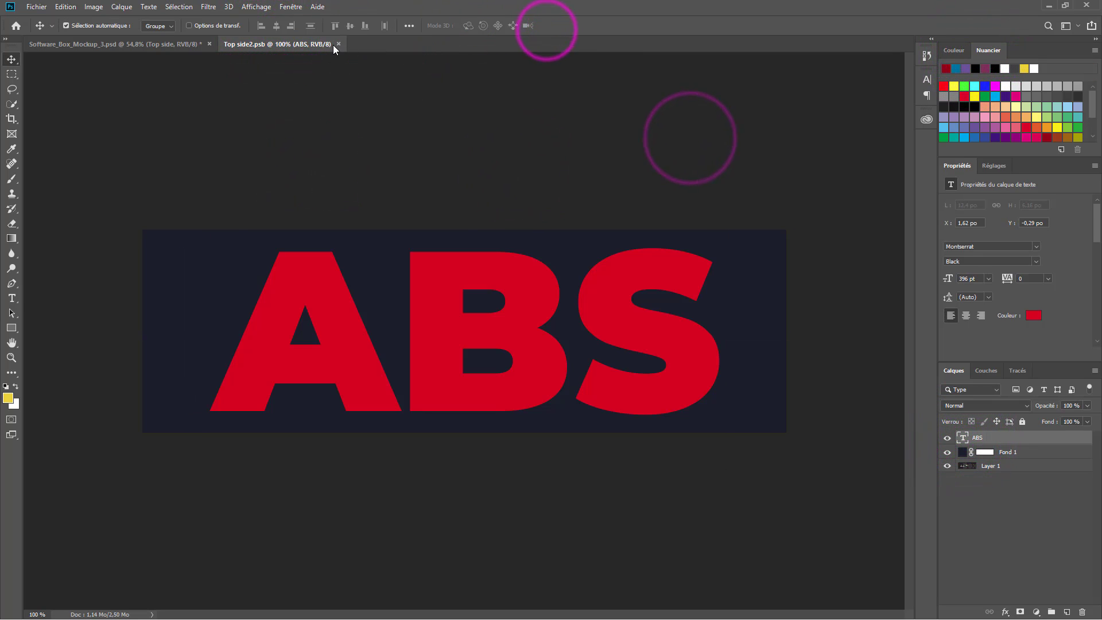
pyautogui.click(343, 44)
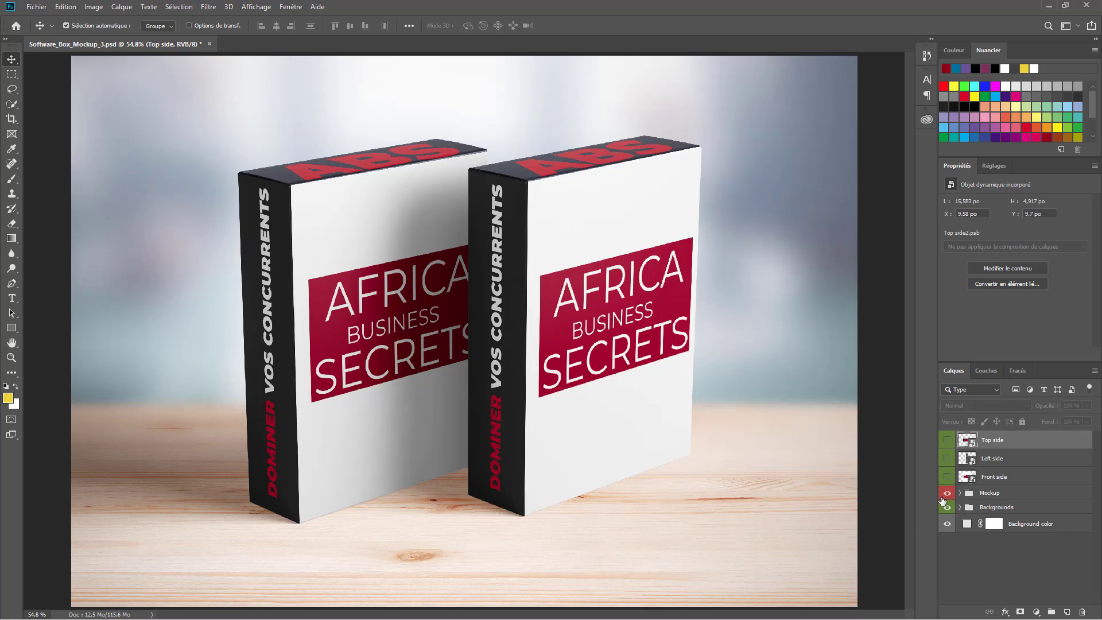
# - Expand the Mockup and Box groups, toggling the shadows and lighting layers to compare
pyautogui.click(965, 496)
pyautogui.click(960, 493)
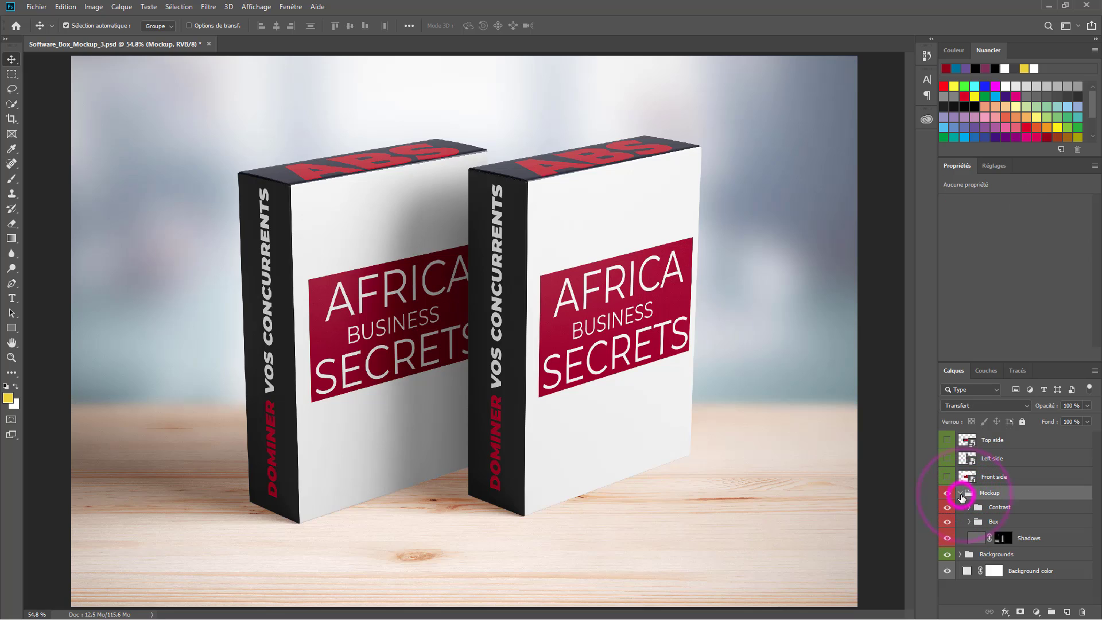
pyautogui.click(947, 539)
pyautogui.click(947, 538)
pyautogui.click(966, 525)
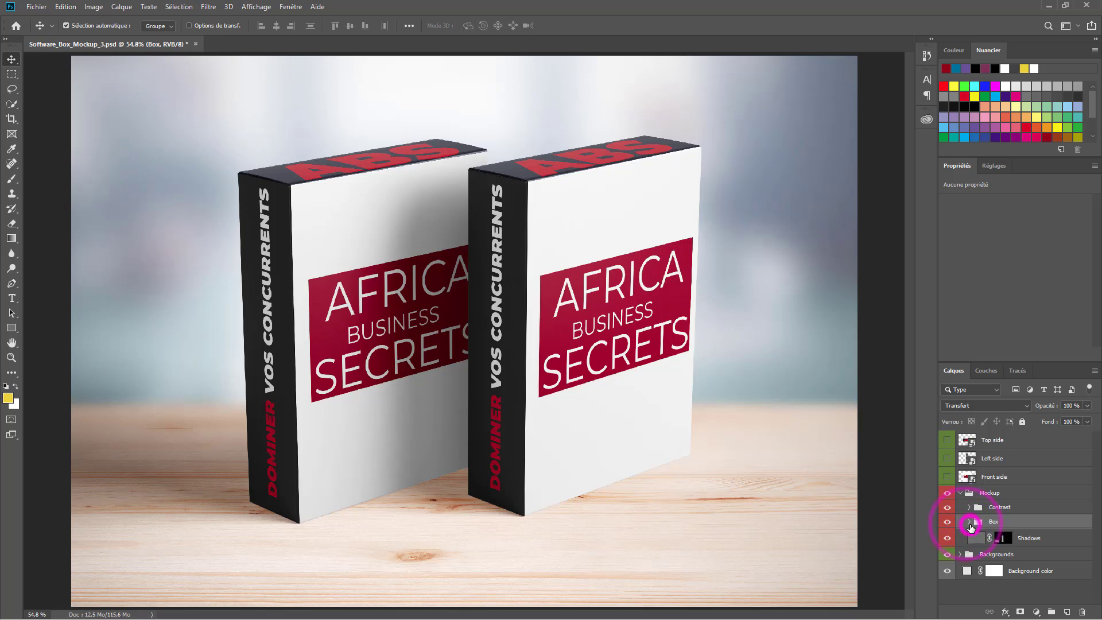
pyautogui.scroll(-3, 955, 499)
pyautogui.click(947, 486)
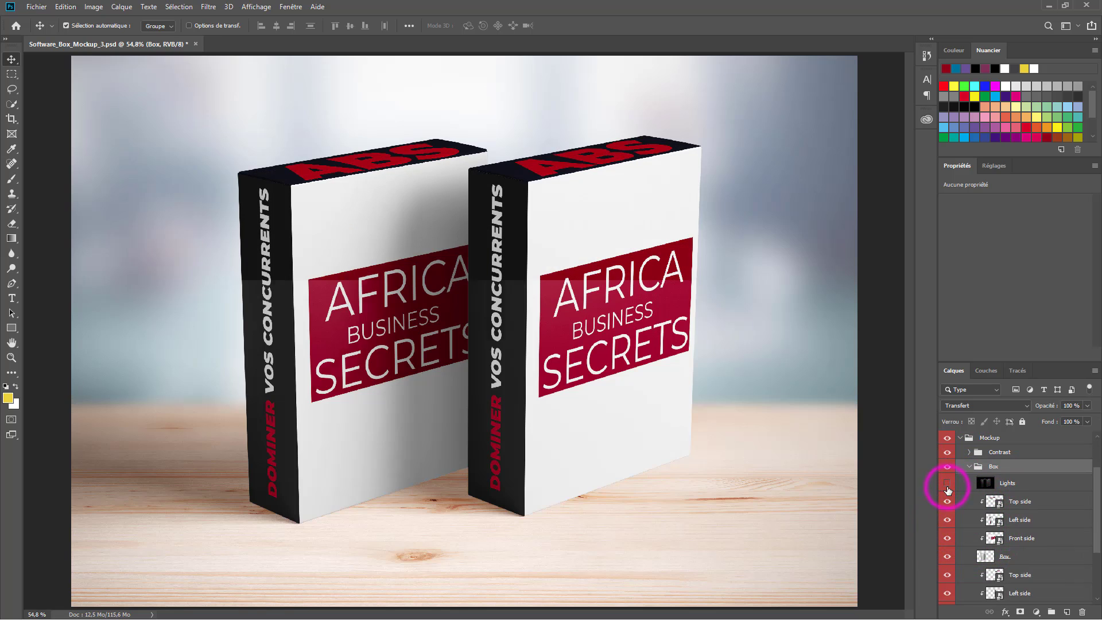
pyautogui.click(947, 486)
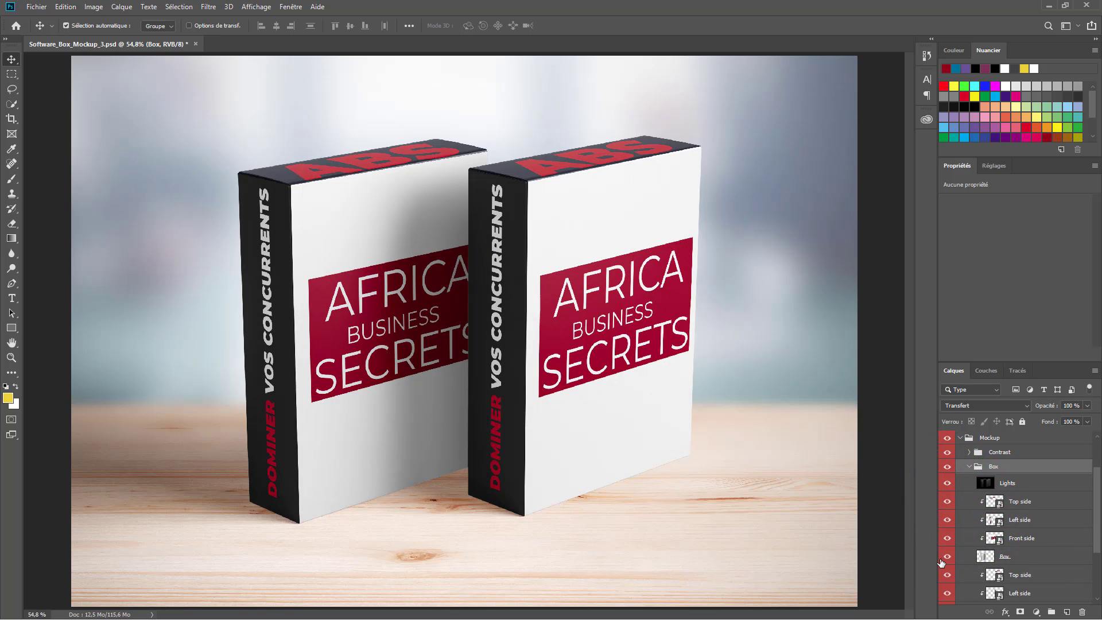
# - Toggle the left box, collapse both groups, and open the Top side smart object's contents
pyautogui.click(948, 557)
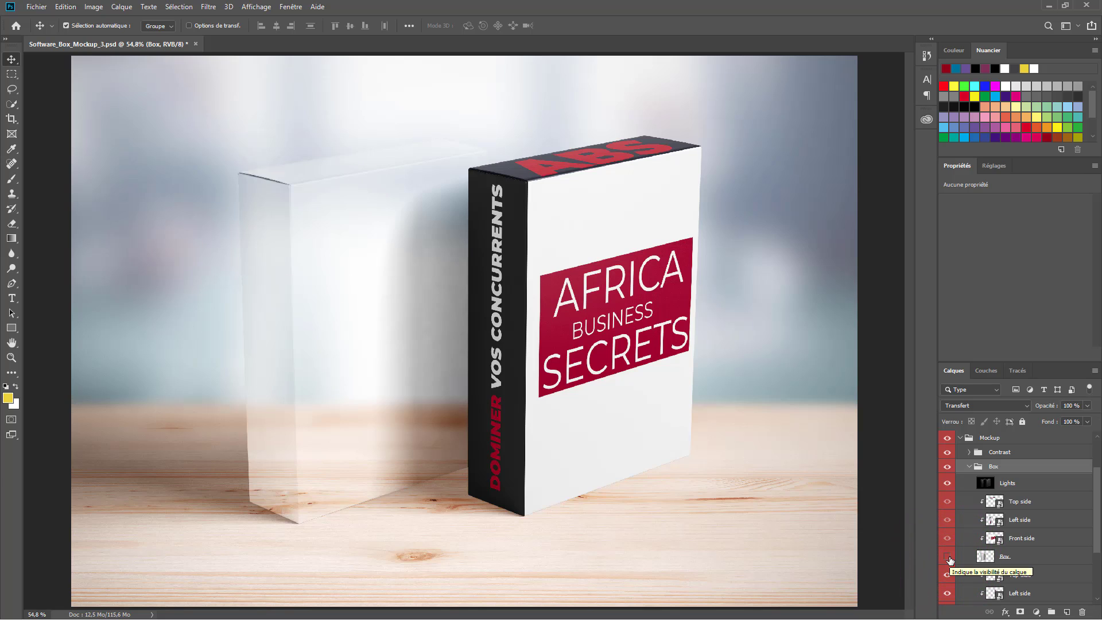
pyautogui.click(948, 556)
pyautogui.click(969, 468)
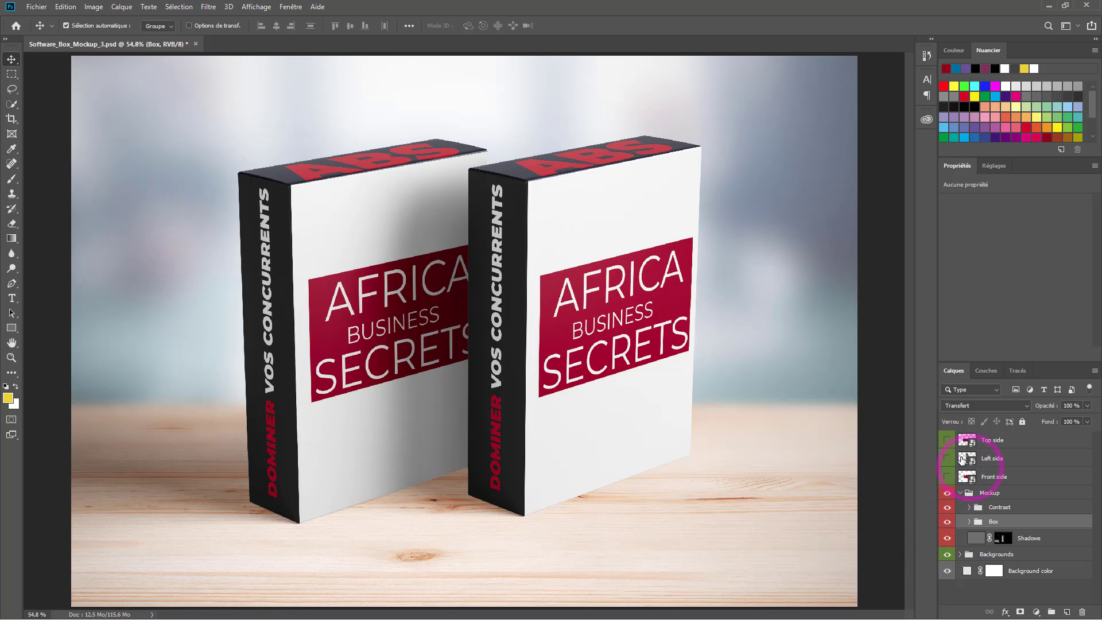
pyautogui.click(957, 494)
pyautogui.click(1002, 440)
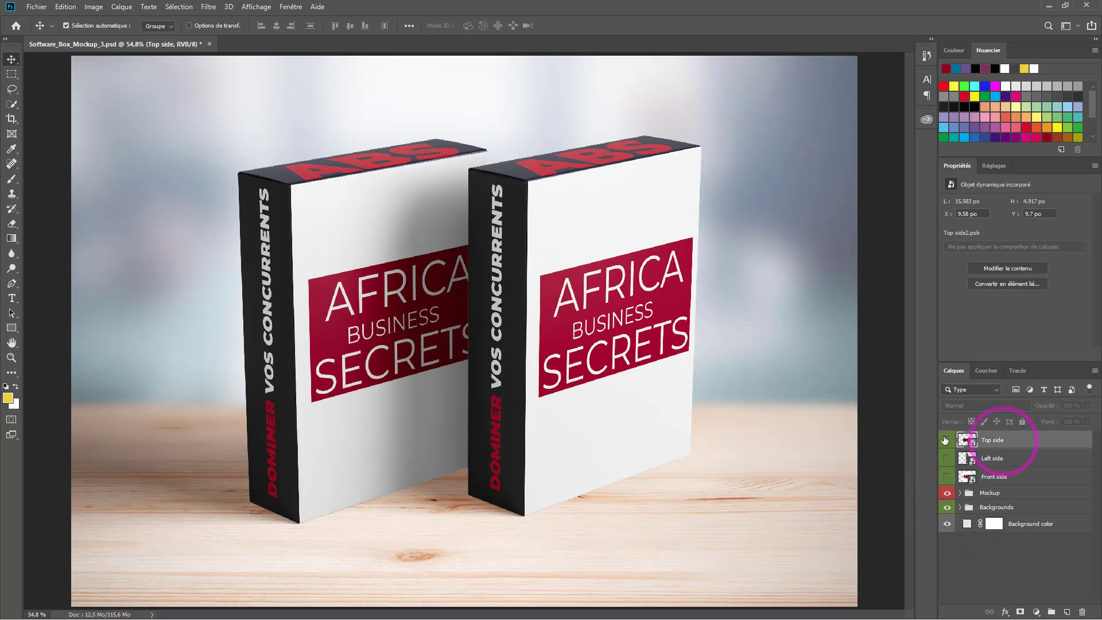
pyautogui.doubleClick(967, 440)
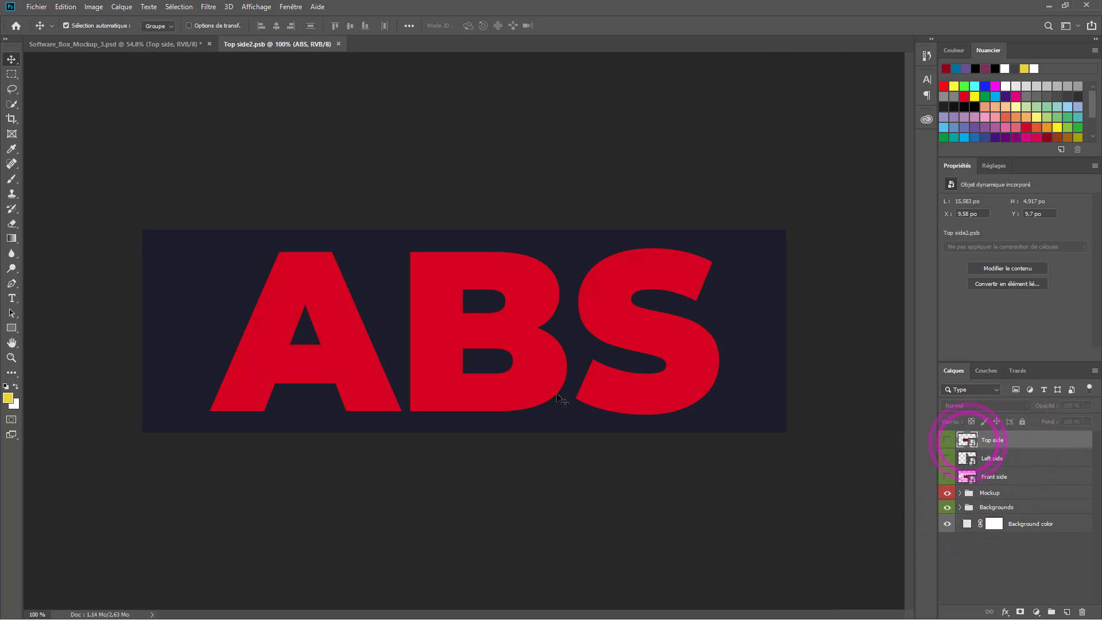
# - Scale the box-top ABS down to 88.97% (352.31 pt) and shift it right
pyautogui.click(136, 44)
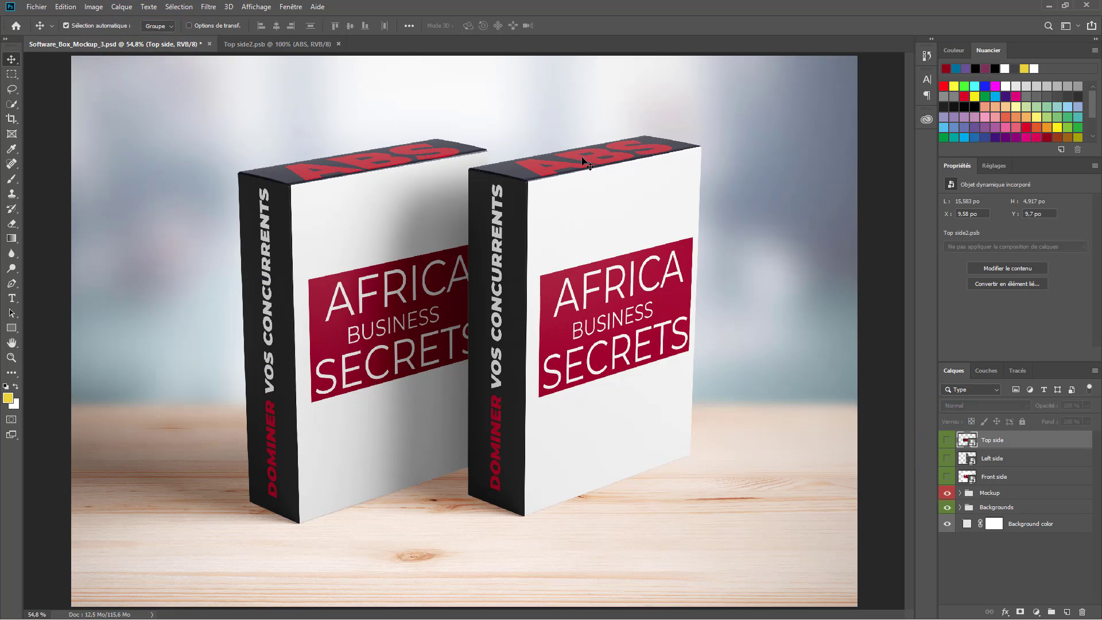
pyautogui.click(317, 45)
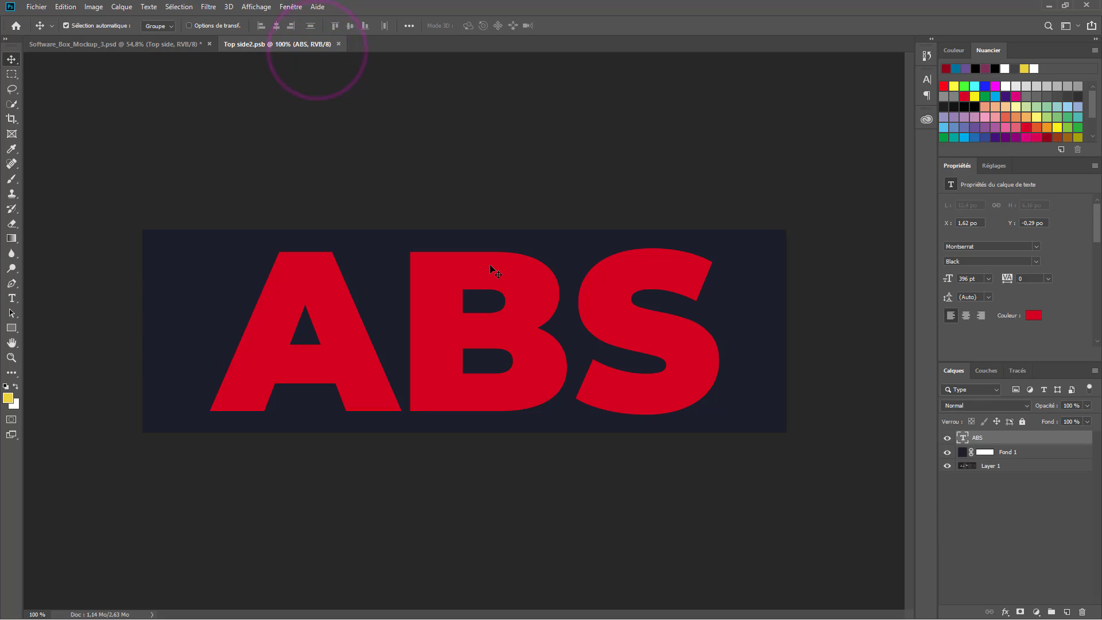
pyautogui.click(490, 270)
pyautogui.press('ctrl')
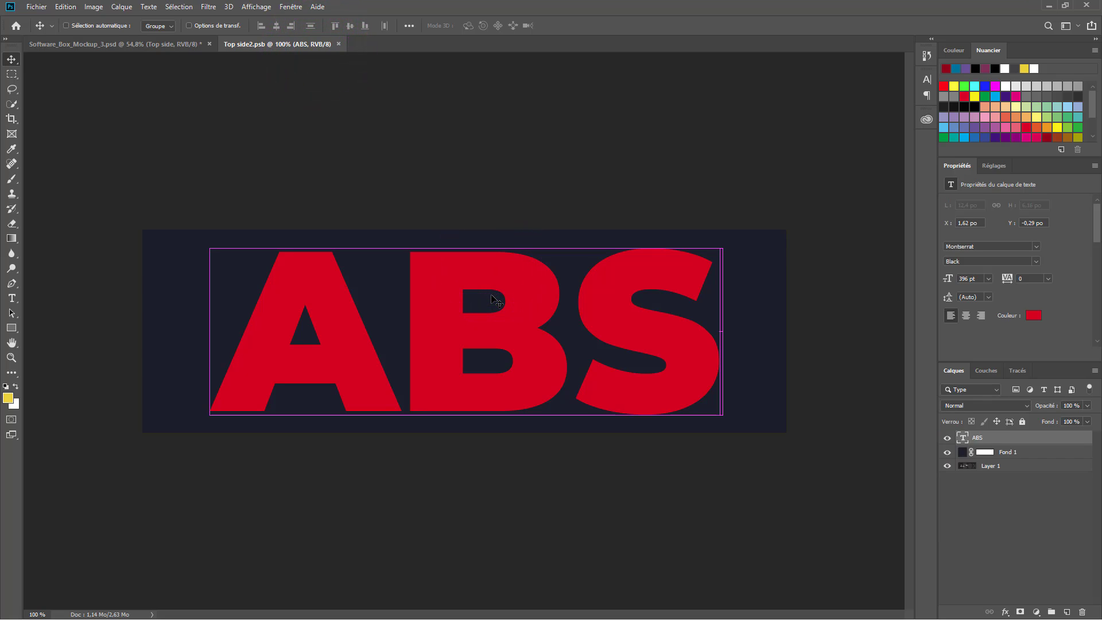
pyautogui.hotkey('ctrl', 't')
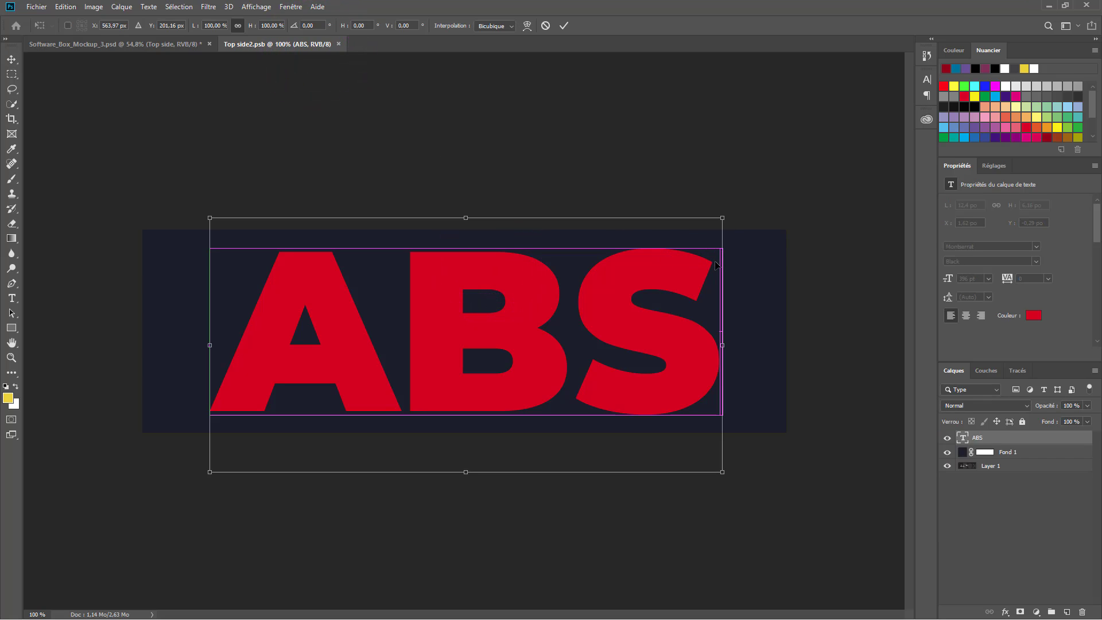
pyautogui.moveTo(722, 219); pyautogui.dragTo(656, 244)
pyautogui.moveTo(501, 331); pyautogui.dragTo(528, 320)
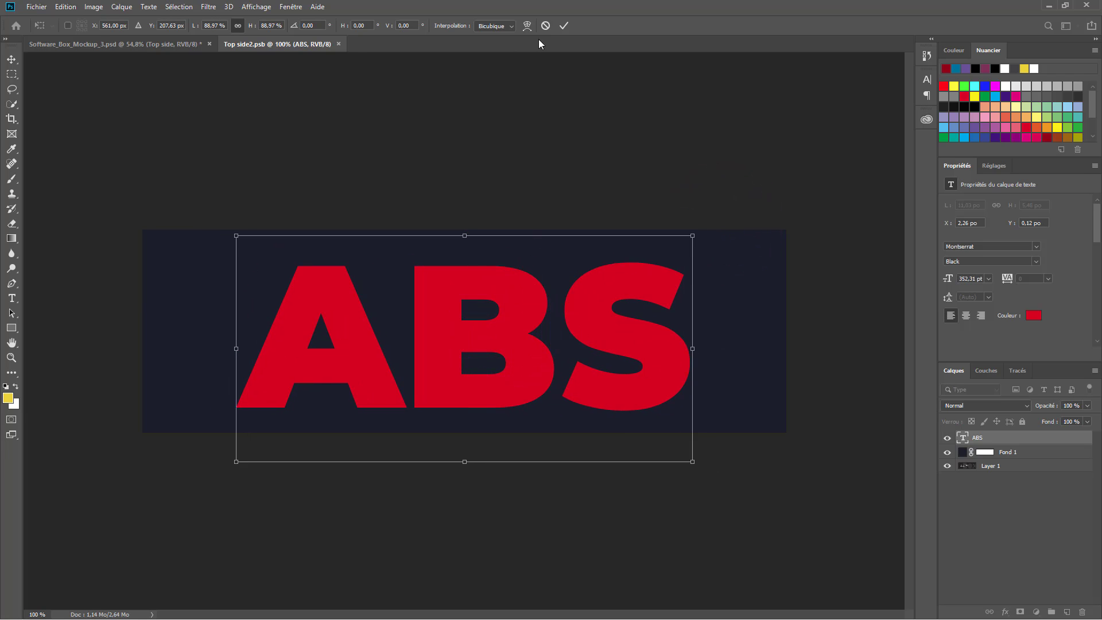
pyautogui.click(566, 27)
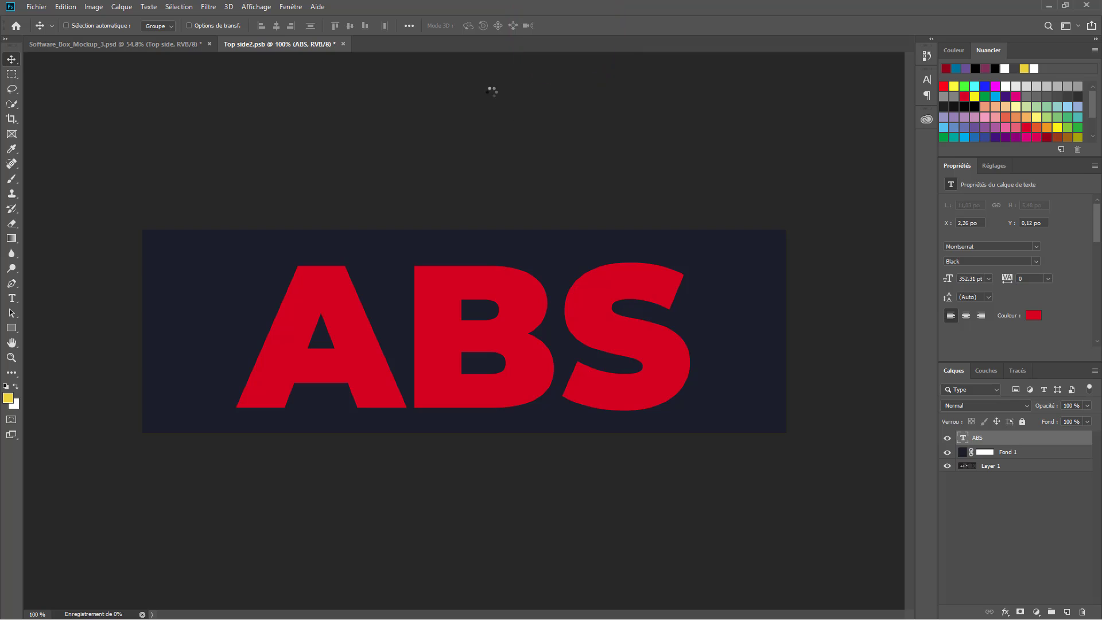
pyautogui.click(162, 40)
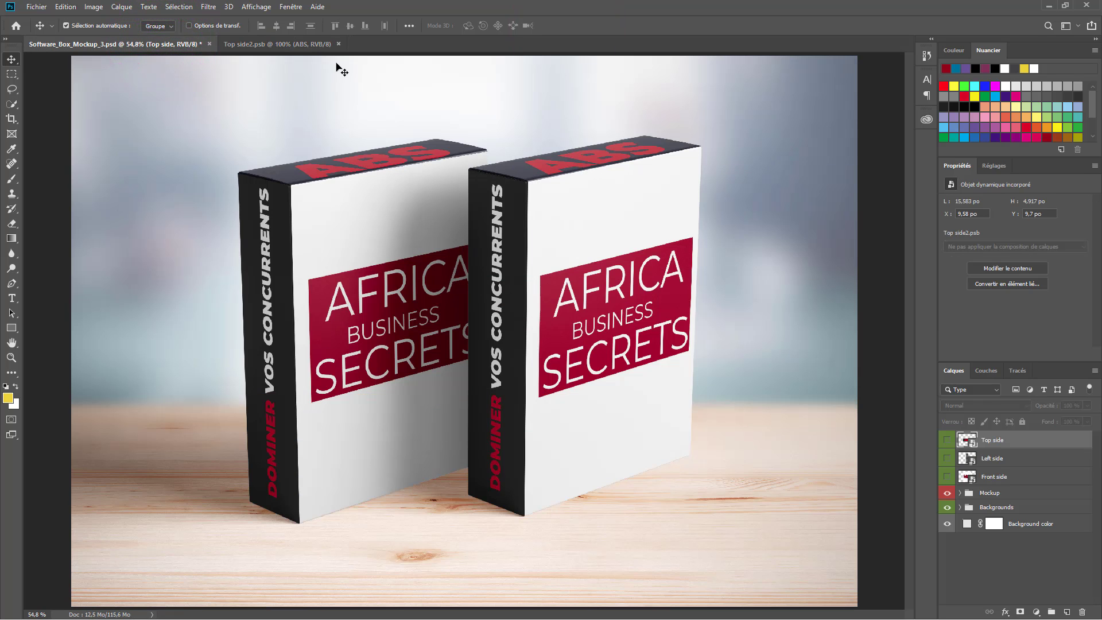
# - Close Top side2.psb and bring up Task View showing all open windows
pyautogui.click(339, 44)
pyautogui.press('super+Tab')
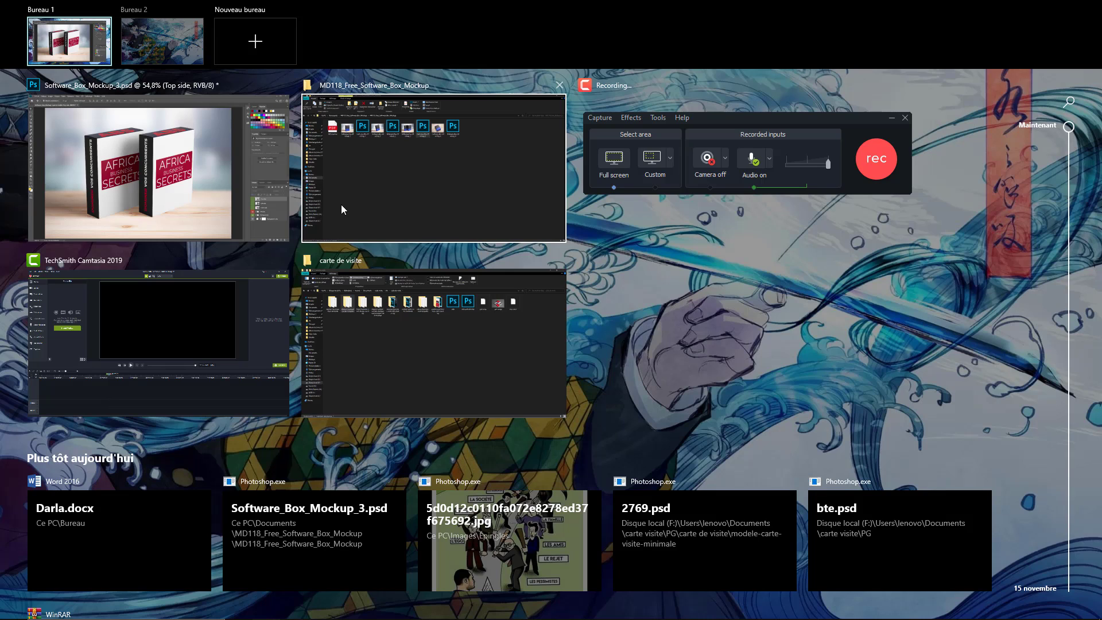
pyautogui.click(669, 163)
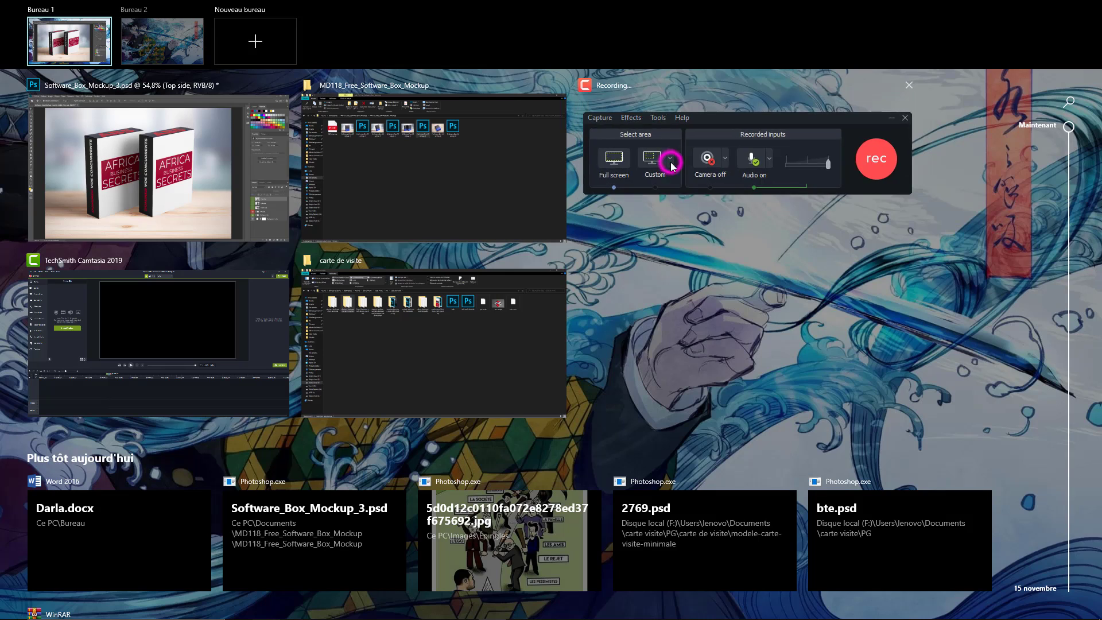
pyautogui.press('super+Tab')
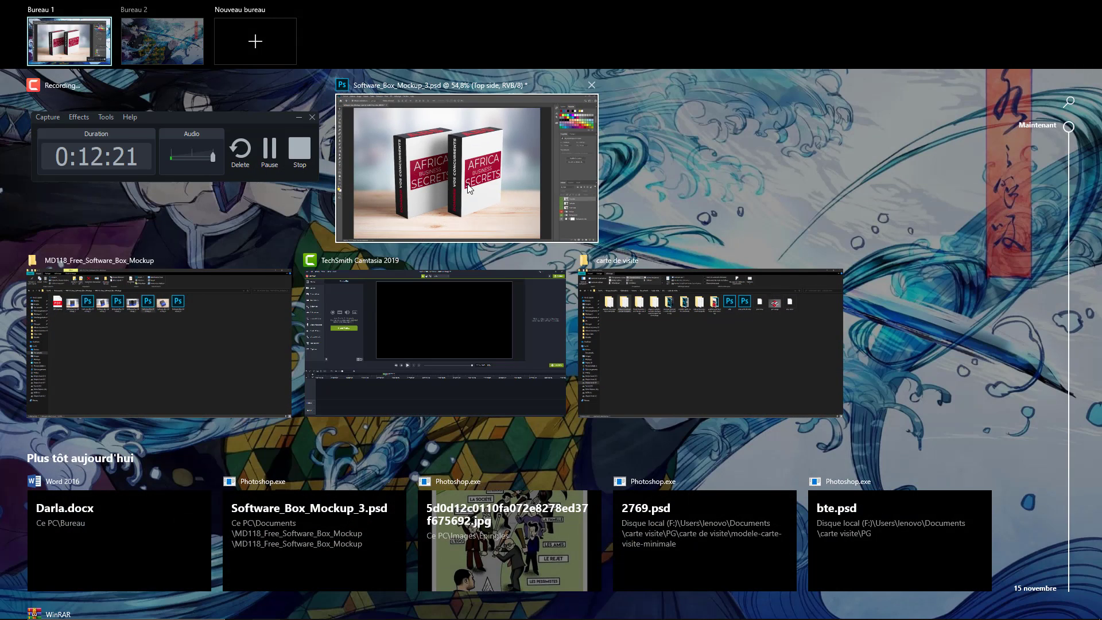
# - Navigate from Documents into Free_Laptop_Mockup_Set and open 2.psd in Photoshop
pyautogui.click(98, 376)
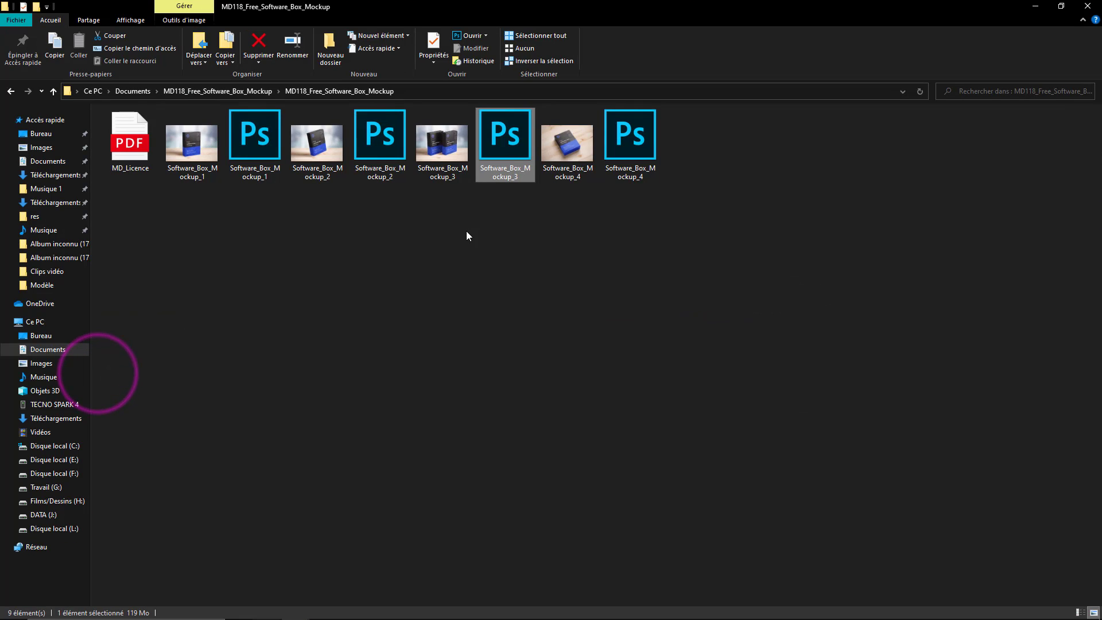
pyautogui.hotkey('alt', 'Left')
pyautogui.hotkey('alt', 'Left')
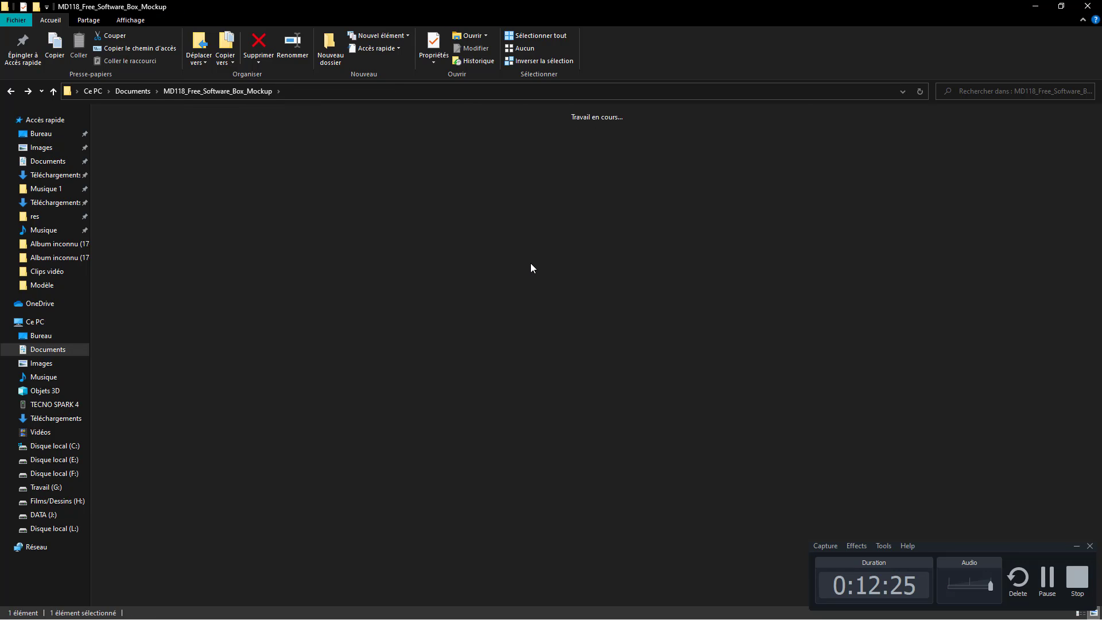
pyautogui.doubleClick(762, 166)
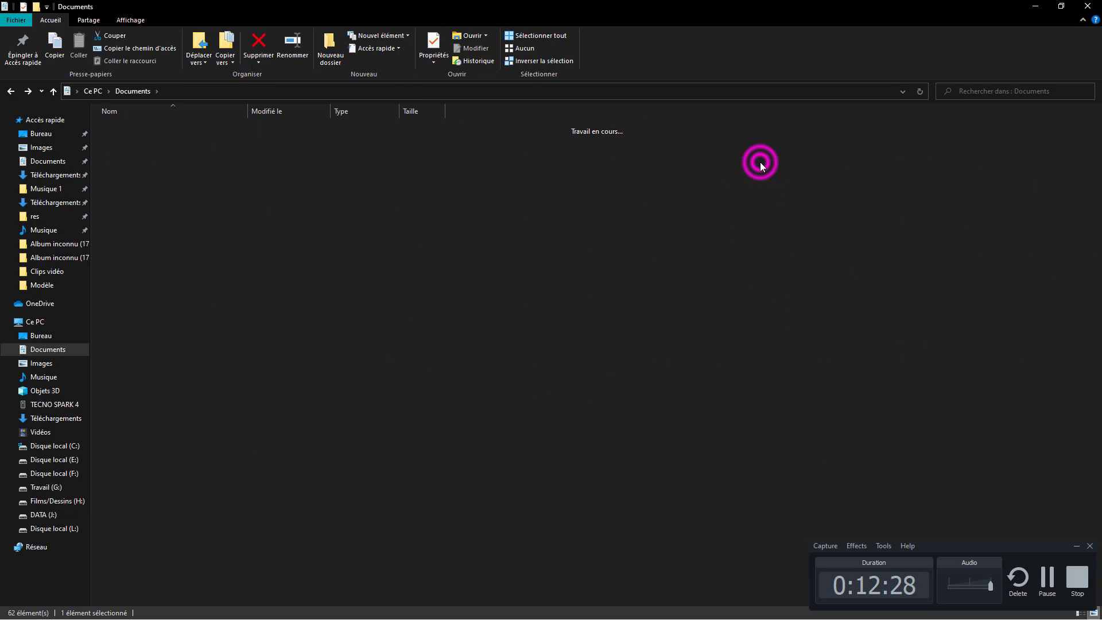
pyautogui.doubleClick(309, 146)
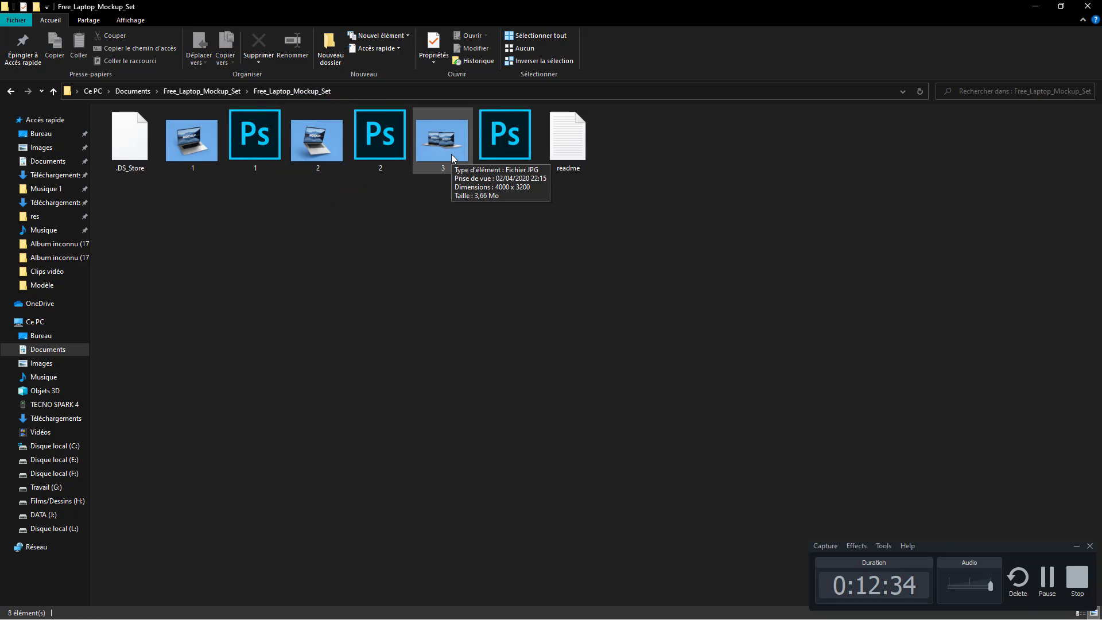
pyautogui.doubleClick(402, 141)
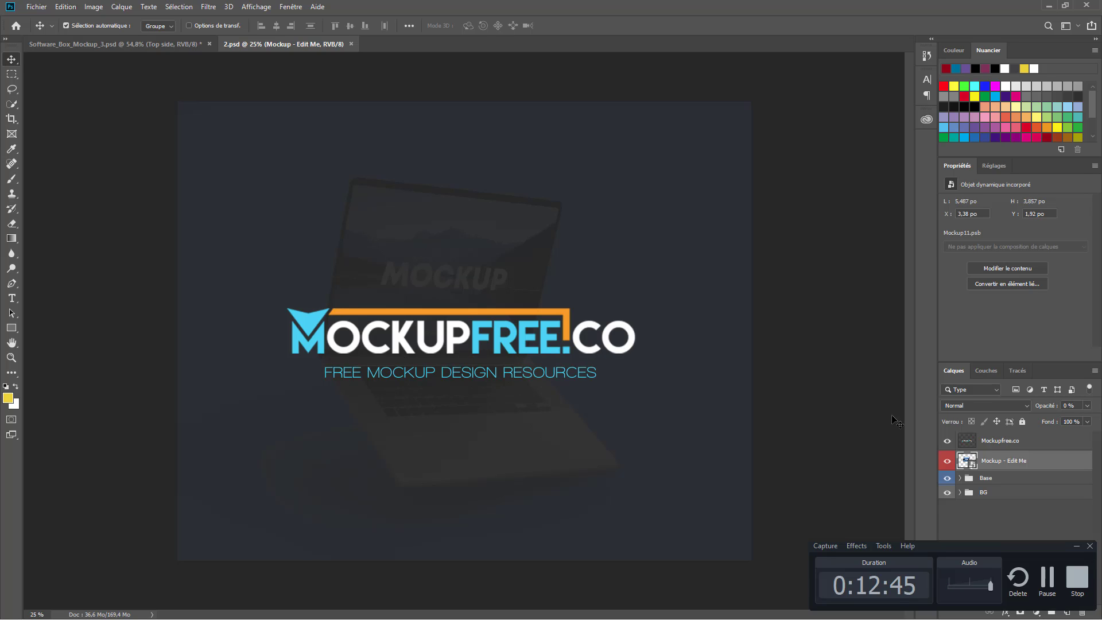
# - Hide the Mockupfree.co layer and open the Mockup - Edit Me contents, Mockup11.psb
pyautogui.click(947, 442)
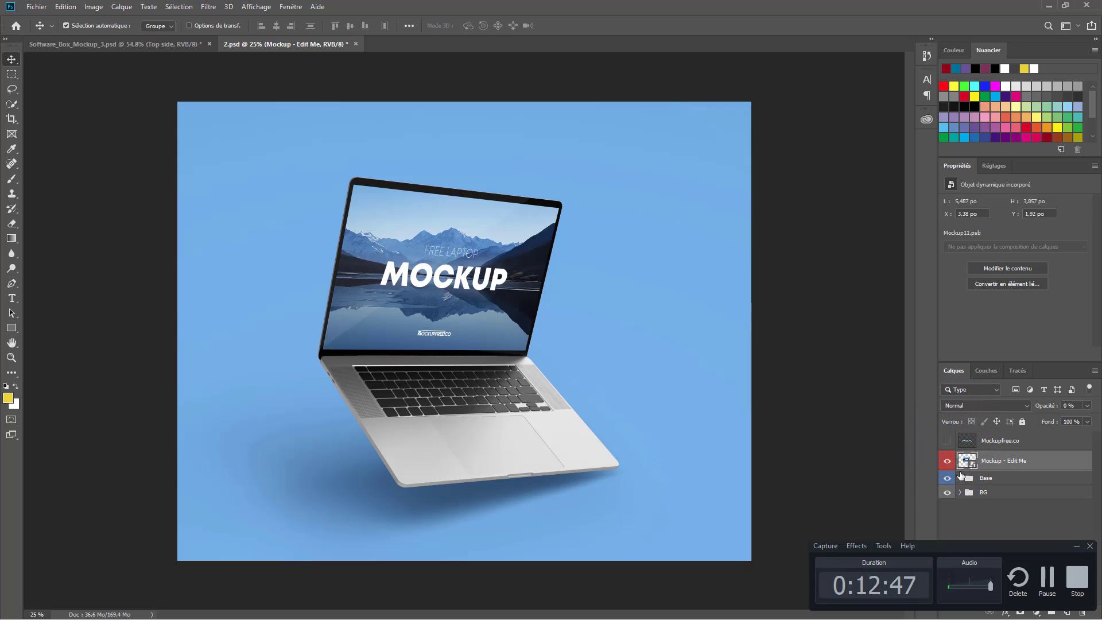
pyautogui.doubleClick(974, 461)
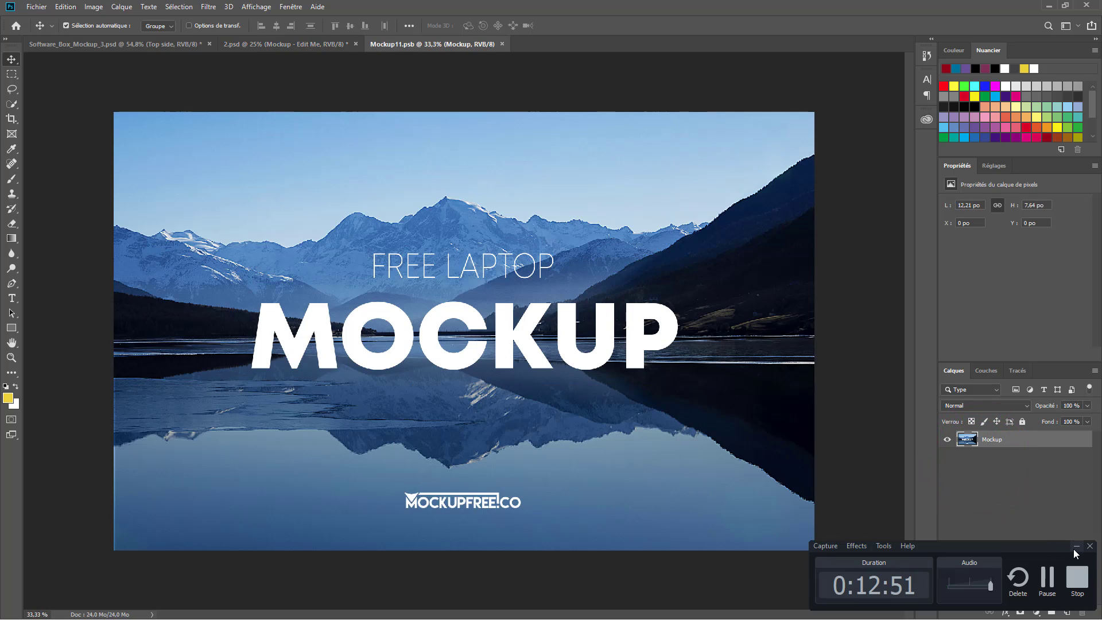
pyautogui.click(1075, 547)
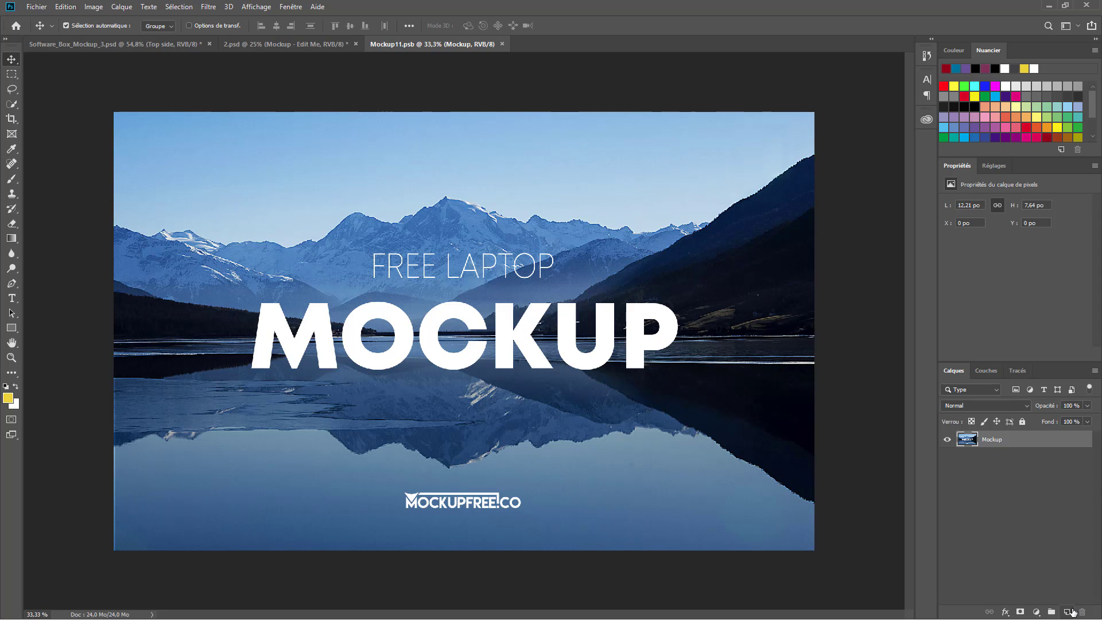
# - Add a red solid-colour fill layer, Fond 1, as the background
pyautogui.click(1038, 612)
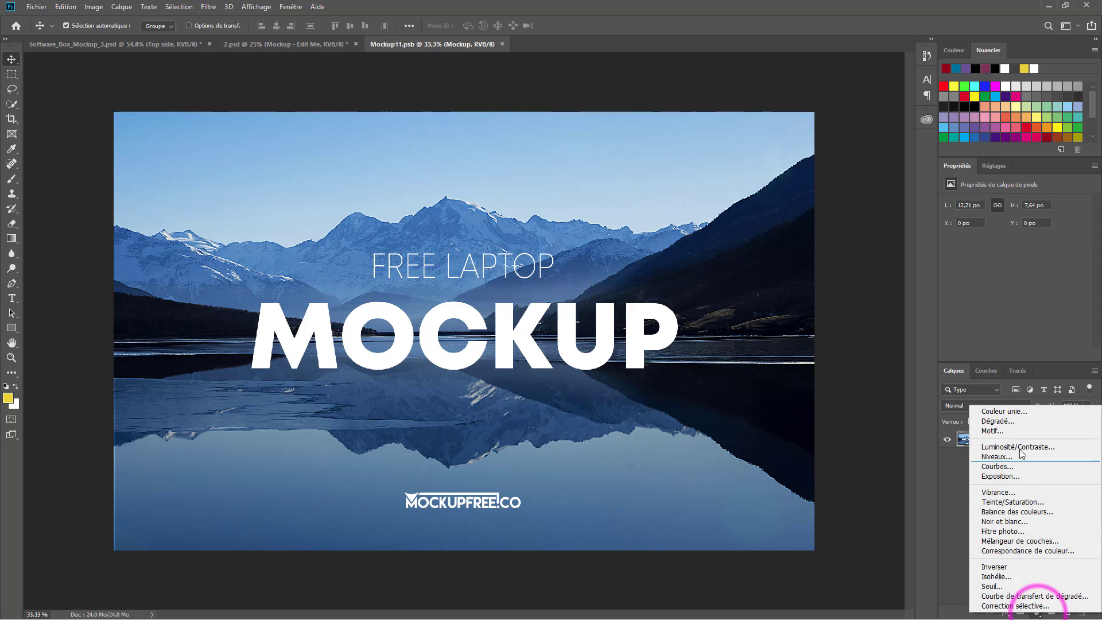
pyautogui.click(1001, 412)
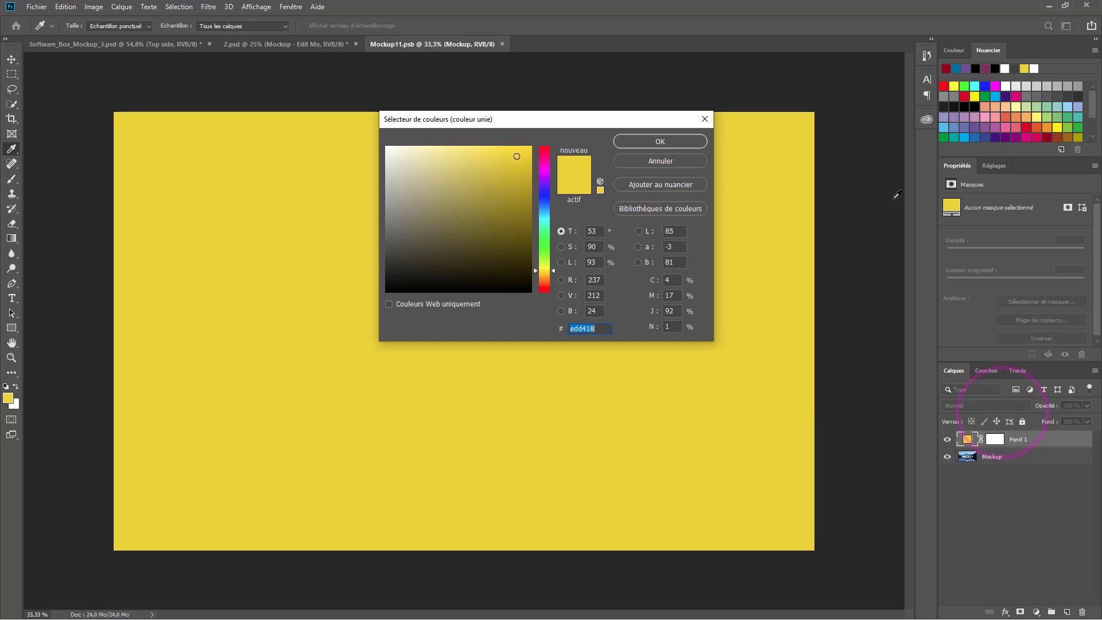
pyautogui.moveTo(544, 167); pyautogui.dragTo(544, 147)
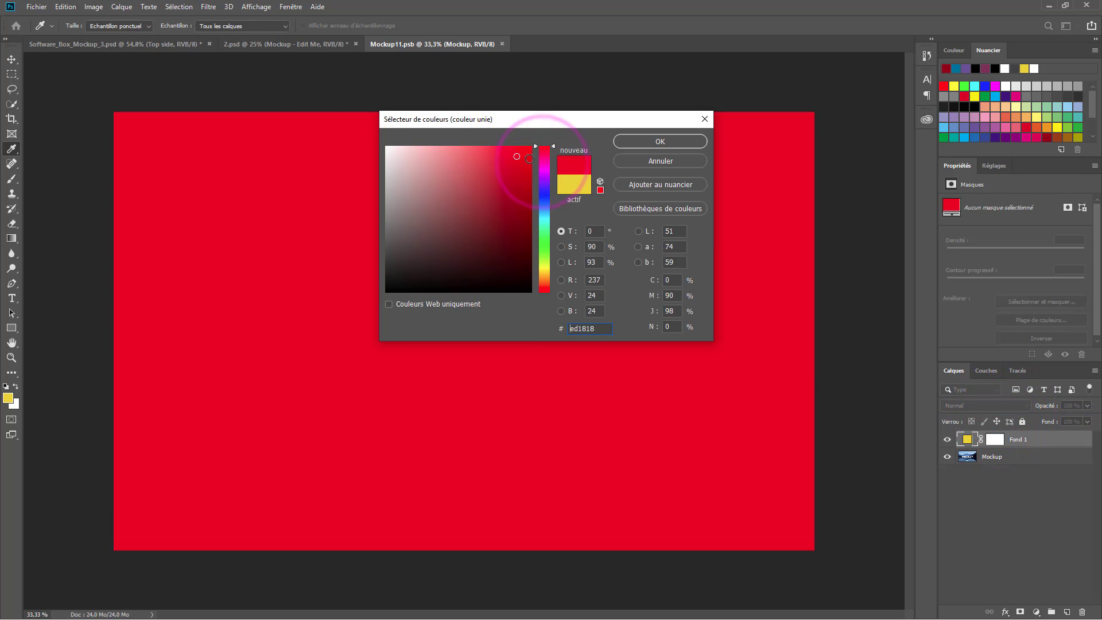
pyautogui.click(519, 162)
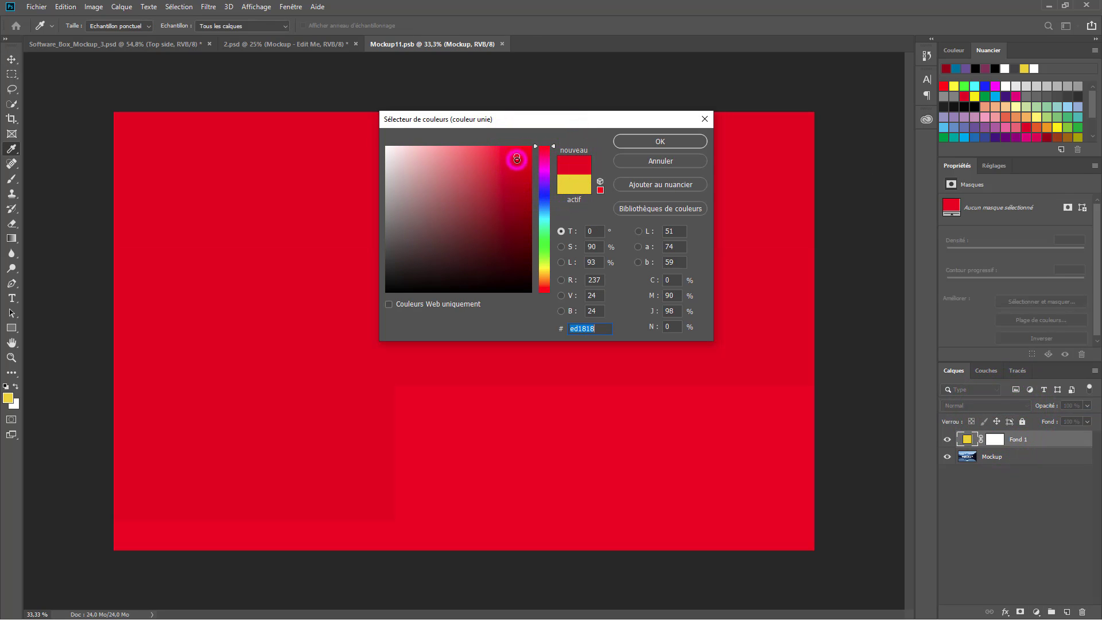
pyautogui.click(675, 141)
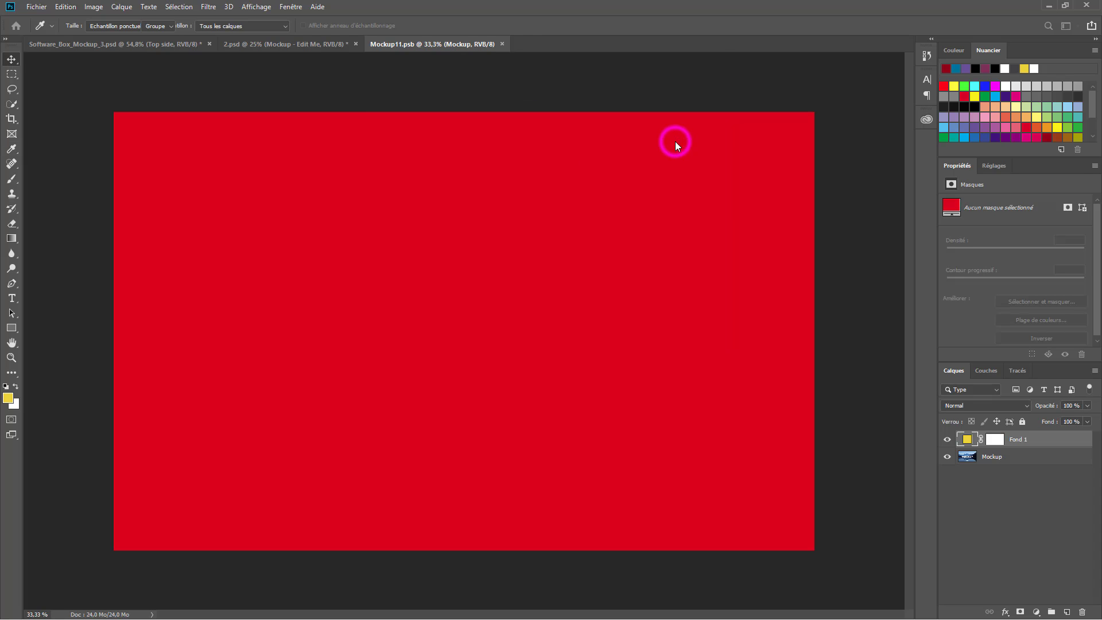
# - Draw a white 72 pt text frame across the red background
pyautogui.press('t')
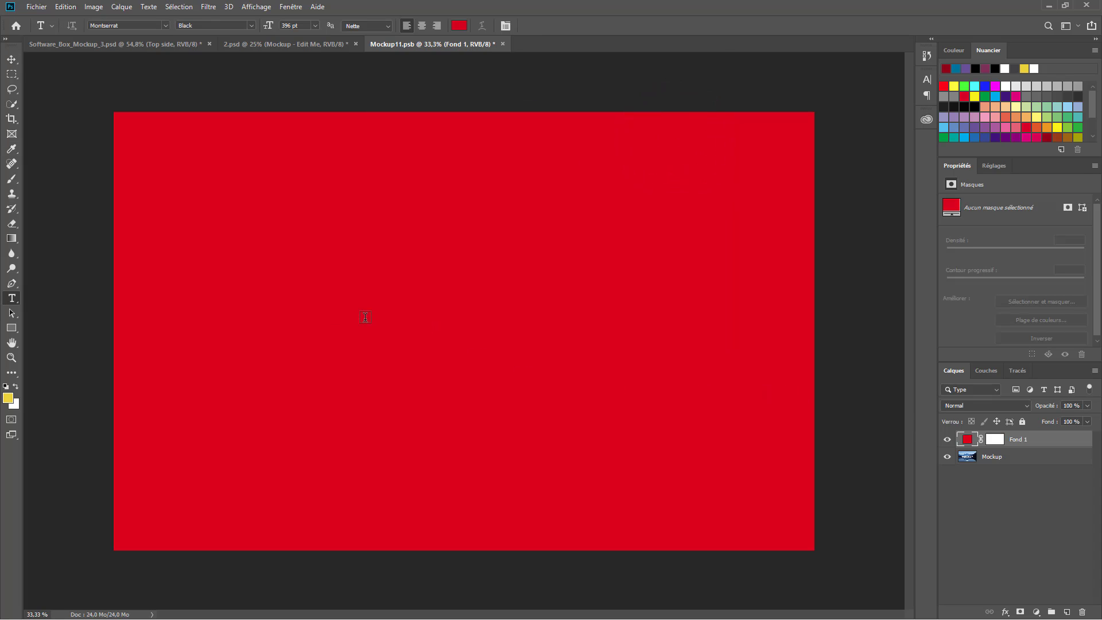
pyautogui.click(451, 27)
pyautogui.moveTo(423, 160); pyautogui.dragTo(386, 146)
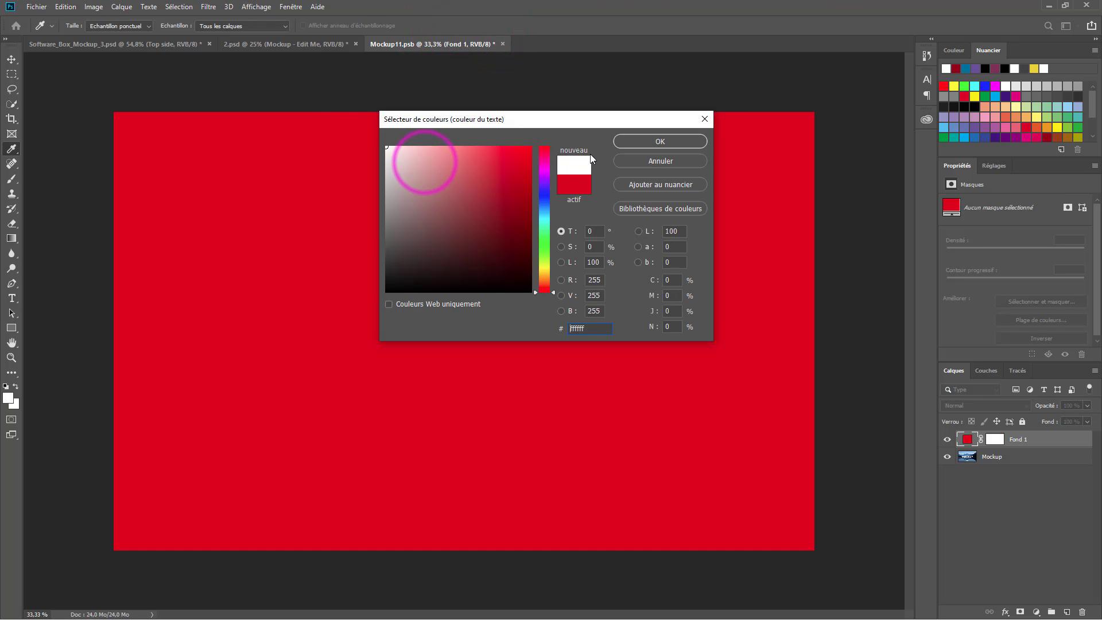
pyautogui.click(621, 142)
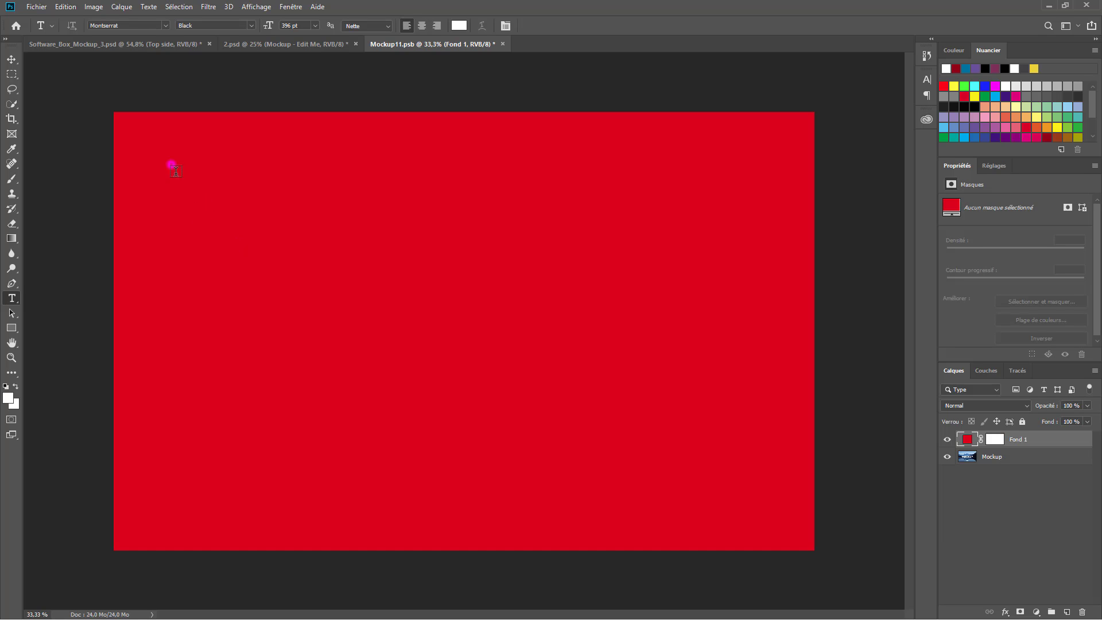
pyautogui.moveTo(171, 165); pyautogui.dragTo(736, 479)
pyautogui.click(311, 28)
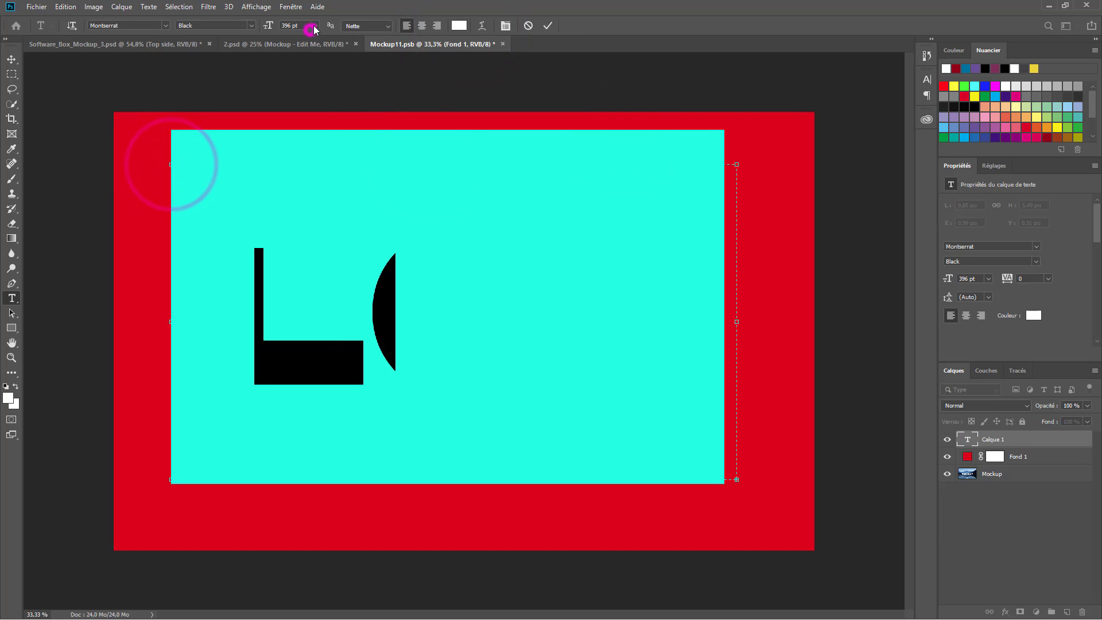
pyautogui.click(314, 171)
# - Type the title 'CREER SON BUSINESS EN LIGNE DEPUIS L'AFRQUE…', inserting Á from Glyphes
pyautogui.write('CREER SON B')
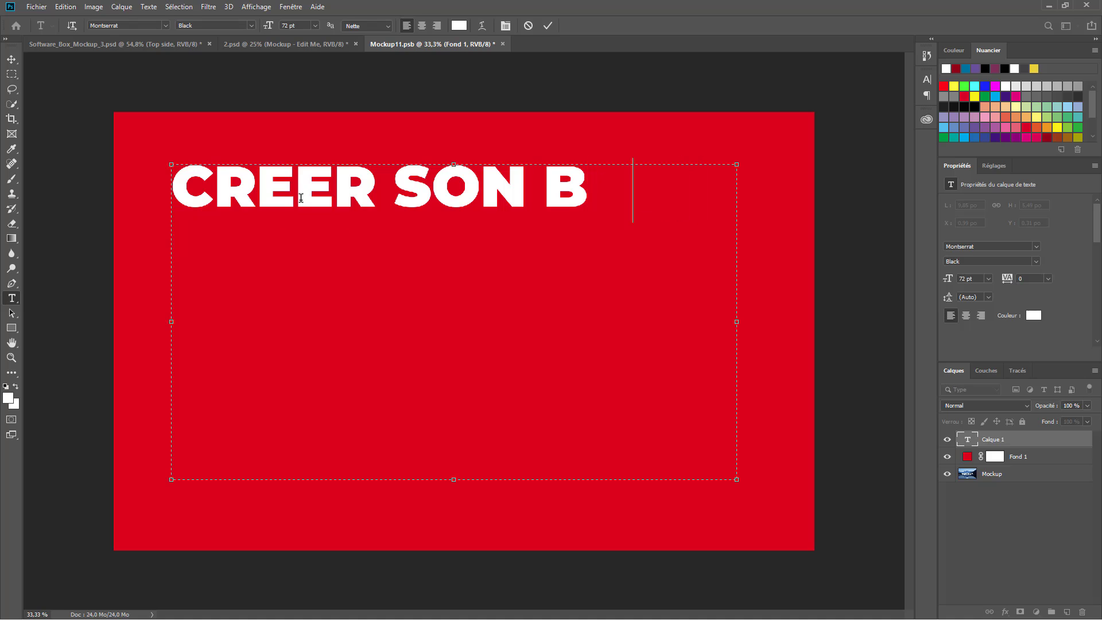
pyautogui.write("USINESS EN LIGNE DEPUIS L'AFRQUE")
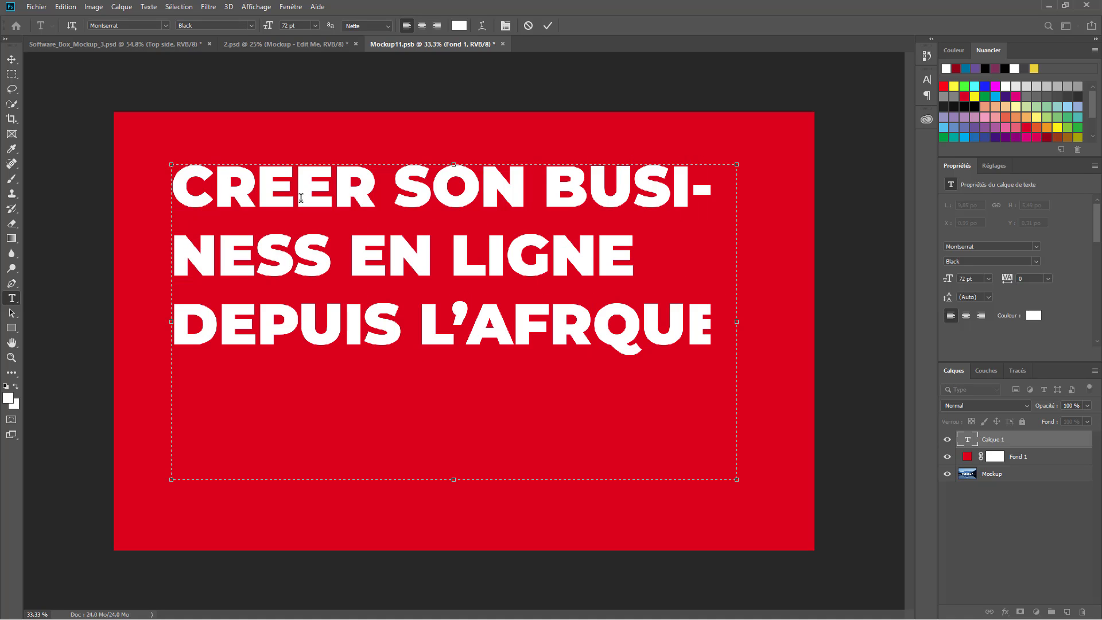
pyautogui.write(' DE A')
pyautogui.click(290, 6)
pyautogui.click(347, 193)
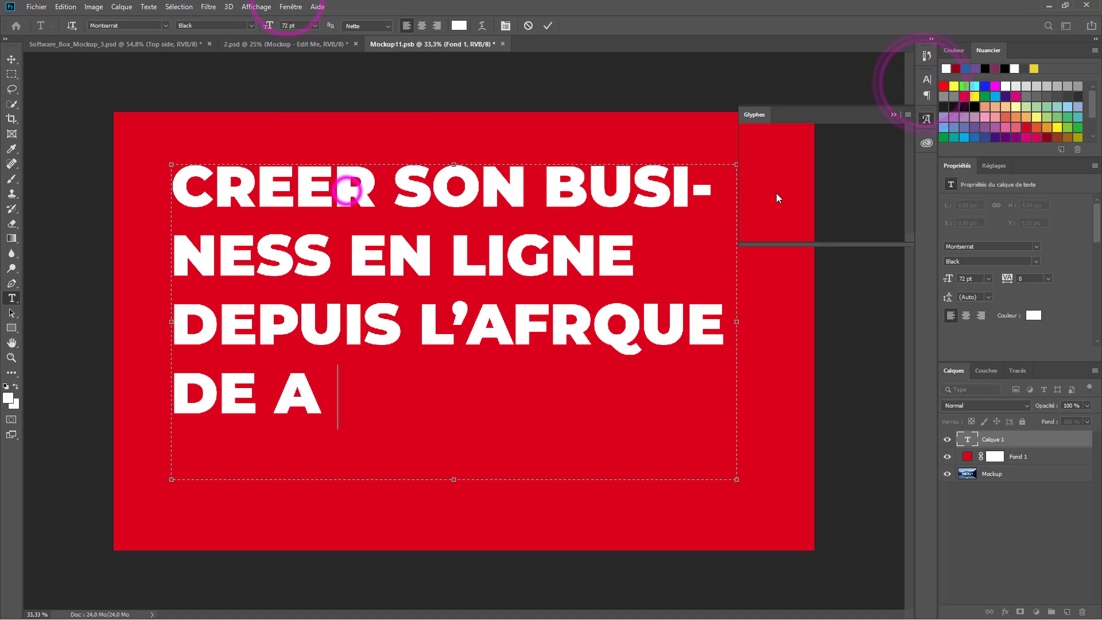
pyautogui.doubleClick(831, 181)
pyautogui.write('Z')
pyautogui.click(548, 25)
pyautogui.click(893, 114)
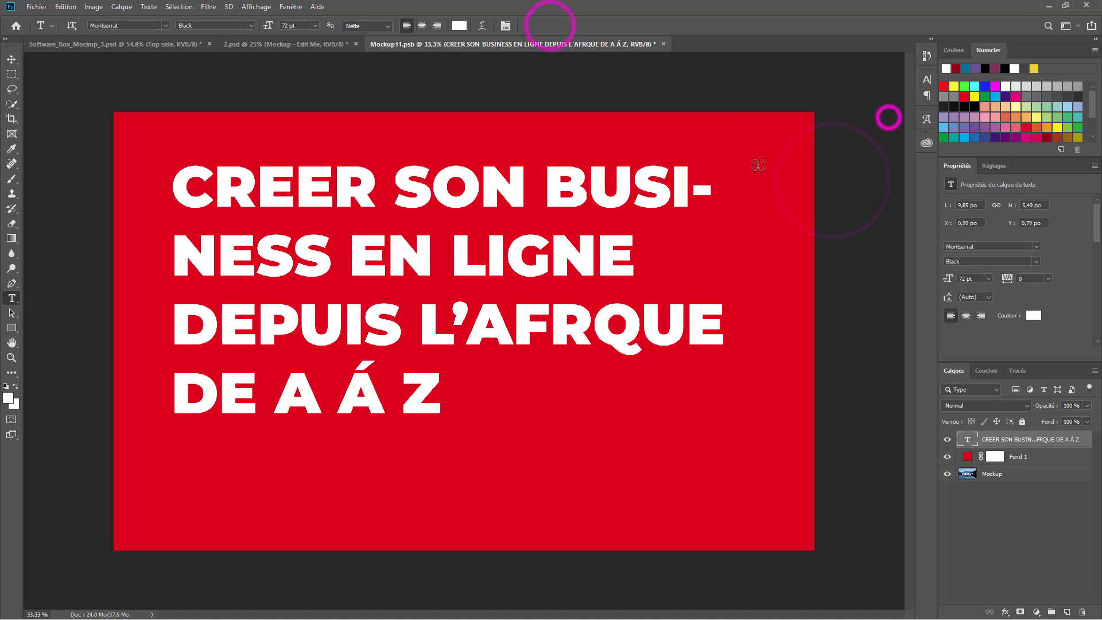
# - Enlarge the title with Free Transform to about 87.43 pt and nudge it left
pyautogui.click(11, 58)
pyautogui.hotkey('ctrl', 't')
pyautogui.moveTo(738, 479); pyautogui.dragTo(781, 503)
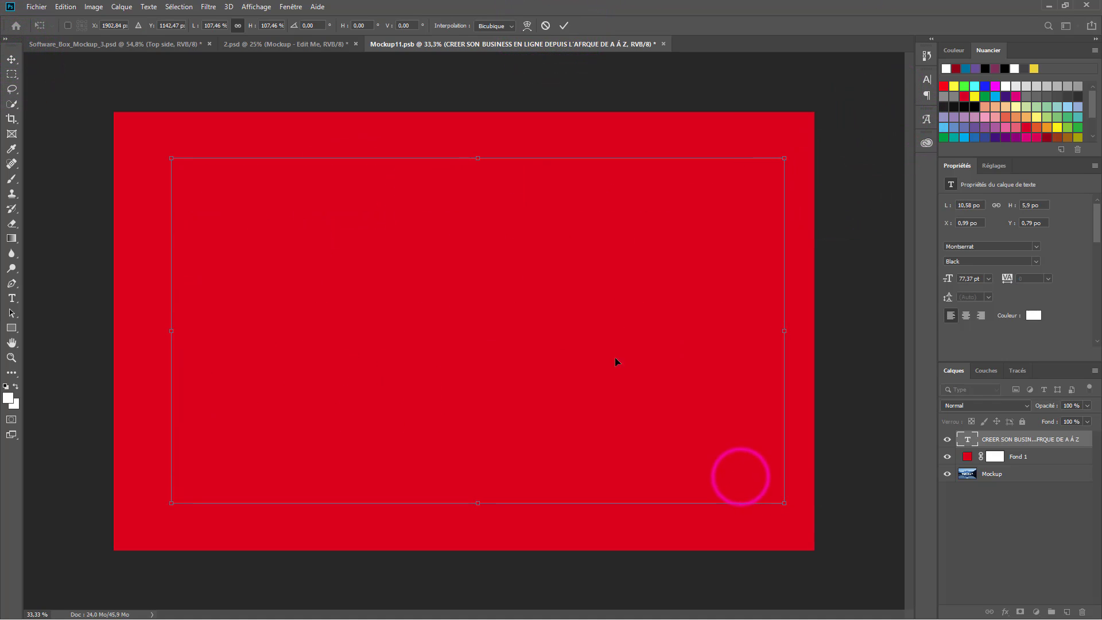
pyautogui.click(565, 25)
pyautogui.click(949, 437)
pyautogui.click(950, 438)
pyautogui.hotkey('ctrl', 't')
pyautogui.moveTo(171, 158); pyautogui.dragTo(120, 132)
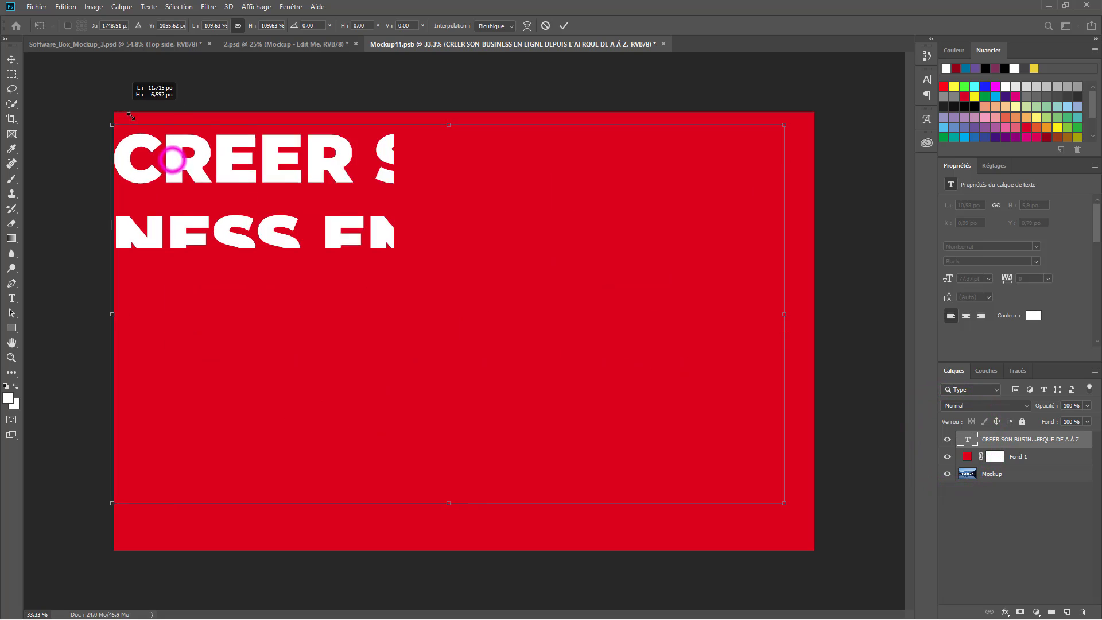
pyautogui.moveTo(601, 404); pyautogui.dragTo(598, 403)
pyautogui.press('Return')
# - Break the title onto a new line before BUSINESS
pyautogui.doubleClick(951, 437)
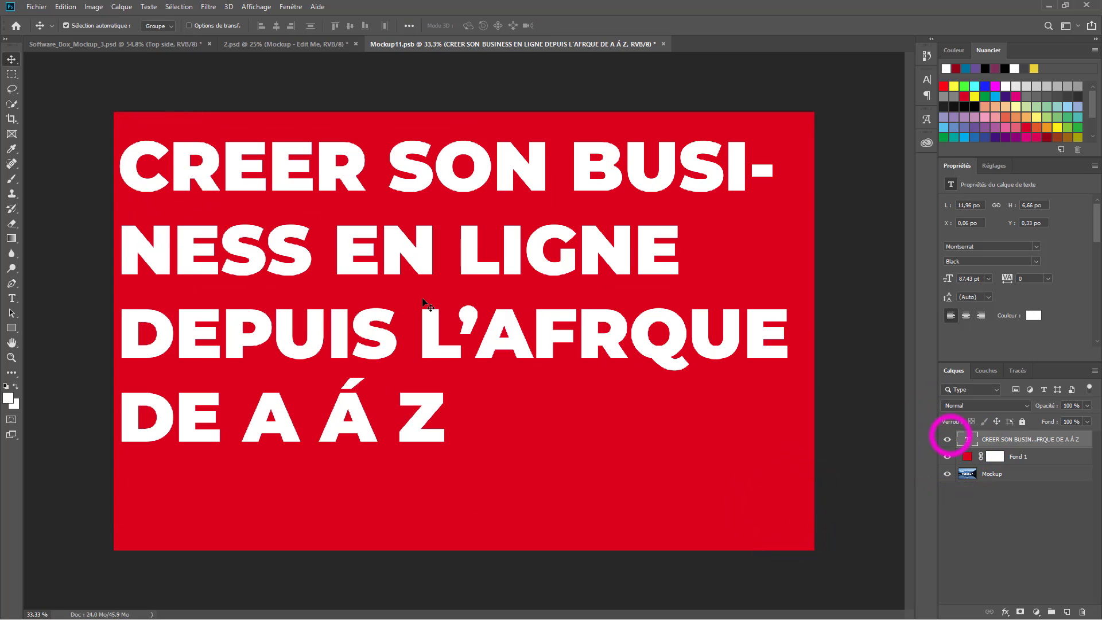
pyautogui.press('t')
pyautogui.click(575, 183)
pyautogui.press('Return')
pyautogui.press('BackSpace')
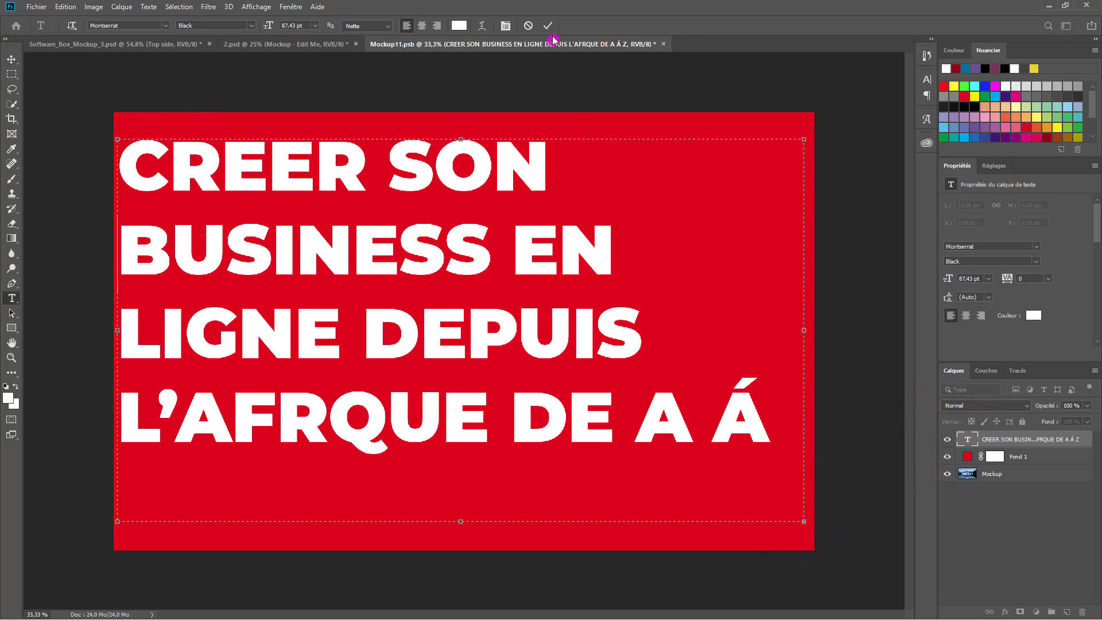
pyautogui.click(547, 26)
pyautogui.press('v')
pyautogui.click(995, 457)
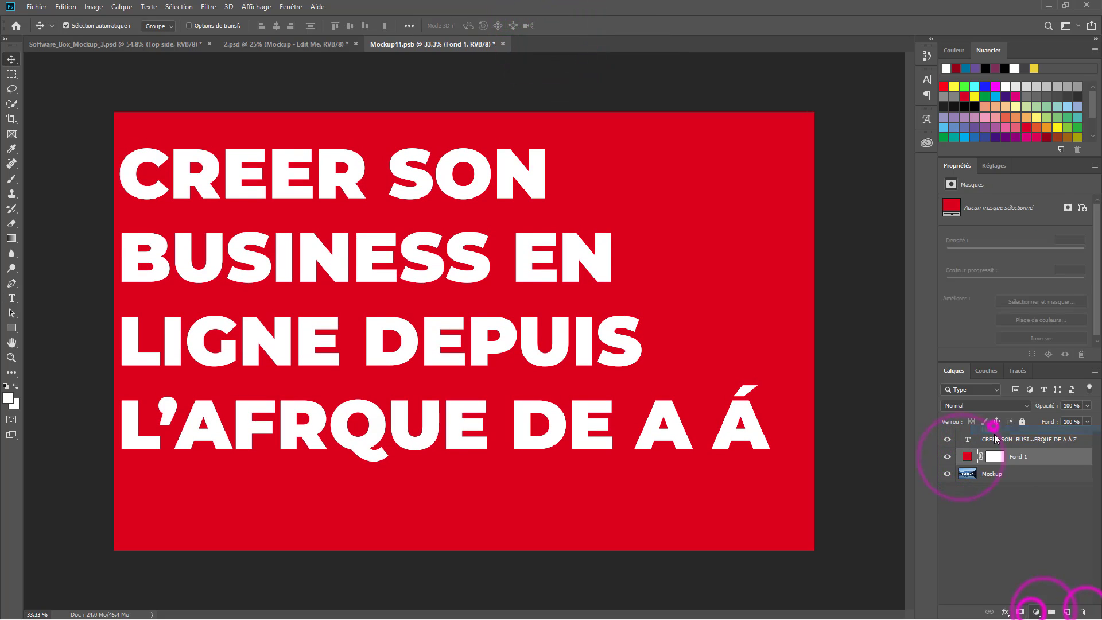
# - Add a reversed radial gradient fill layer using the blue-red-yellow preset
pyautogui.click(1036, 611)
pyautogui.click(975, 421)
pyautogui.click(526, 167)
pyautogui.click(790, 172)
pyautogui.click(918, 159)
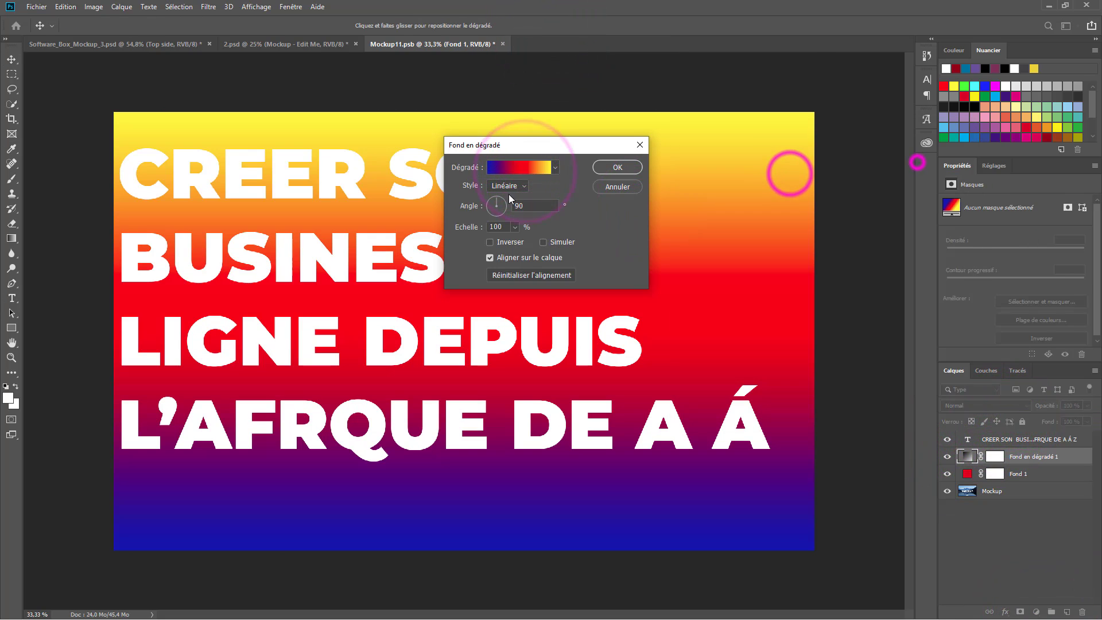
pyautogui.click(506, 186)
pyautogui.click(503, 206)
pyautogui.click(492, 244)
# - Increase the gradient scale, move its centre to the upper right, and close Mockup11
pyautogui.moveTo(474, 226); pyautogui.dragTo(502, 229)
pyautogui.click(491, 242)
pyautogui.click(490, 242)
pyautogui.moveTo(408, 337); pyautogui.dragTo(762, 136)
pyautogui.click(634, 167)
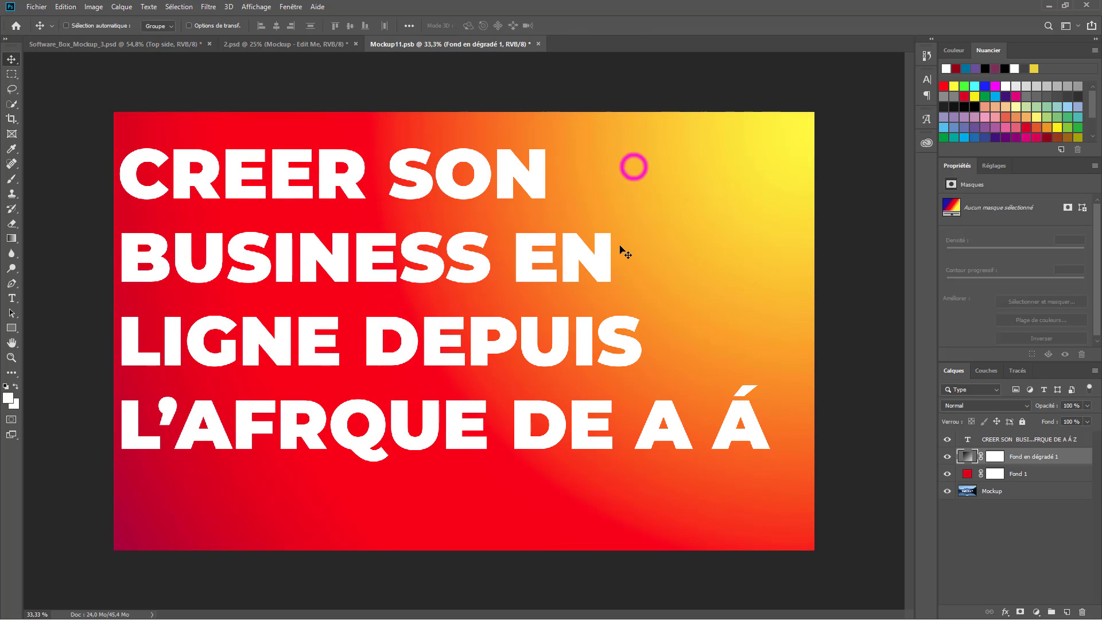
pyautogui.click(536, 45)
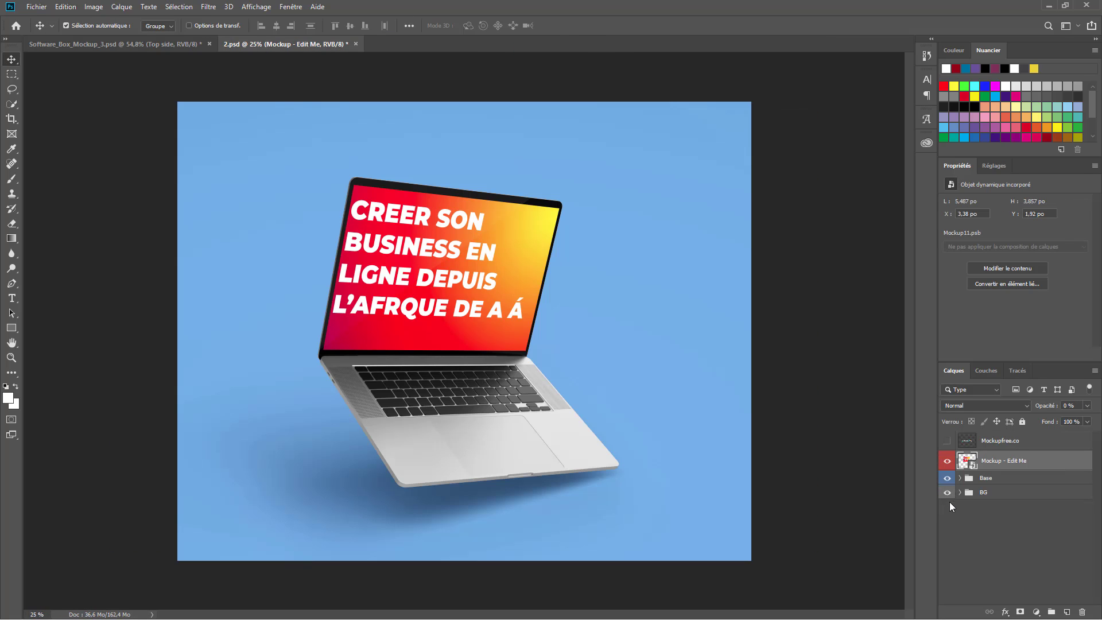
# - Hide the laptop mockup's BG layer for transparency, then return to Software_Box_Mockup_3.psd
pyautogui.click(947, 492)
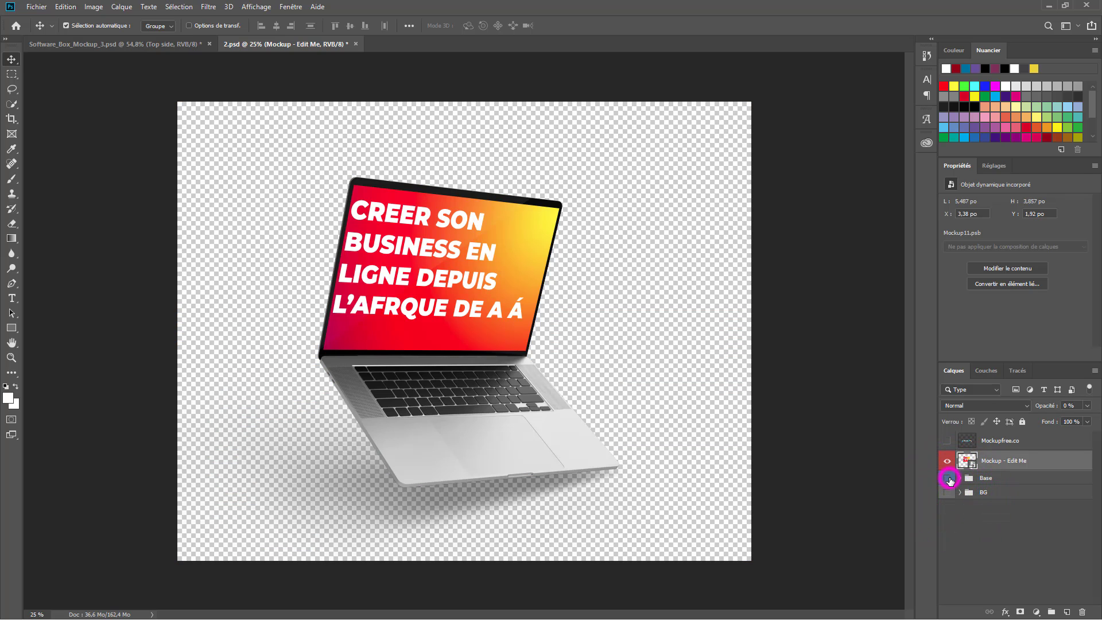
pyautogui.click(947, 478)
pyautogui.click(947, 481)
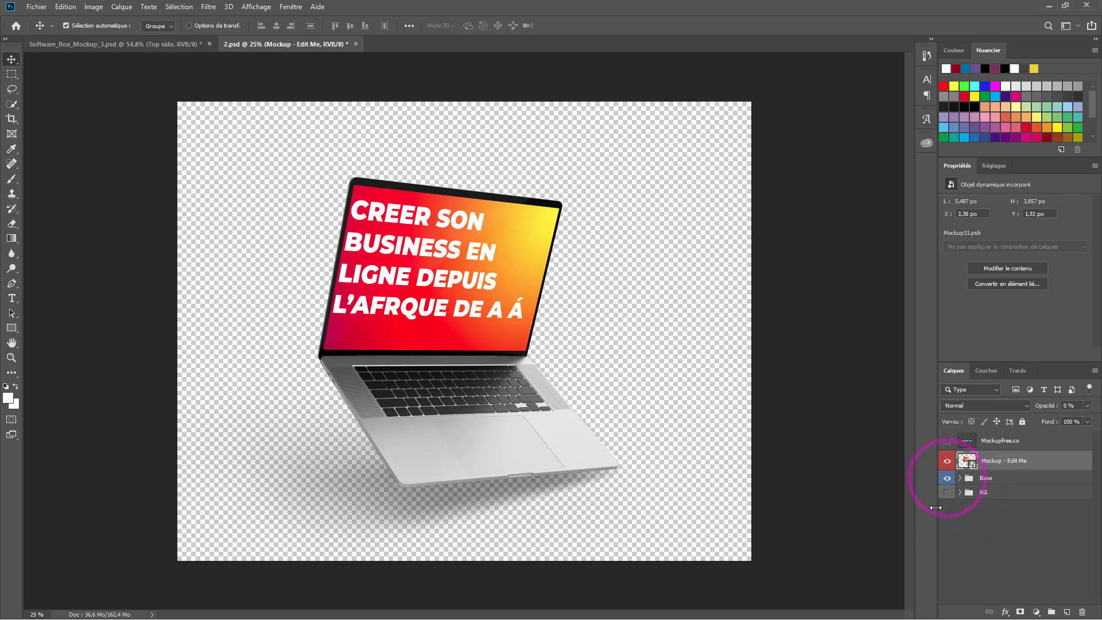
pyautogui.click(176, 45)
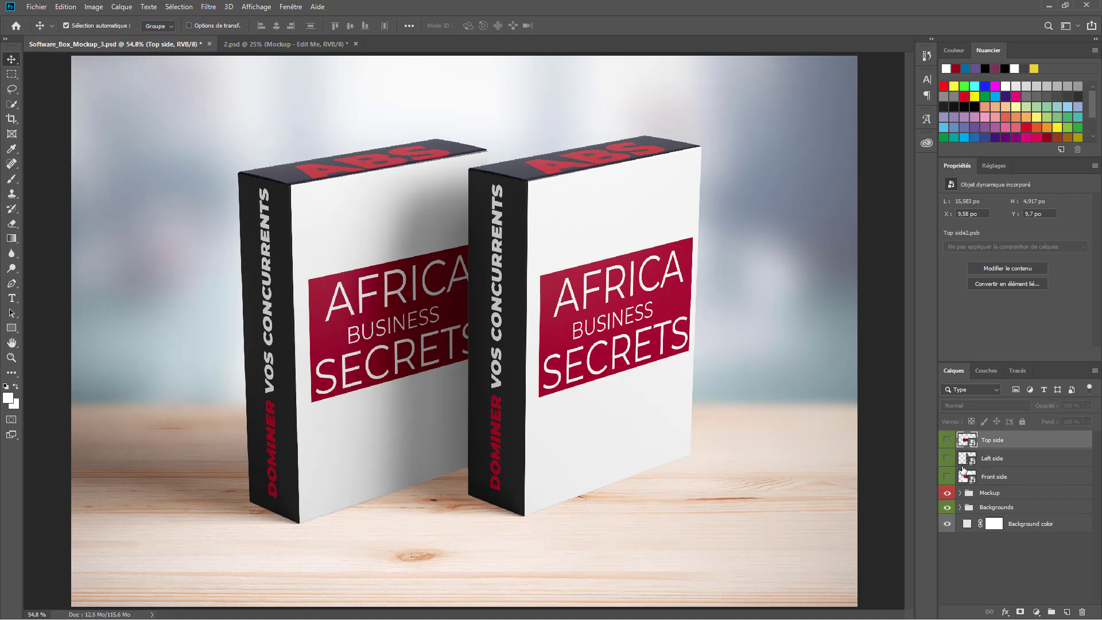
# - Hide the wooden-table backdrop and drag the boxes group into the 2.psd laptop document
pyautogui.click(948, 507)
pyautogui.click(947, 524)
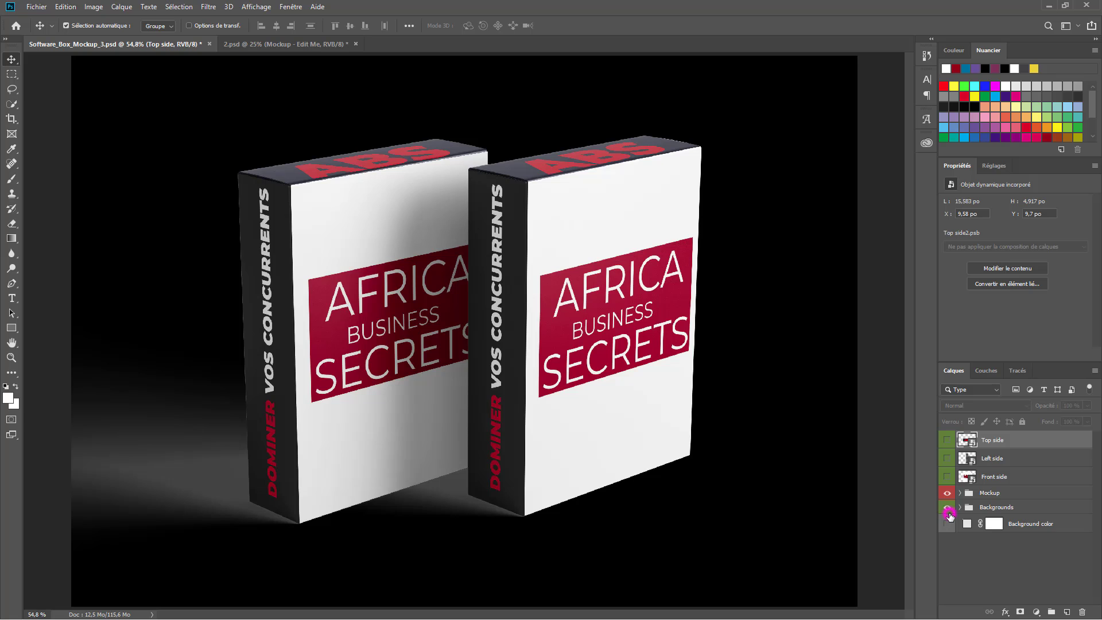
pyautogui.click(948, 508)
pyautogui.click(947, 508)
pyautogui.click(948, 523)
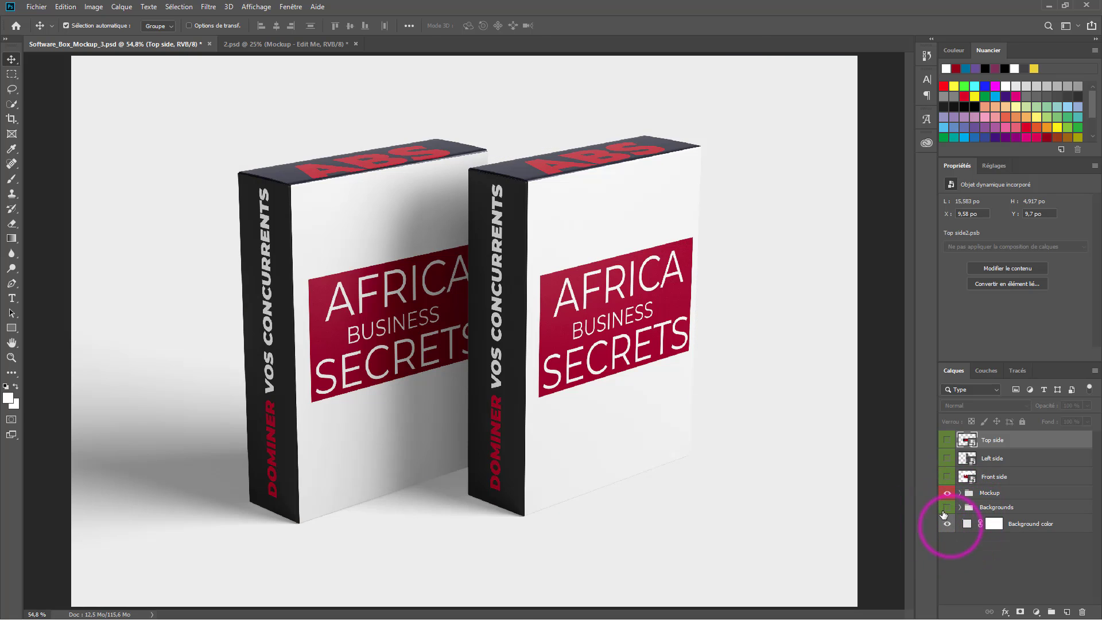
pyautogui.click(946, 508)
pyautogui.click(946, 507)
pyautogui.moveTo(466, 430); pyautogui.dragTo(597, 298)
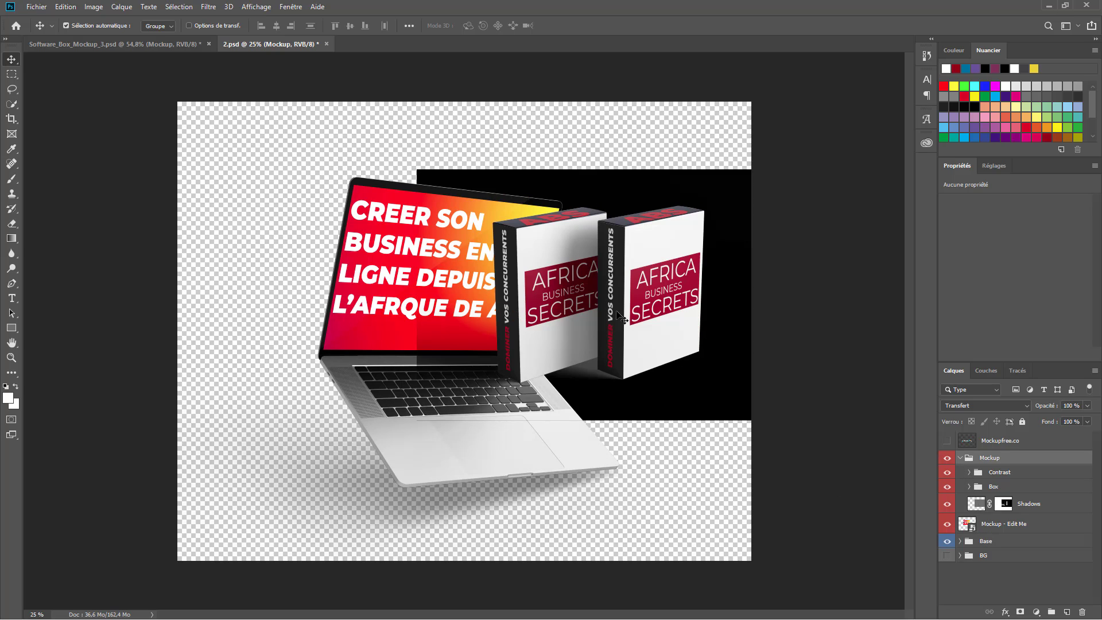
# - Place the boxes beside the laptop, then delete the pasted Mockup group, keeping its blend mode
pyautogui.moveTo(619, 314); pyautogui.dragTo(606, 350)
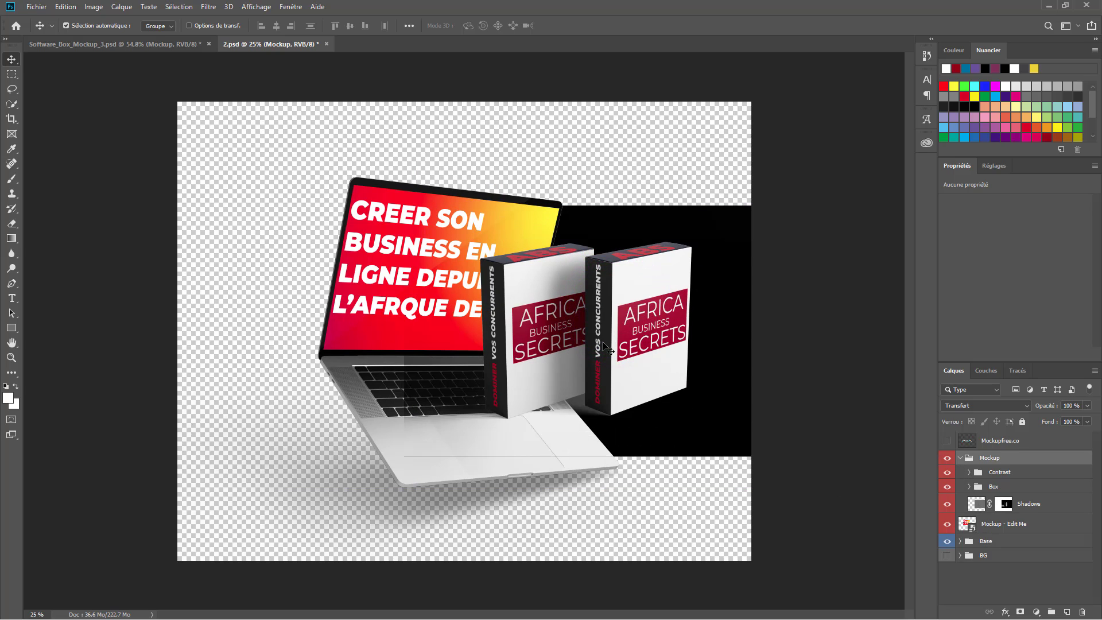
pyautogui.click(960, 458)
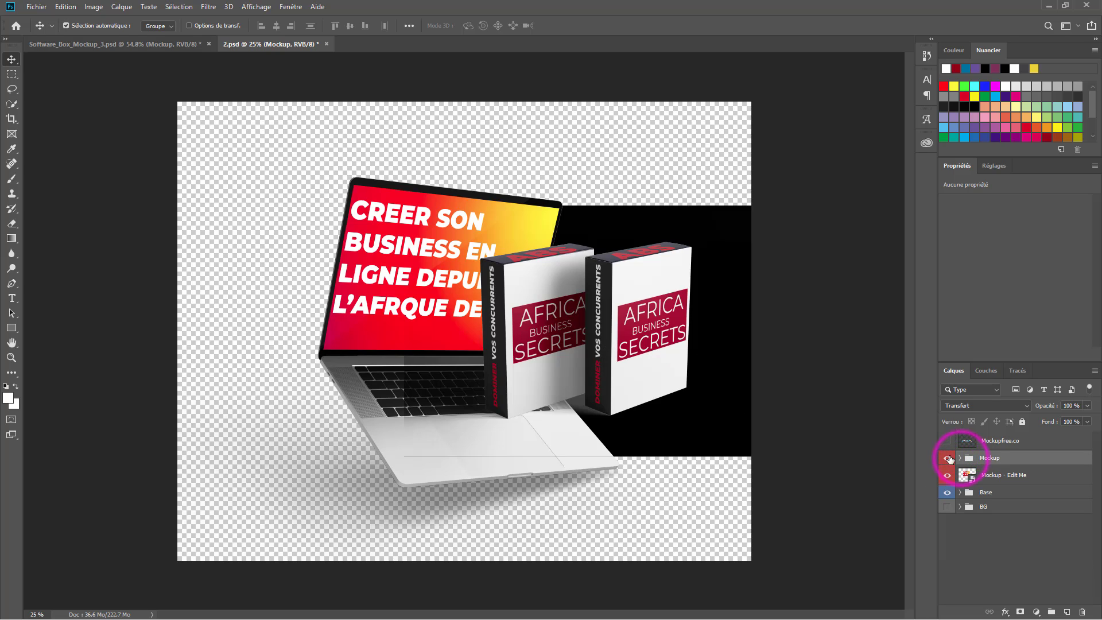
pyautogui.click(957, 406)
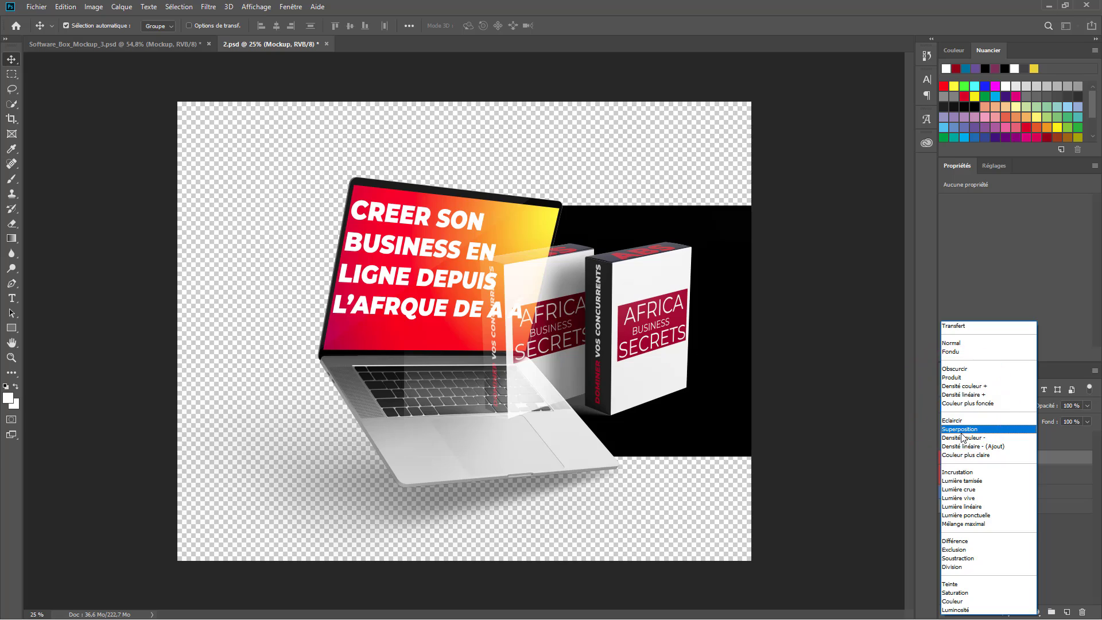
pyautogui.click(816, 438)
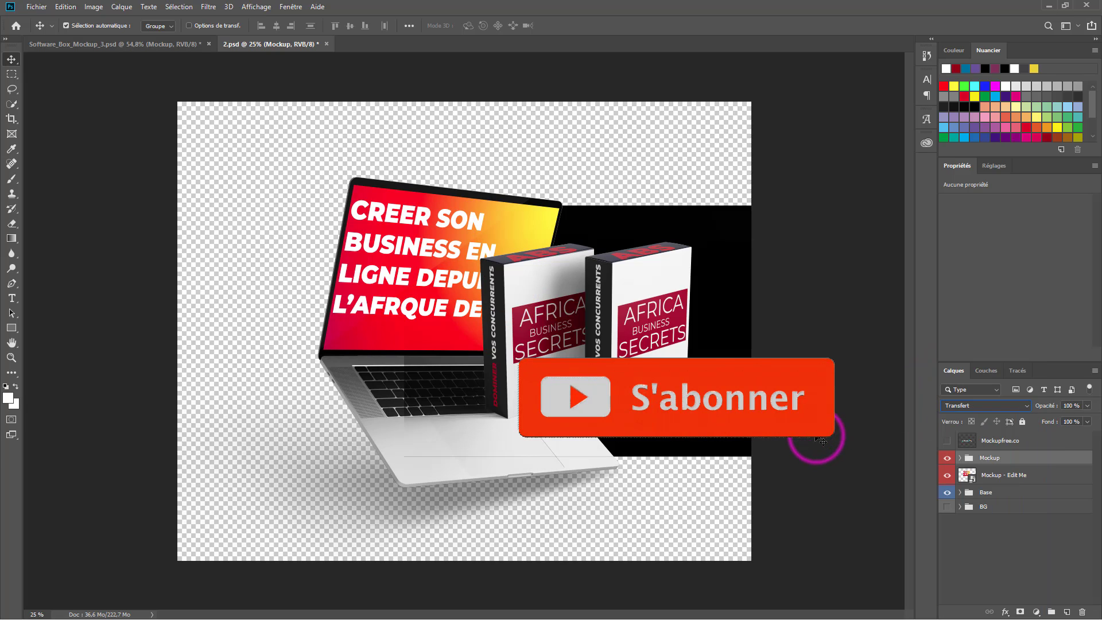
pyautogui.press('Delete')
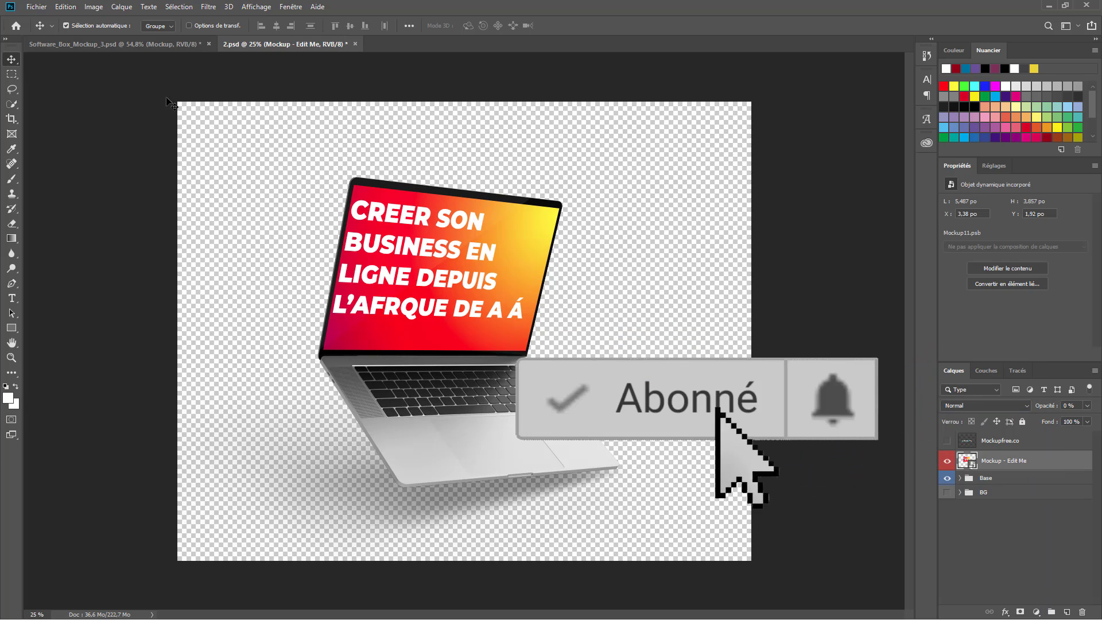
# - In Software_Box_Mockup_3.psd, hide the backdrop and background colour, then try and undo moving the boxes
pyautogui.click(120, 46)
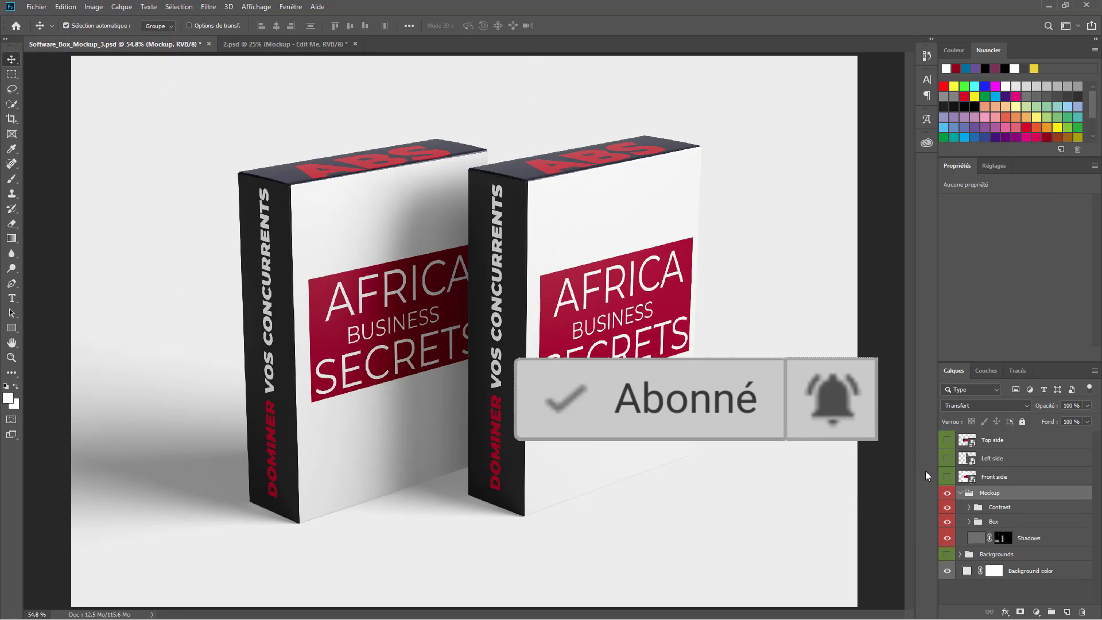
pyautogui.click(947, 556)
pyautogui.click(960, 495)
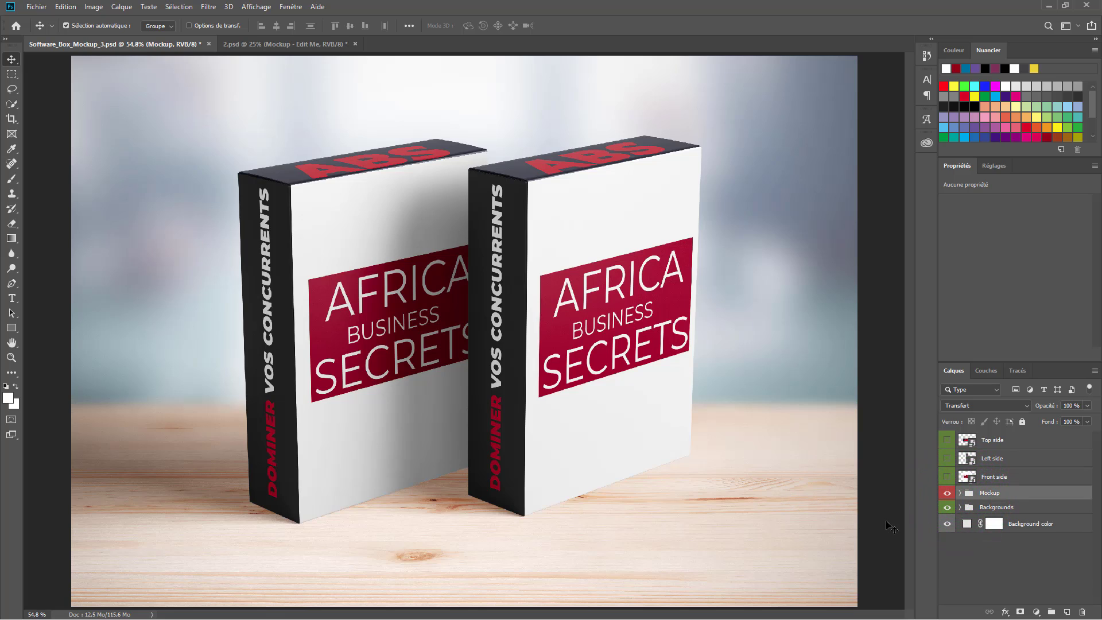
pyautogui.click(948, 526)
pyautogui.click(947, 507)
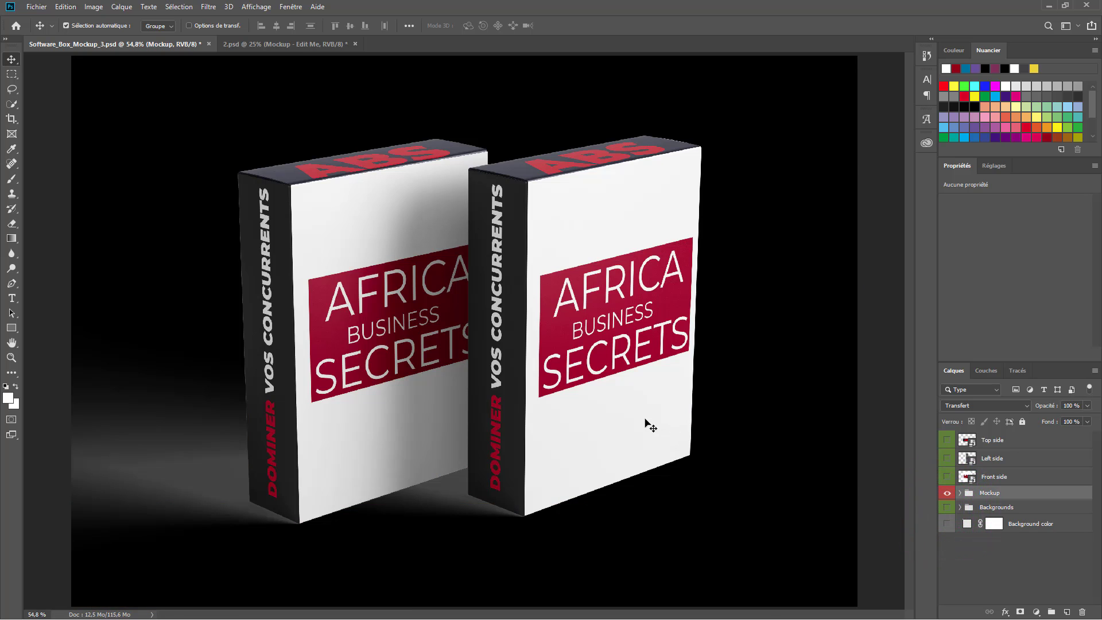
pyautogui.moveTo(646, 421); pyautogui.dragTo(601, 331)
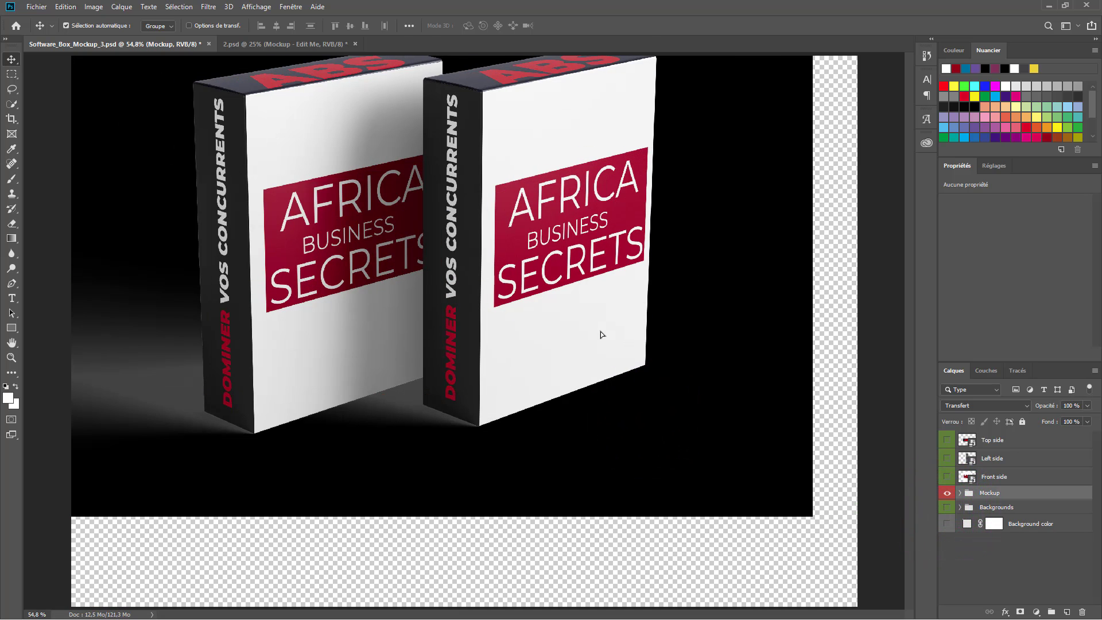
pyautogui.hotkey('ctrl', 'z')
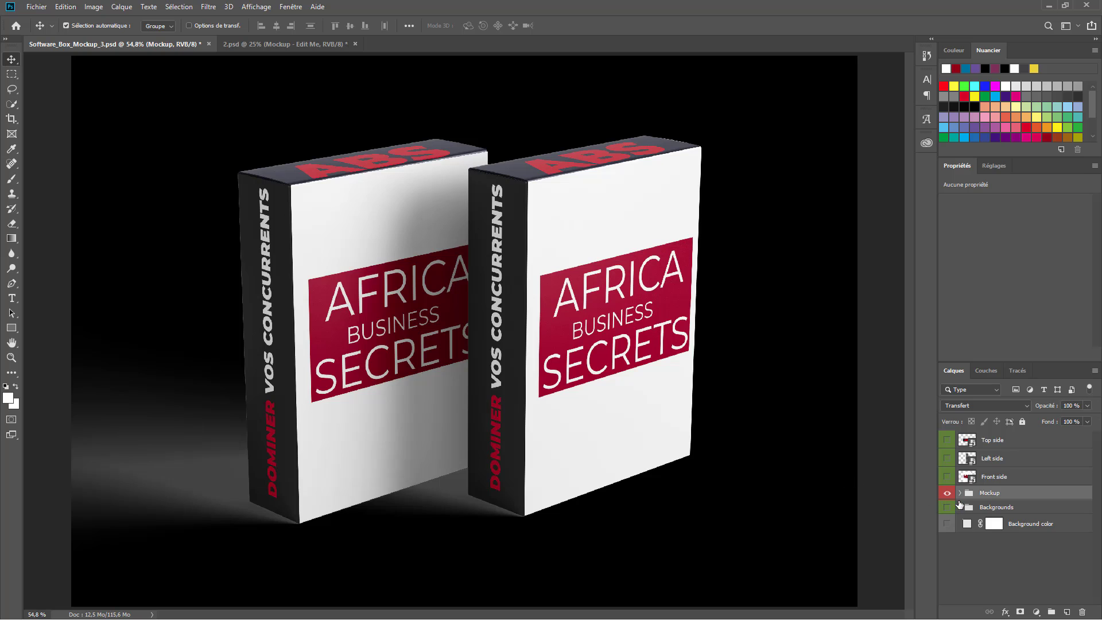
# - Hide the floor shadows under the boxes, then try and undo another move of the boxes
pyautogui.click(962, 492)
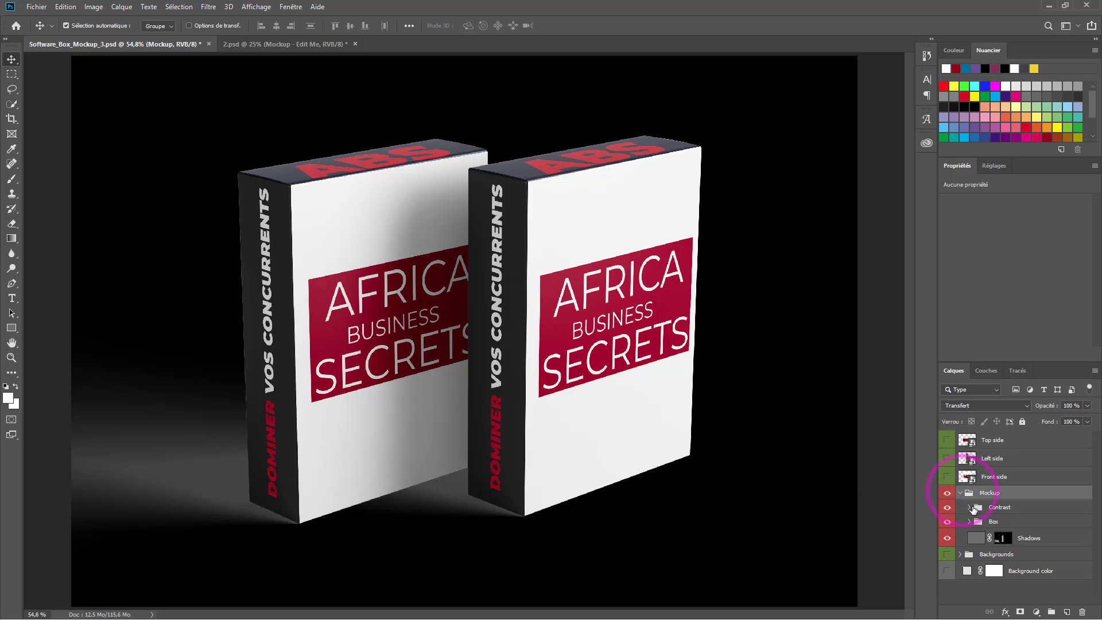
pyautogui.click(945, 539)
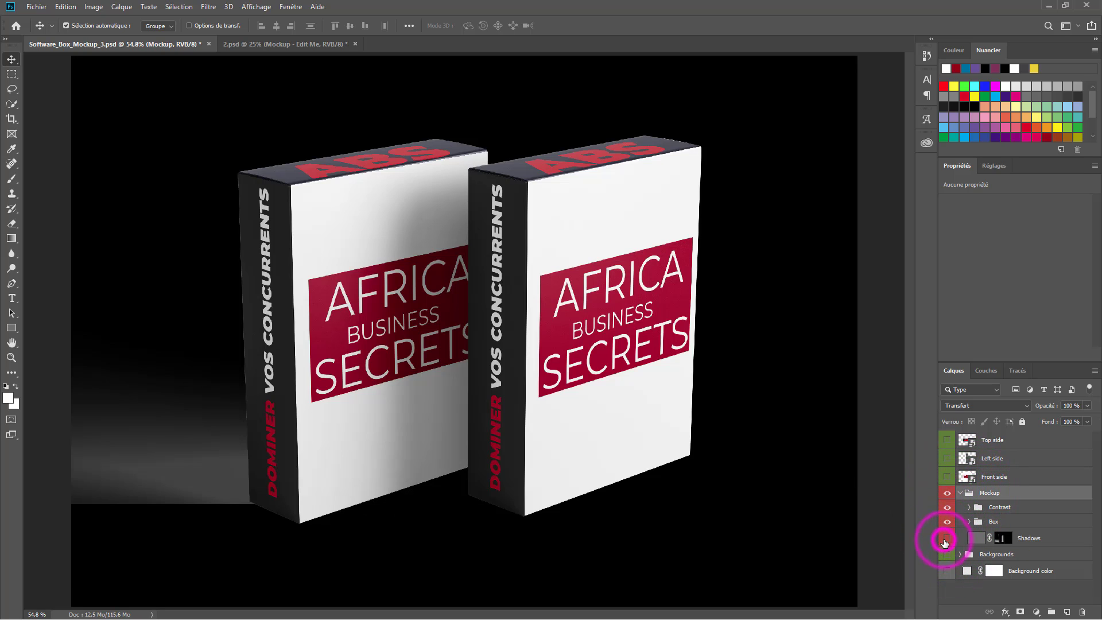
pyautogui.moveTo(591, 409); pyautogui.dragTo(671, 295)
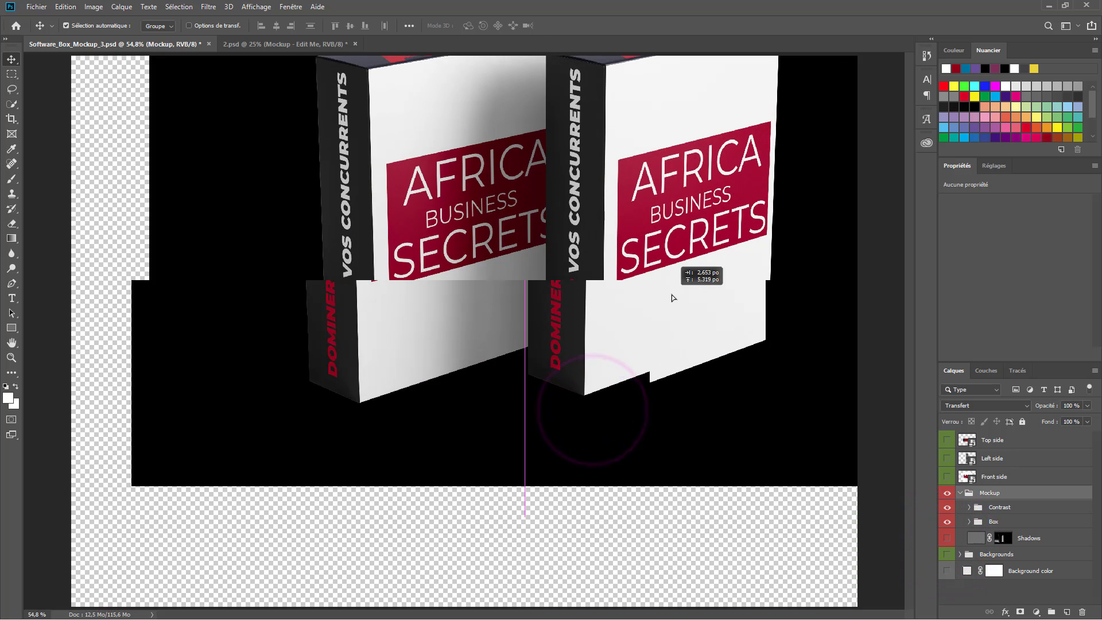
pyautogui.hotkey('ctrl', 'z')
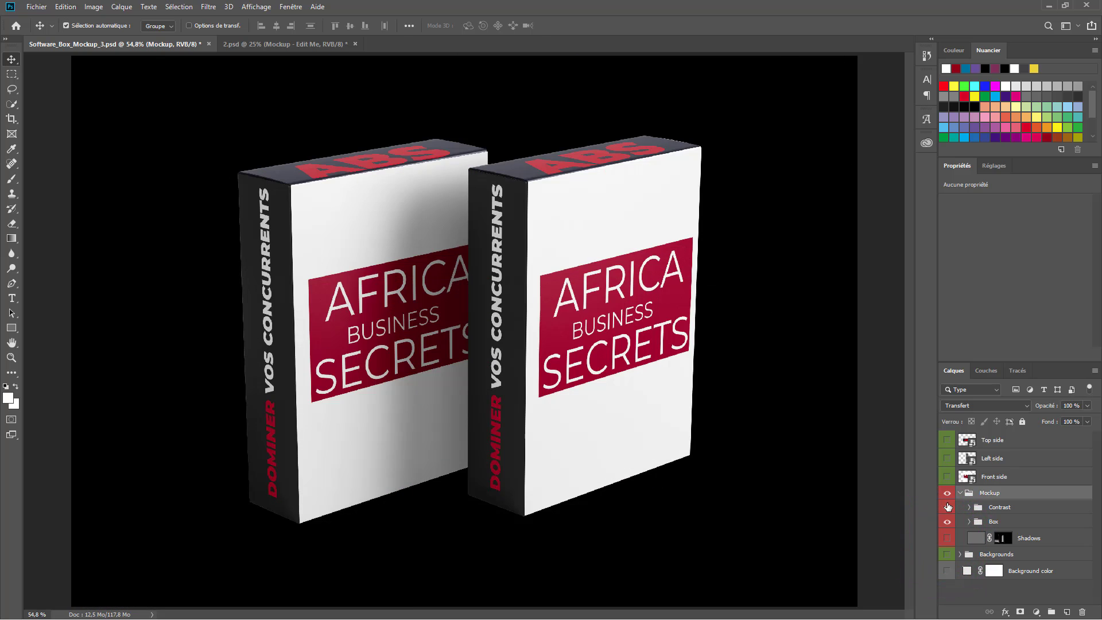
# - Turn the Shadows layer back on and show the light grey colour and wood-table backdrop
pyautogui.scroll(-5, 973, 534)
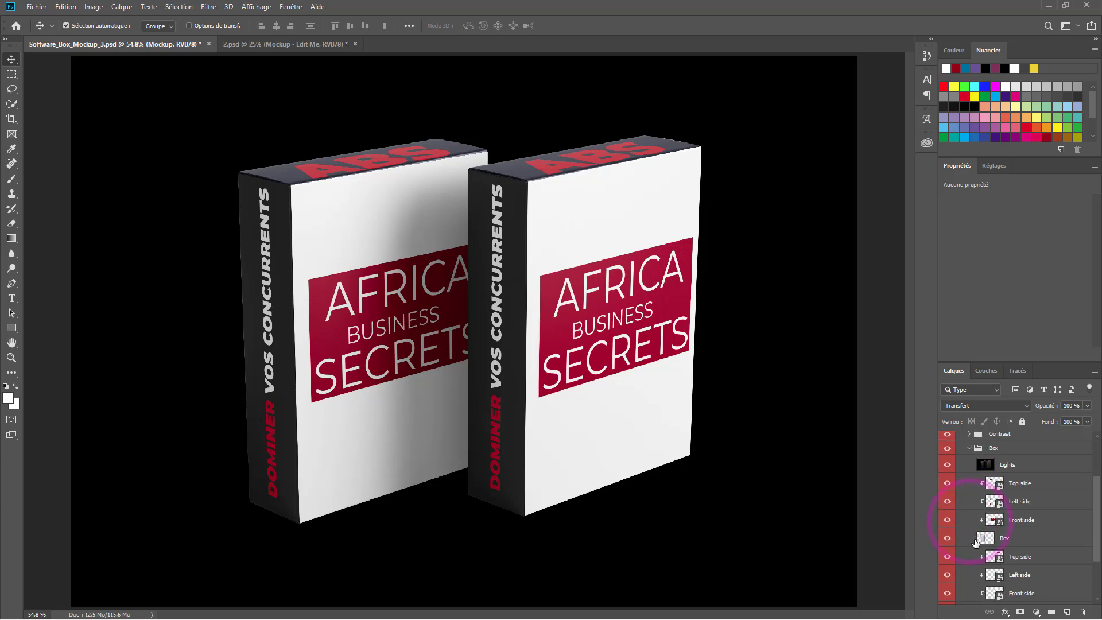
pyautogui.click(938, 562)
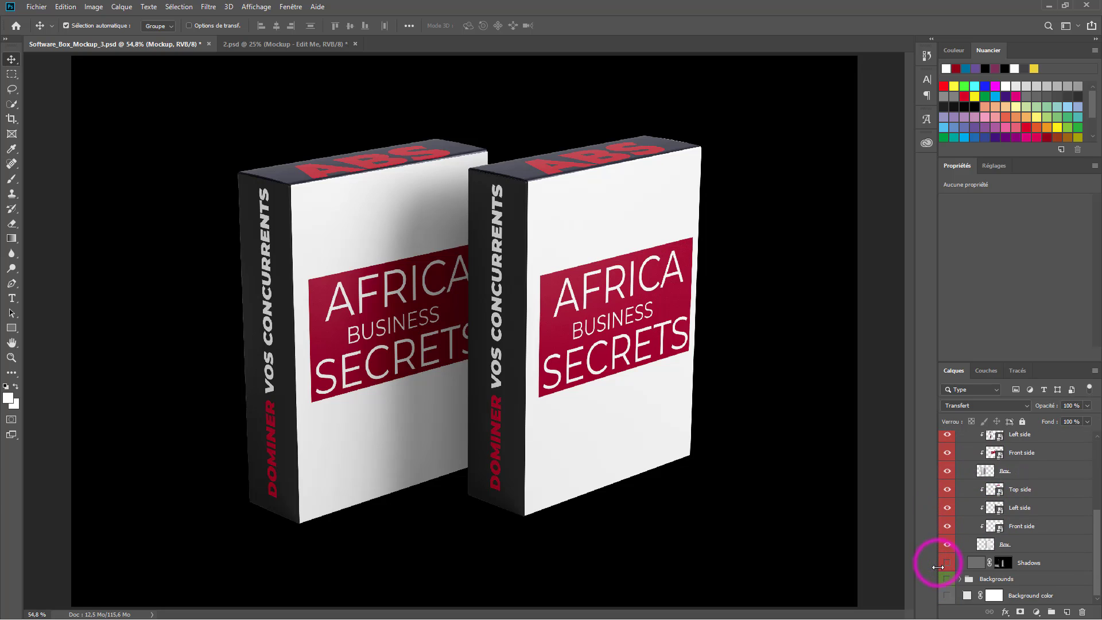
pyautogui.click(946, 562)
pyautogui.click(946, 562)
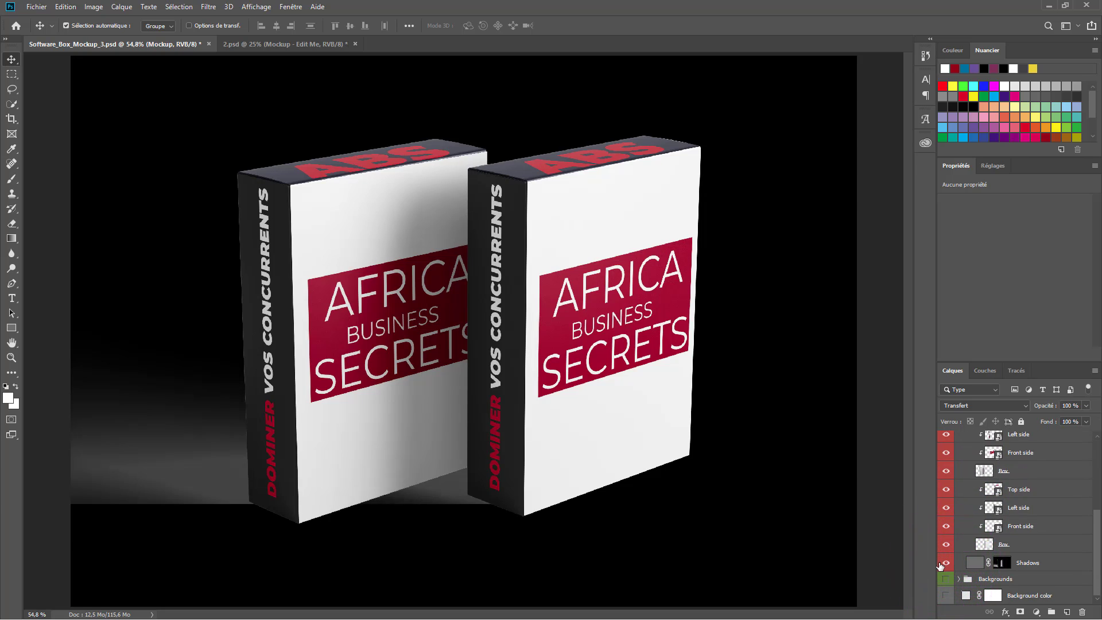
pyautogui.click(947, 579)
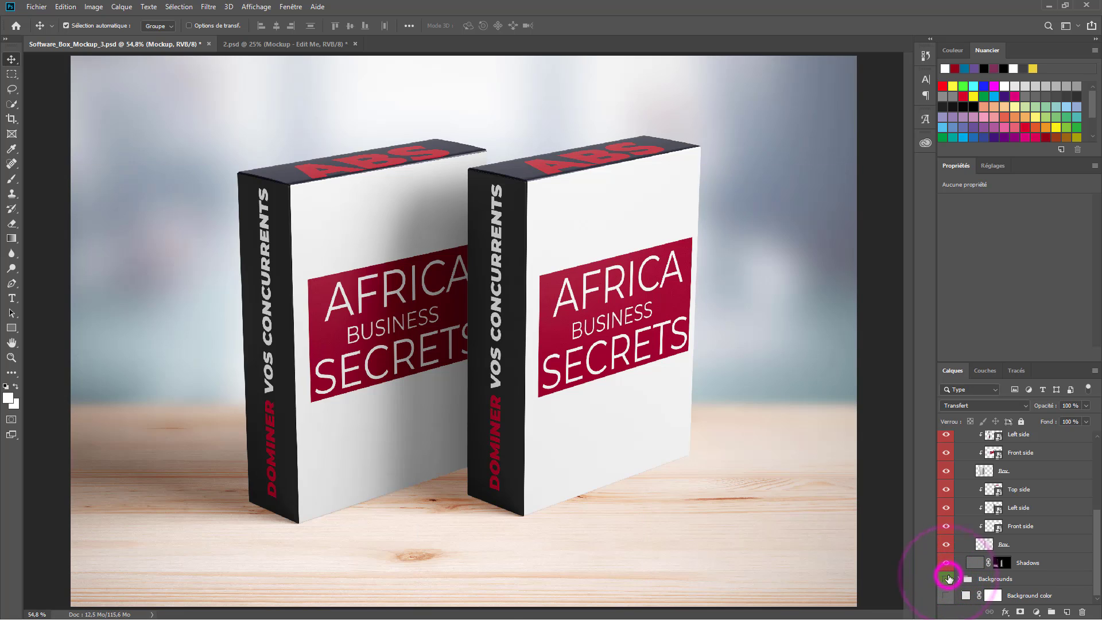
pyautogui.click(947, 579)
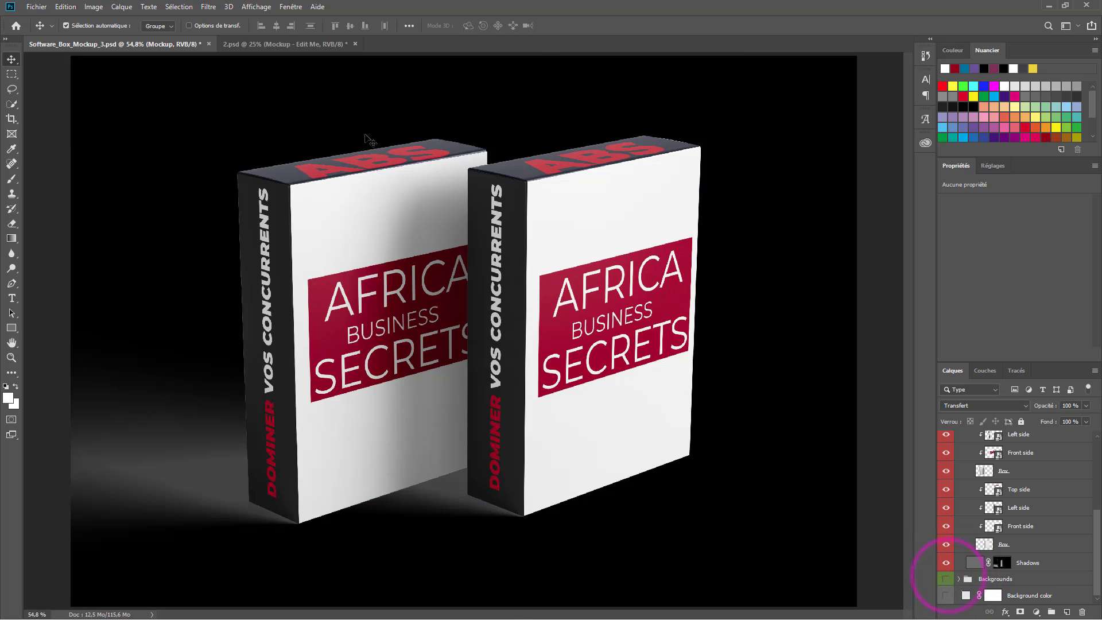
pyautogui.click(947, 595)
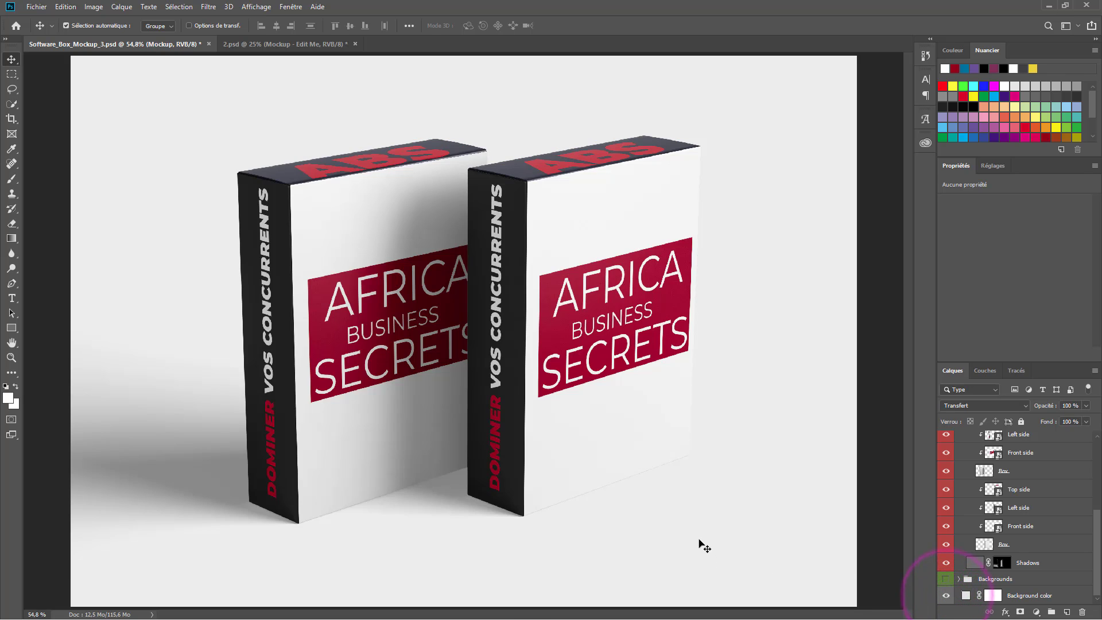
pyautogui.click(946, 579)
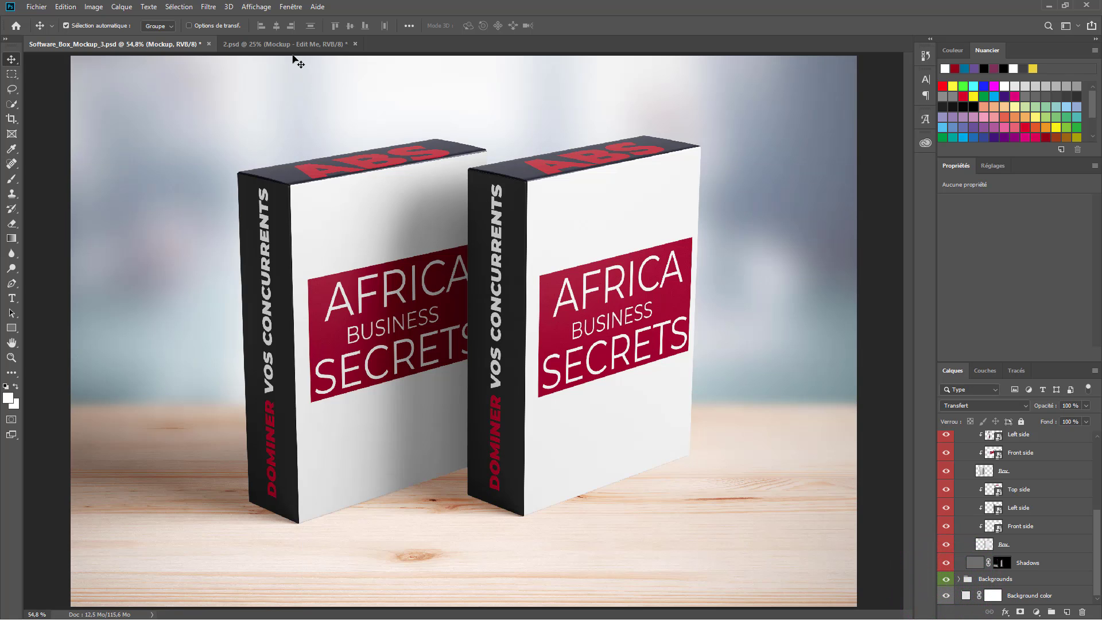
# - Drag the laptop from 2.psd into the box scene and move its Base group above Mockup
pyautogui.click(284, 44)
pyautogui.moveTo(515, 406); pyautogui.dragTo(317, 320)
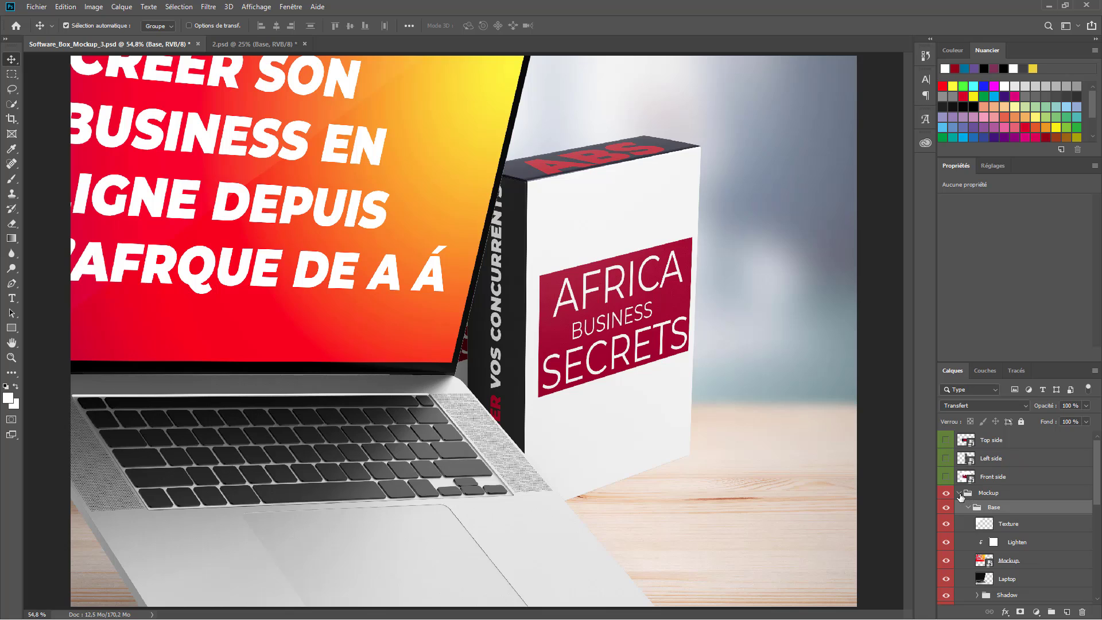
pyautogui.click(962, 494)
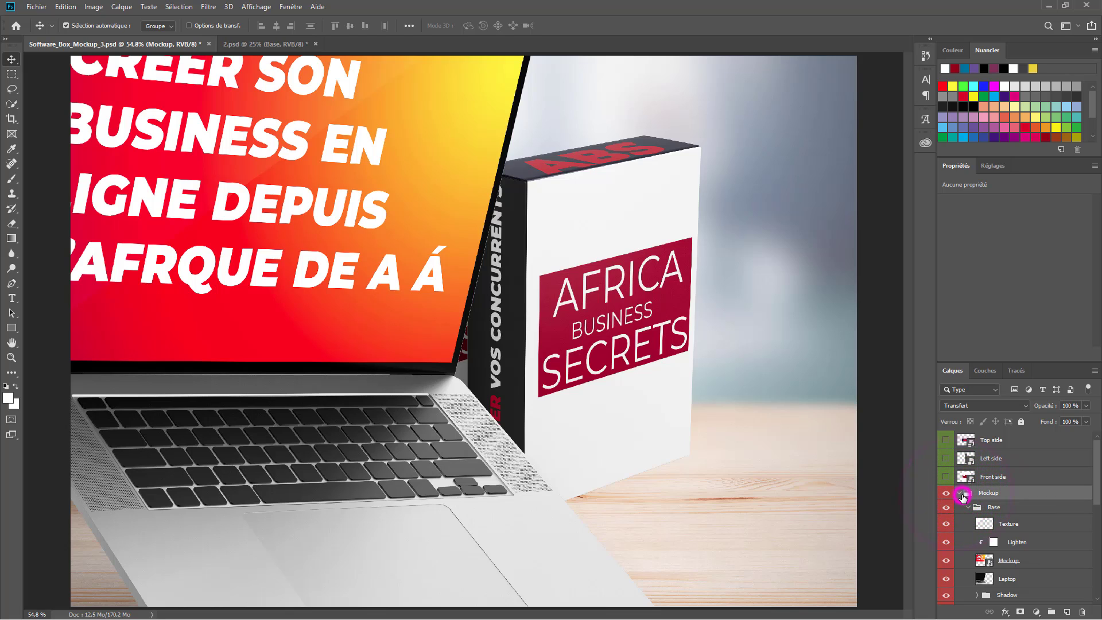
pyautogui.click(961, 494)
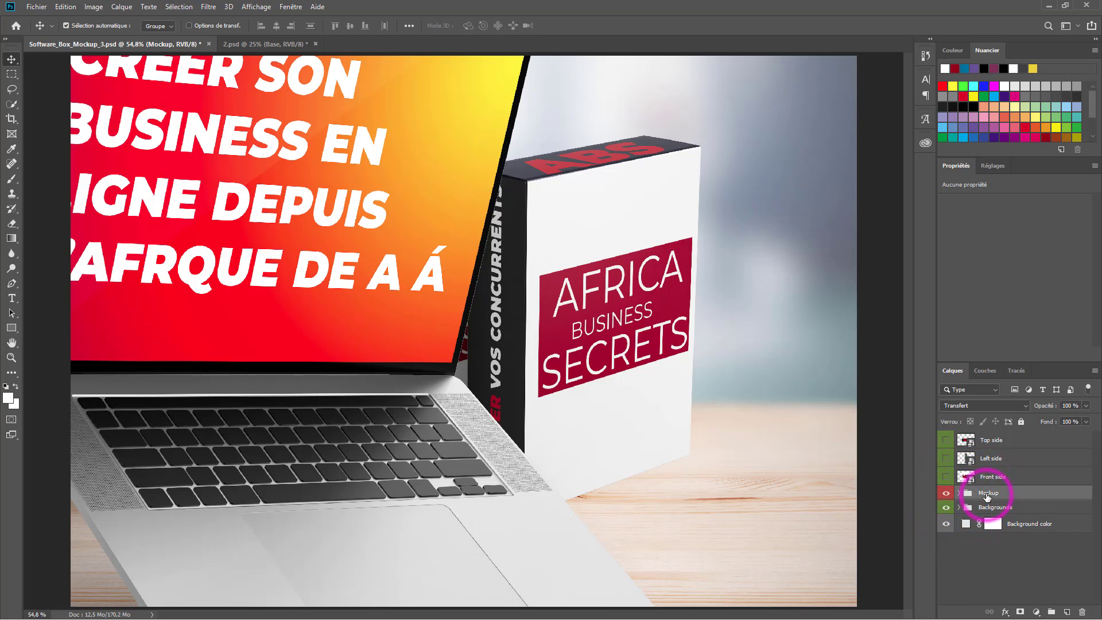
pyautogui.click(957, 494)
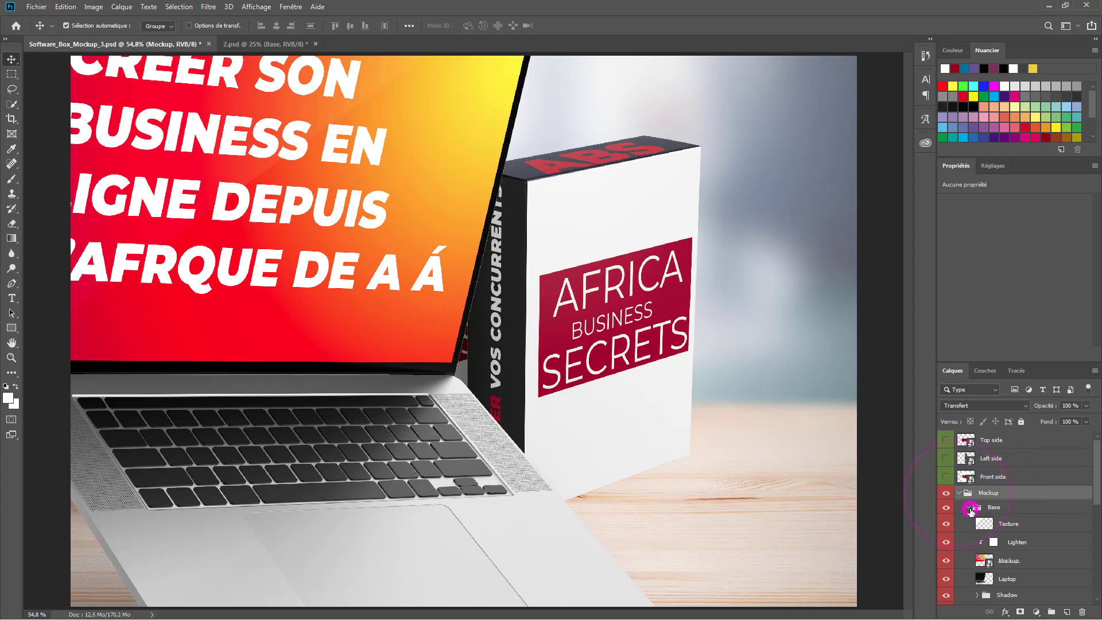
pyautogui.moveTo(994, 513); pyautogui.dragTo(984, 495)
pyautogui.click(959, 508)
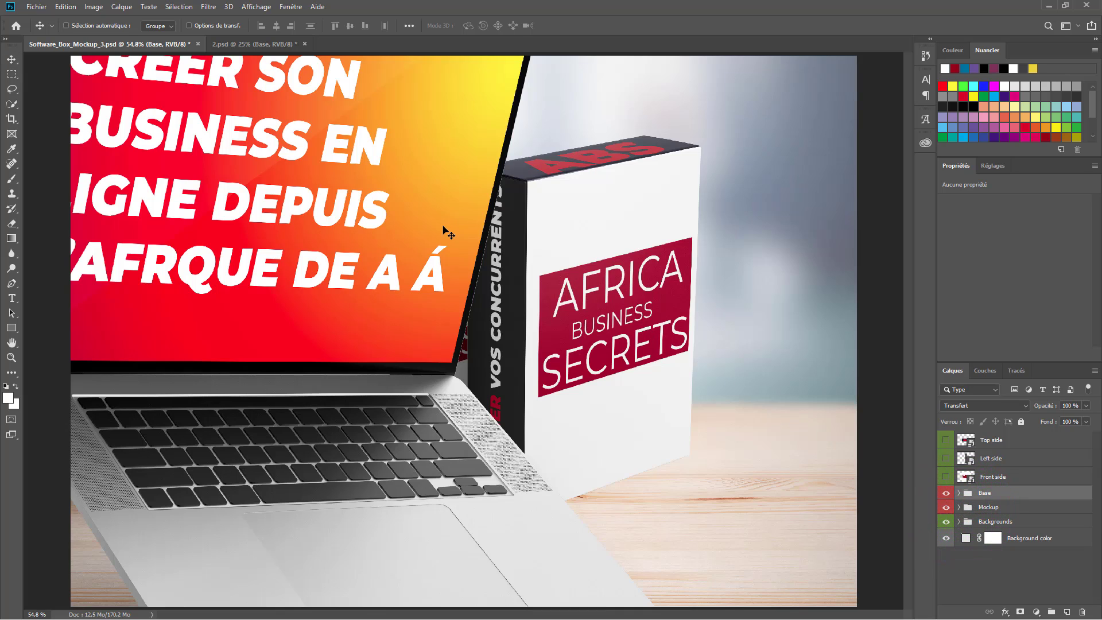
pyautogui.hotkey('ctrl', 't')
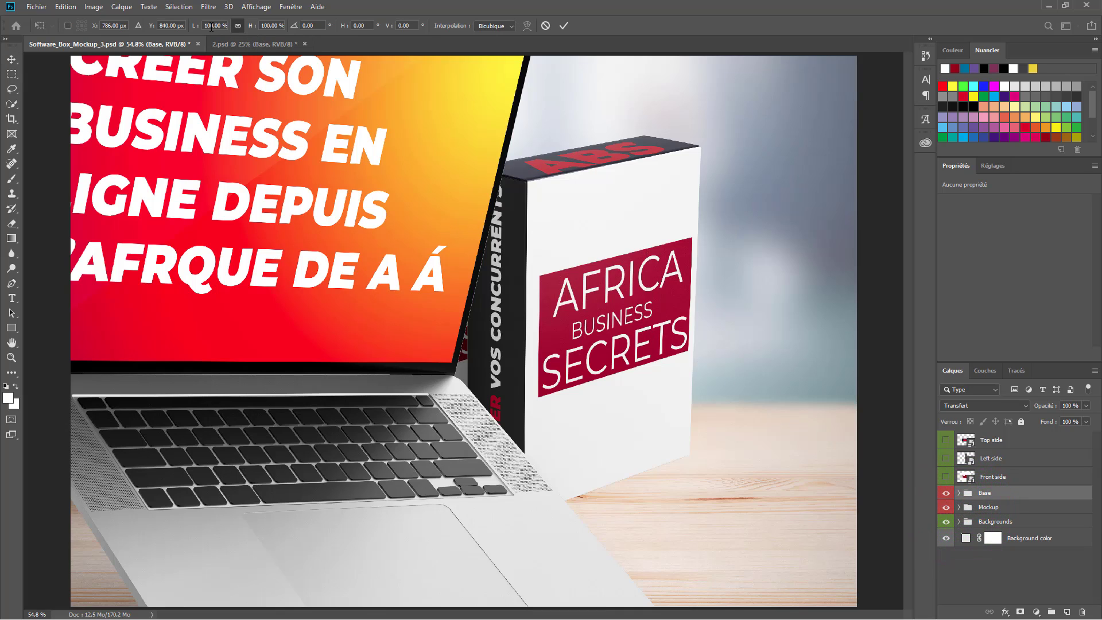
# - Scale the laptop group to 67% and place it at the left, overlapping the first box
pyautogui.moveTo(195, 27)
pyautogui.mouseDown()
pyautogui.moveTo(168, 27)
pyautogui.moveTo(211, 43)
pyautogui.moveTo(173, 23)
pyautogui.mouseUp()
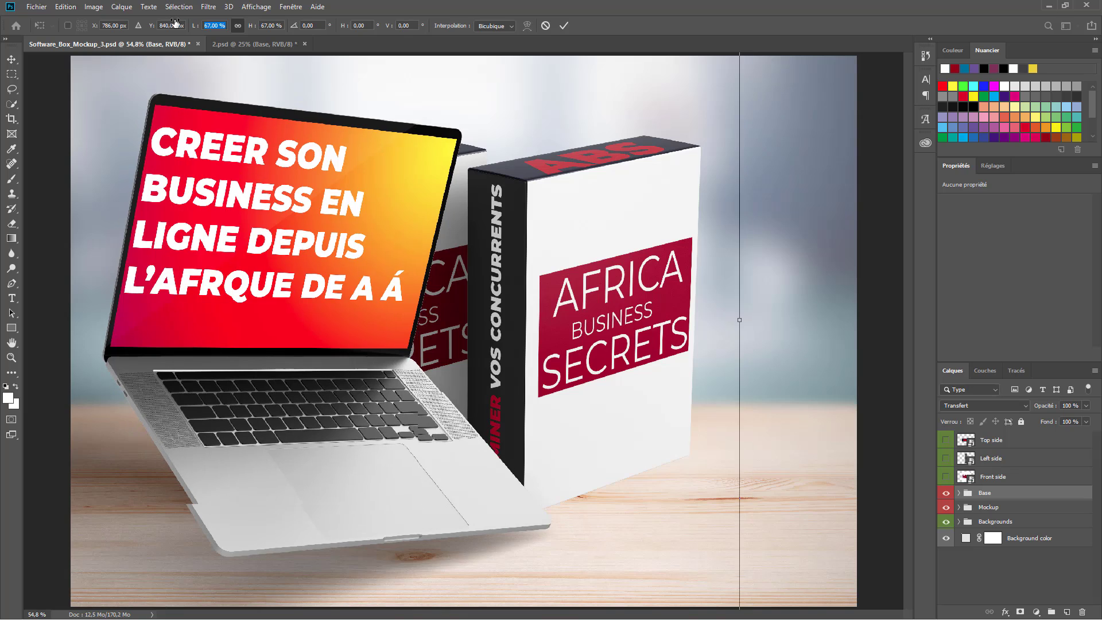
pyautogui.moveTo(338, 422)
pyautogui.mouseDown()
pyautogui.moveTo(310, 354)
pyautogui.moveTo(291, 357)
pyautogui.moveTo(312, 414)
pyautogui.moveTo(335, 427)
pyautogui.mouseUp()
pyautogui.click(563, 26)
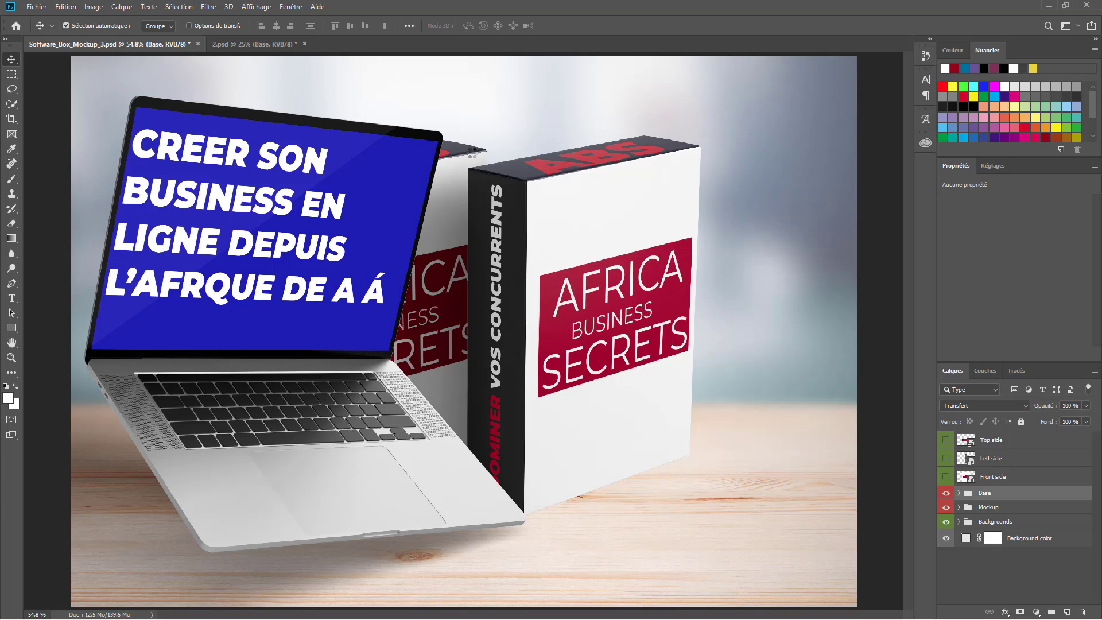
# - Look through the Fichier > Exportation options, then open Windows Task View
pyautogui.press('super+Tab')
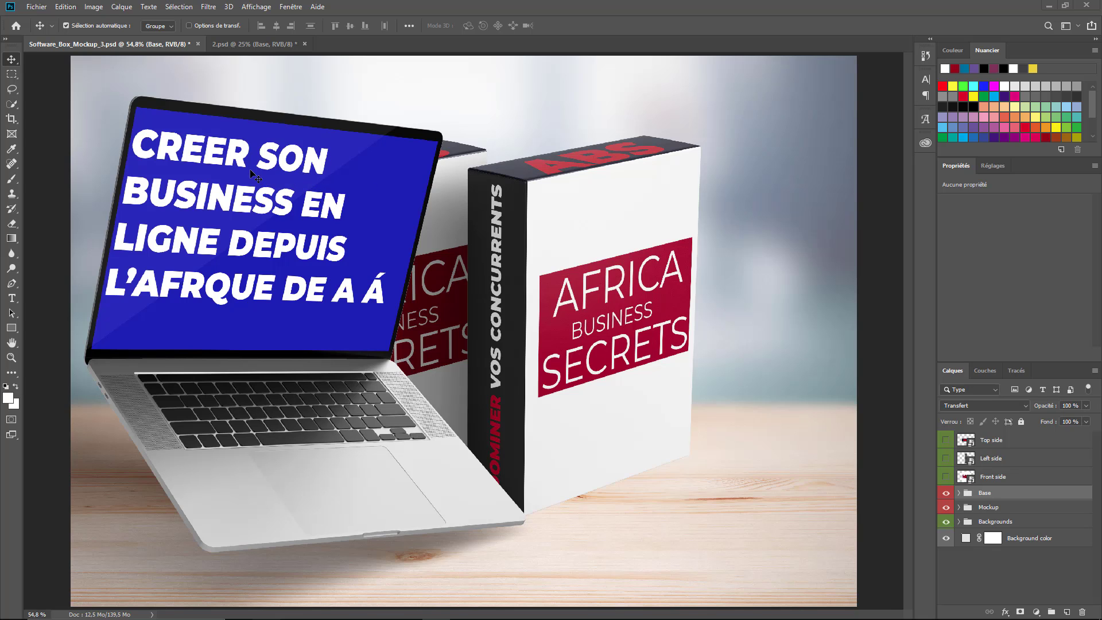
pyautogui.click(160, 181)
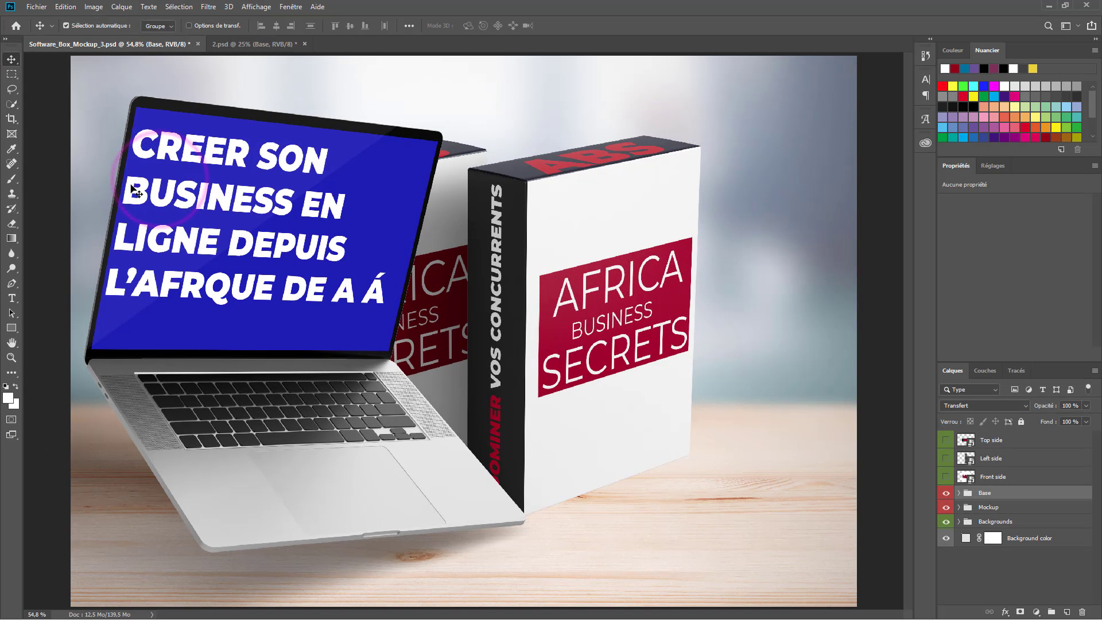
pyautogui.click(36, 6)
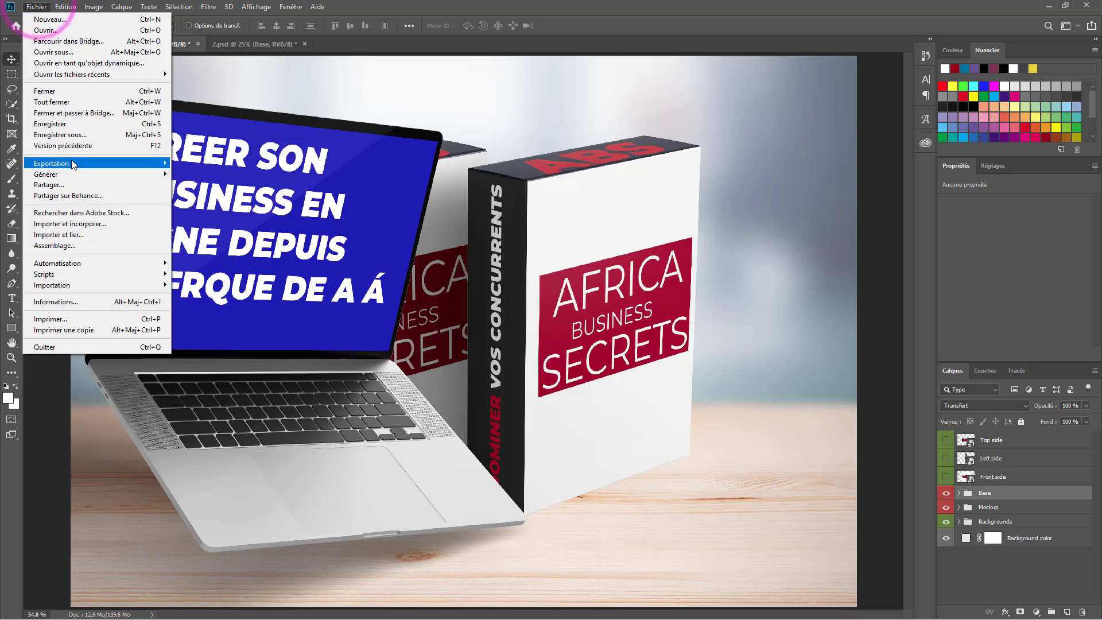
pyautogui.moveTo(72, 163)
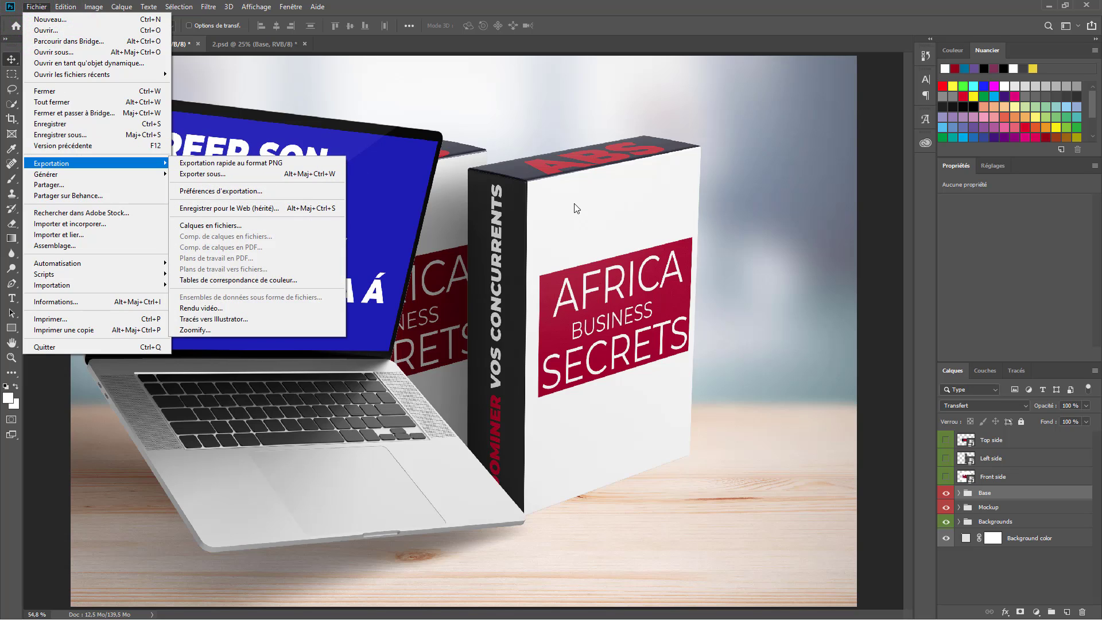
pyautogui.click(811, 1)
pyautogui.press('super+Tab')
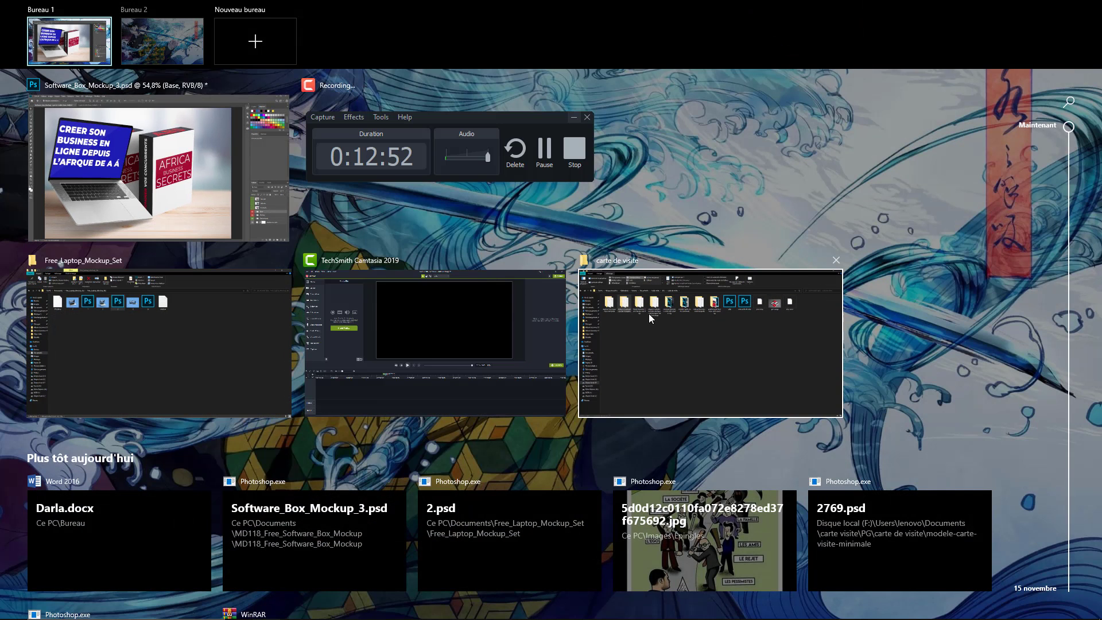
# - In File Explorer, browse Documents and the phone storage before reaching the Downloads folder
pyautogui.click(648, 314)
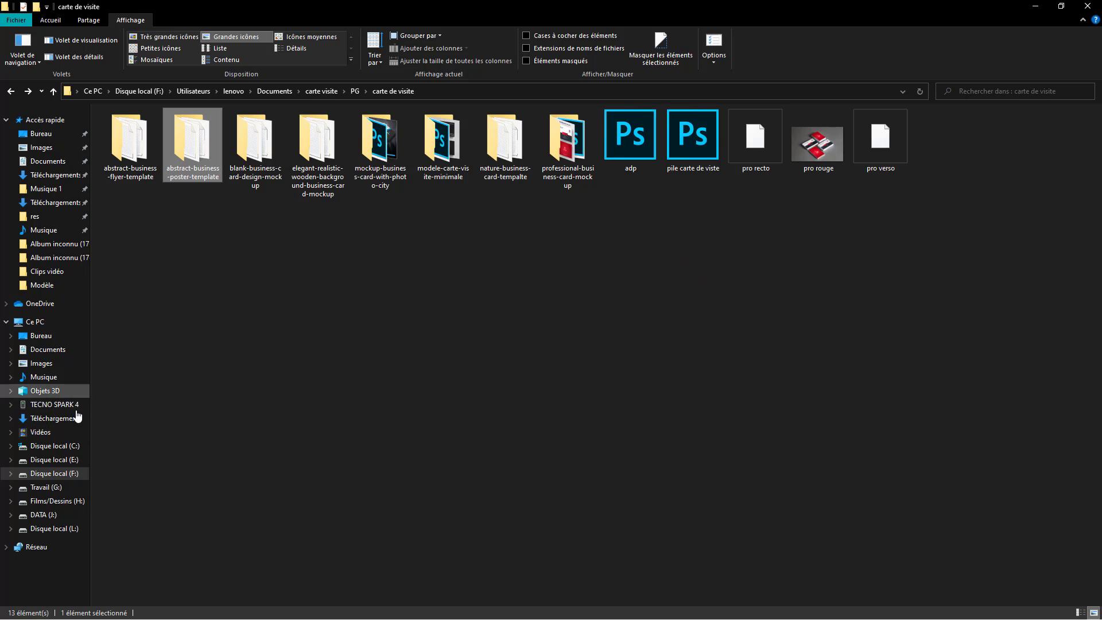
pyautogui.click(78, 419)
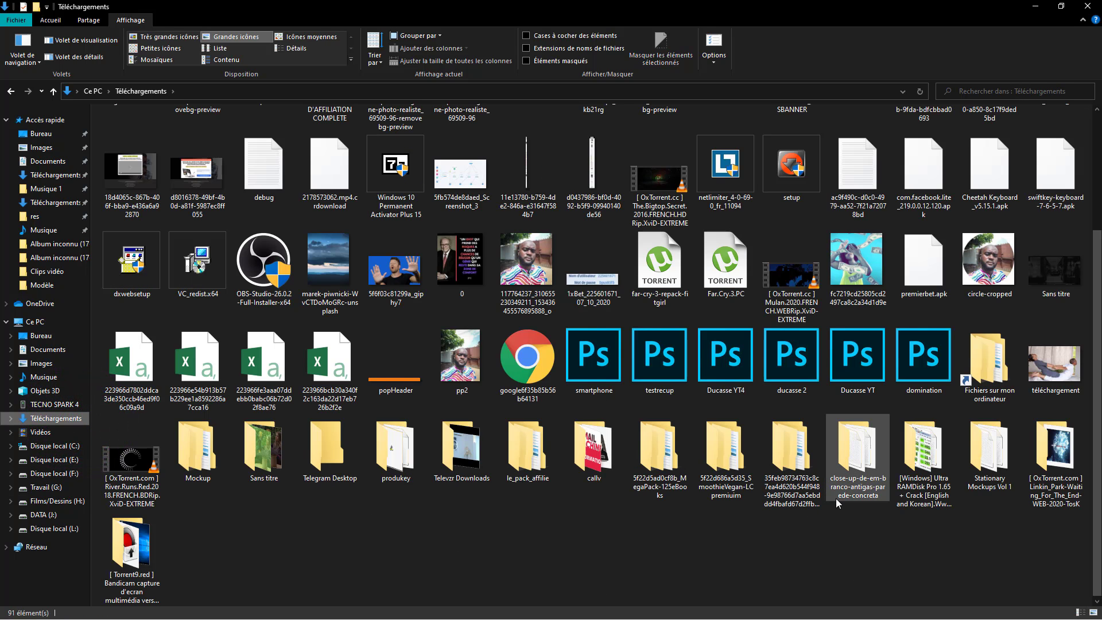
pyautogui.click(51, 349)
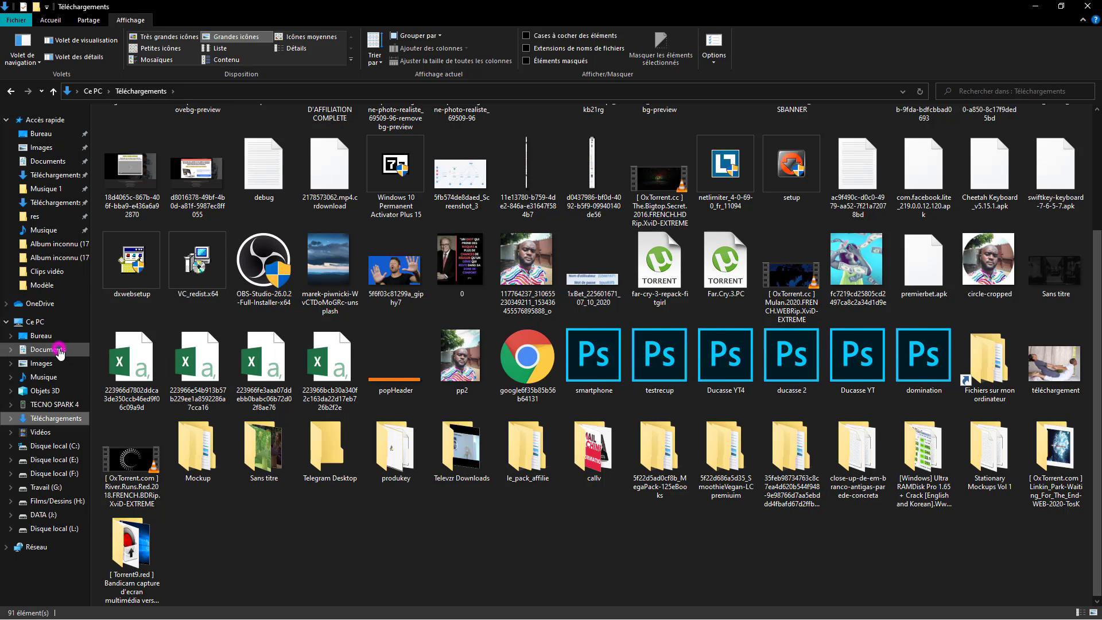
pyautogui.click(604, 238)
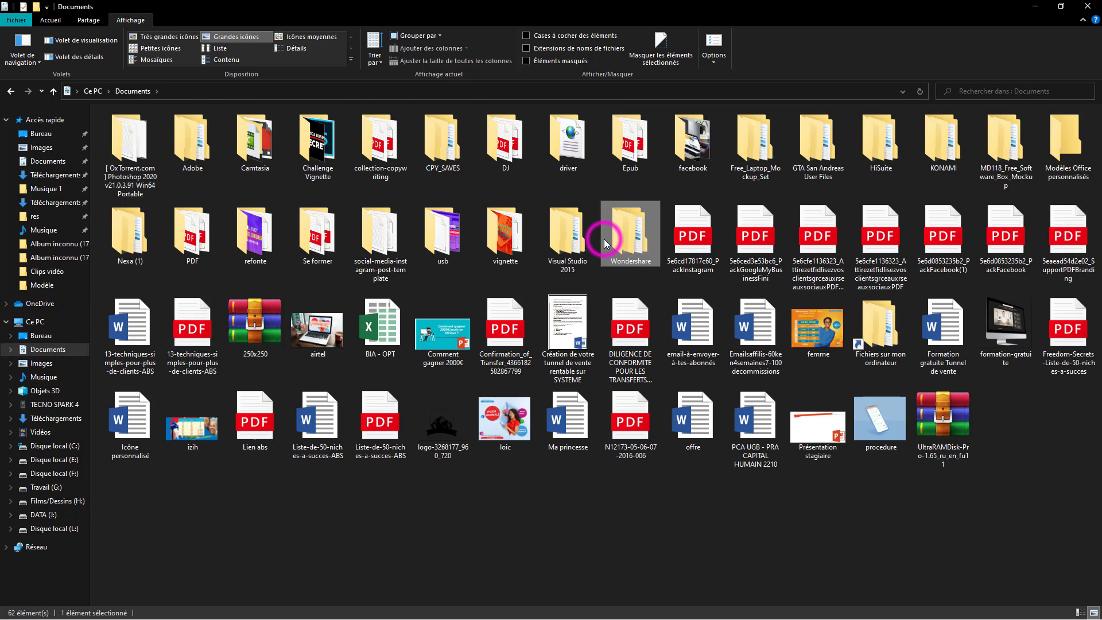
pyautogui.press('m')
pyautogui.press('m')
pyautogui.press('m')
pyautogui.press('m')
pyautogui.press('m')
pyautogui.press('m')
pyautogui.press('m')
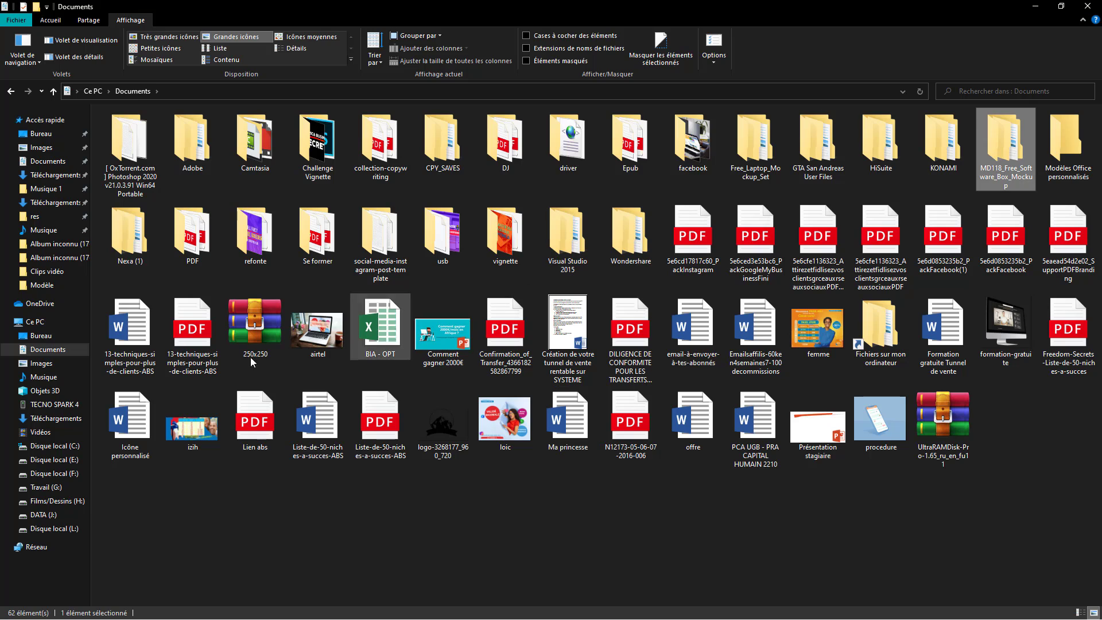
pyautogui.click(49, 405)
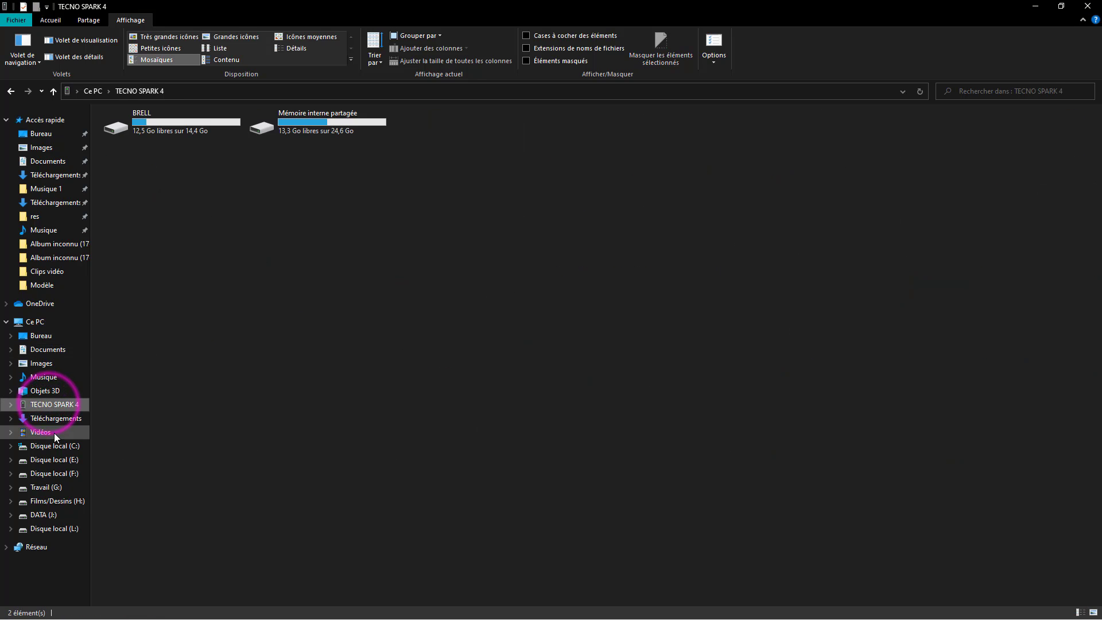
pyautogui.click(55, 419)
# - Open Mockup > mockup-bundle-by-mockup-world in Large icons and open mockupworld-working-on-macbook-on-desk.psd
pyautogui.click(485, 357)
pyautogui.press('m')
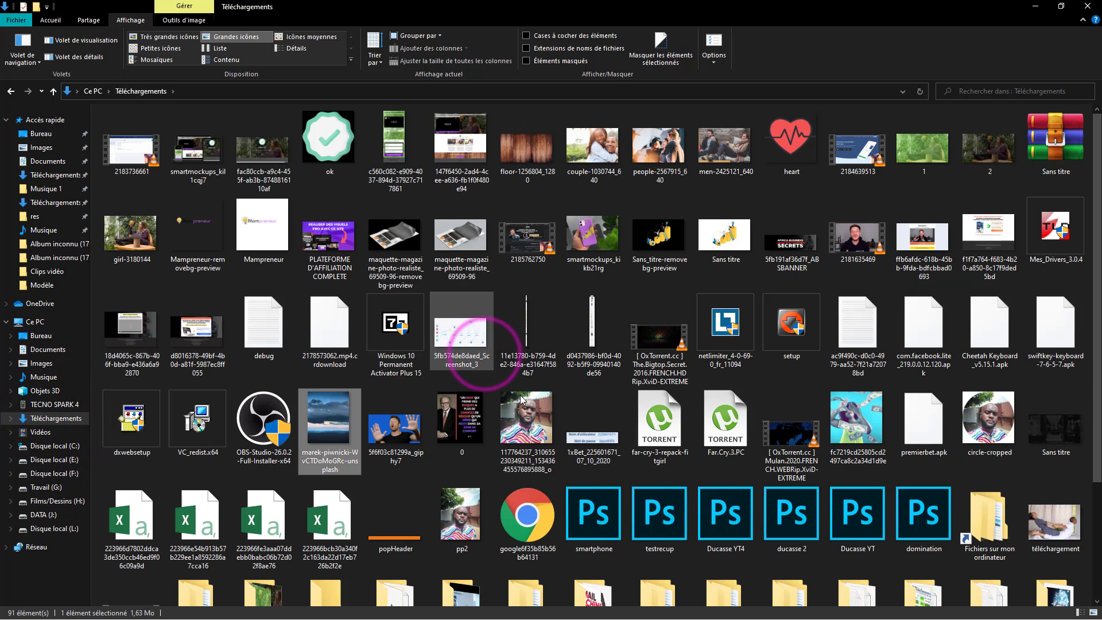
pyautogui.press('m')
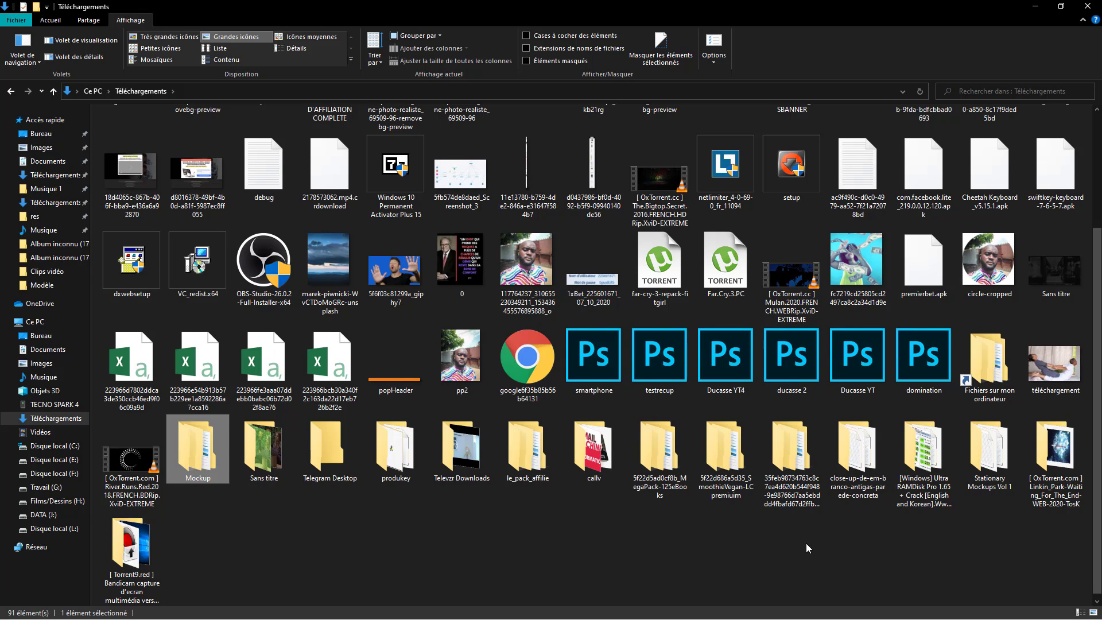
pyautogui.press('Return')
pyautogui.doubleClick(164, 130)
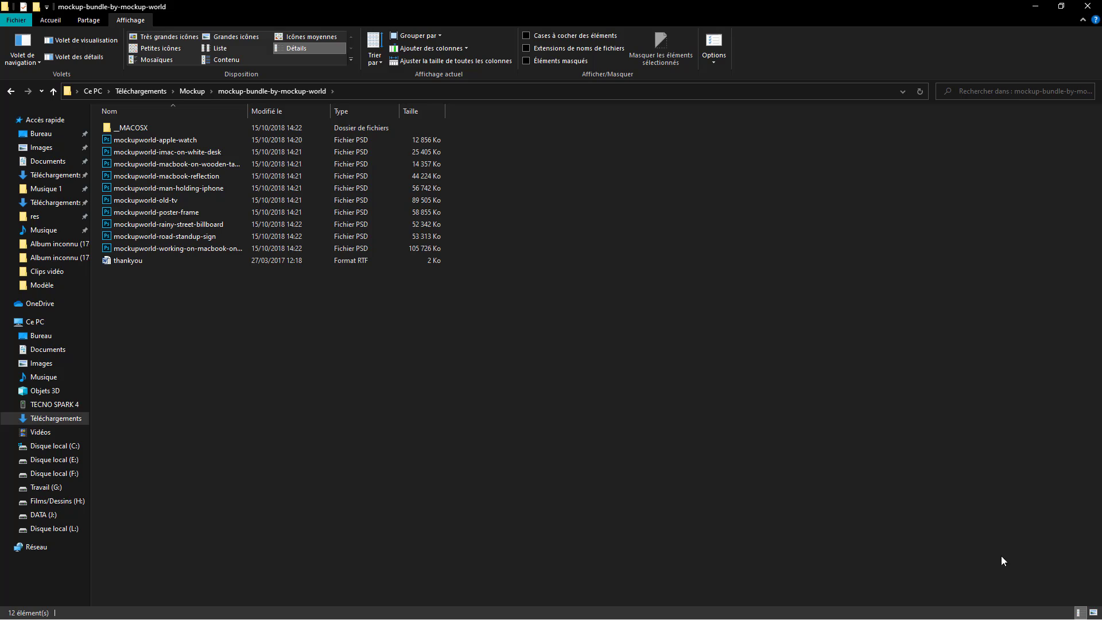
pyautogui.click(1092, 613)
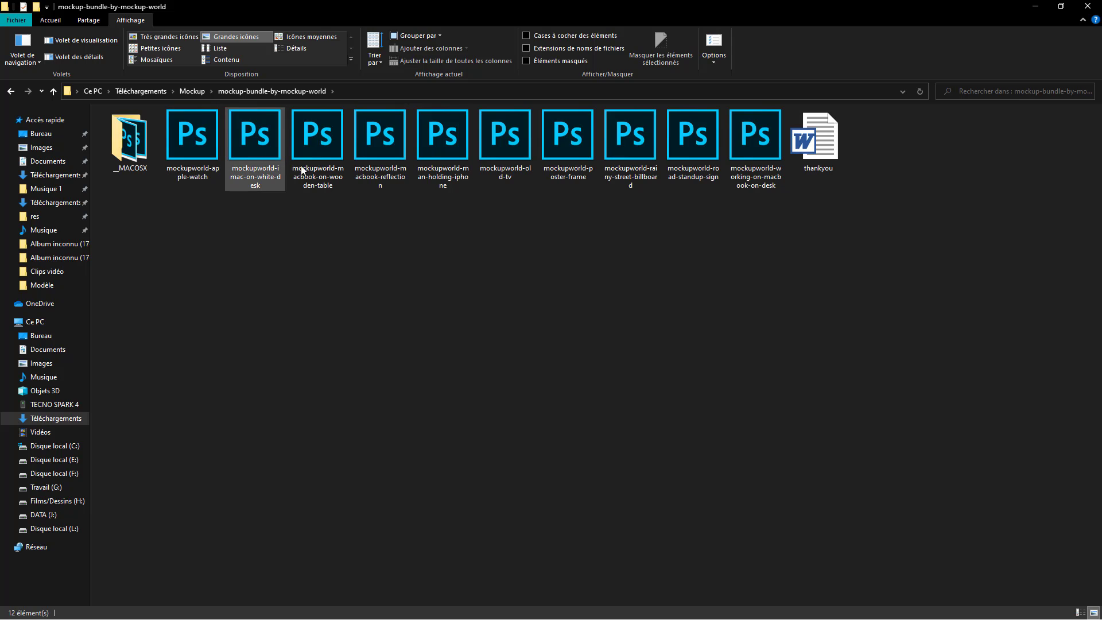
pyautogui.click(744, 167)
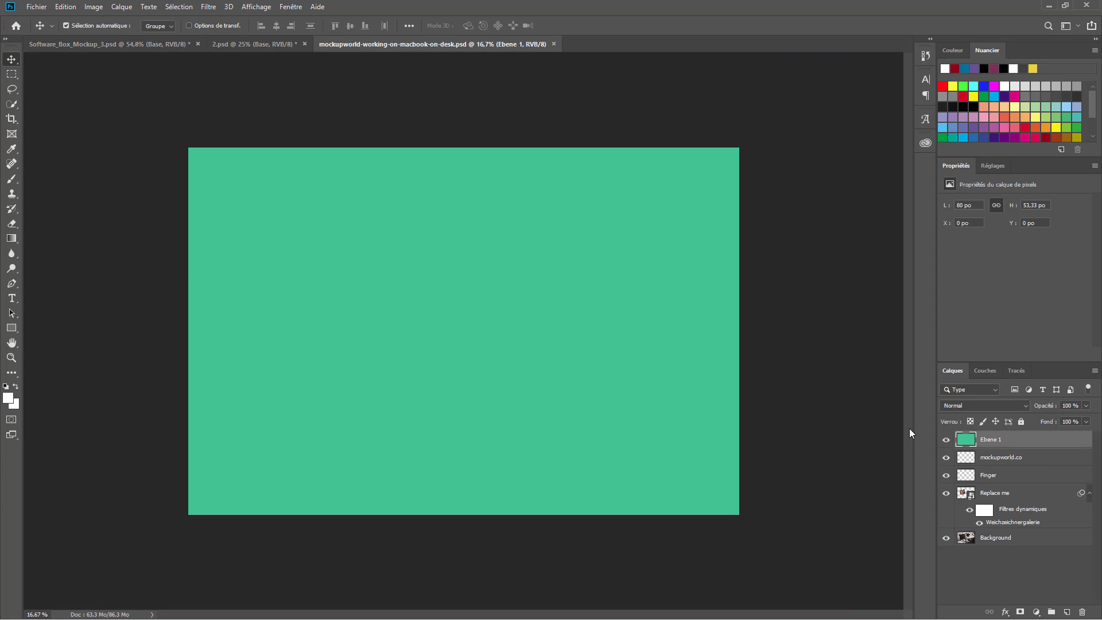
# - Hide Ebene 1, open the Replace me contents, then open 2.psd's Mockup - Edit Me screen artwork
pyautogui.click(945, 439)
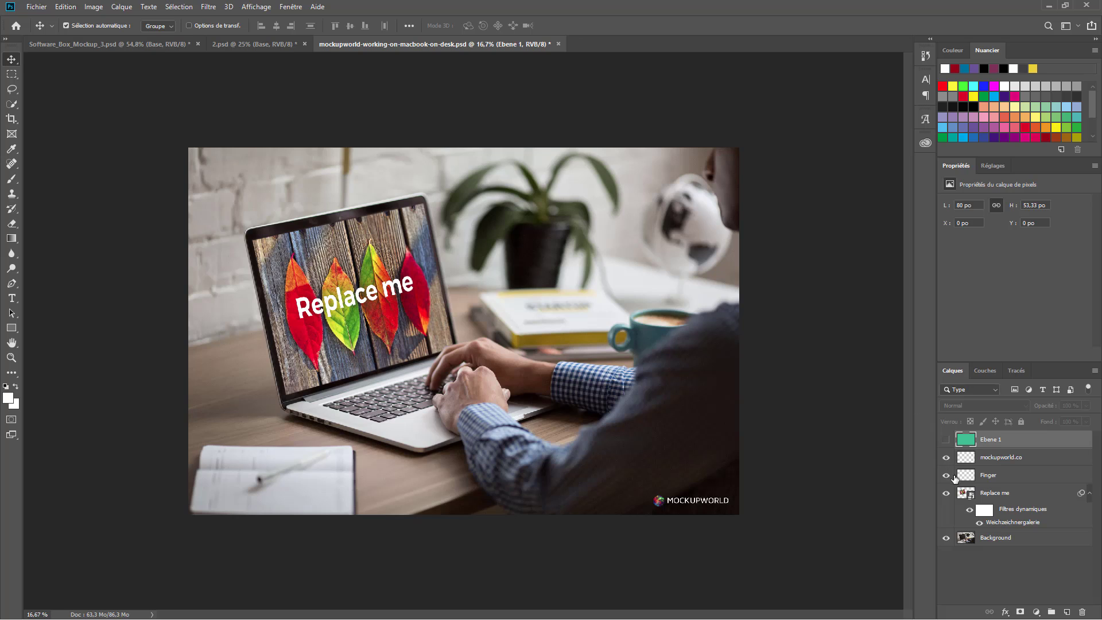
pyautogui.doubleClick(966, 493)
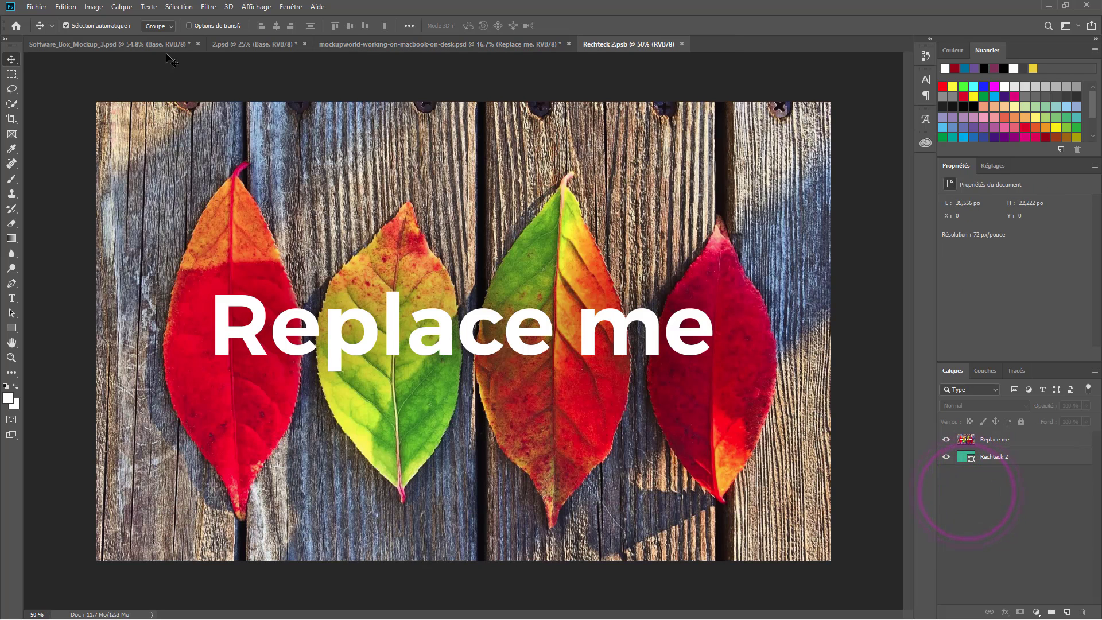
pyautogui.click(246, 44)
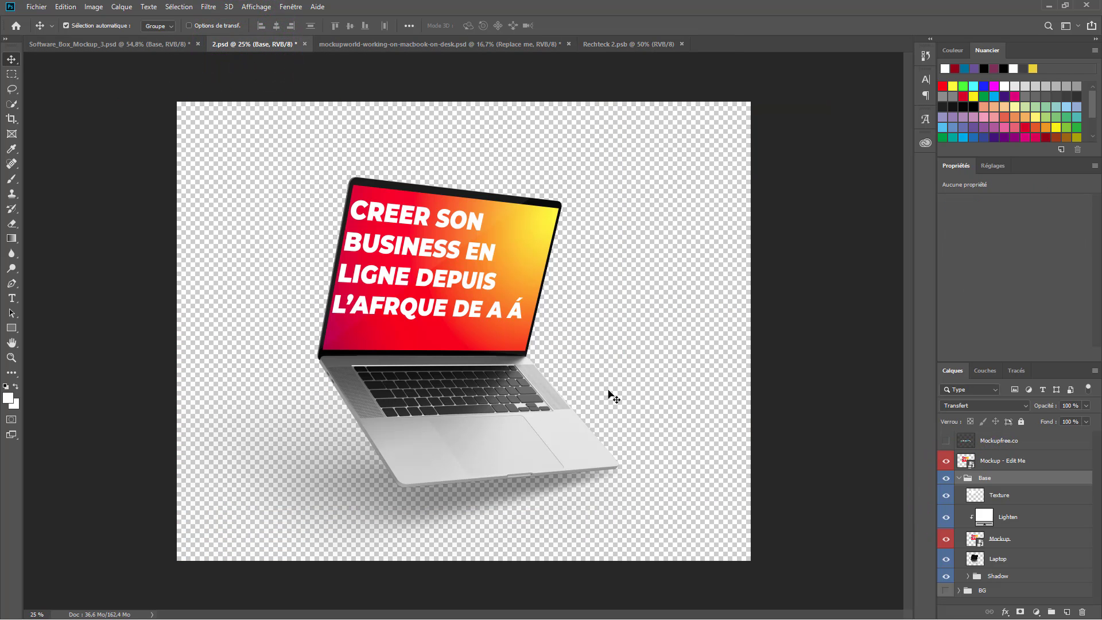
pyautogui.click(415, 268)
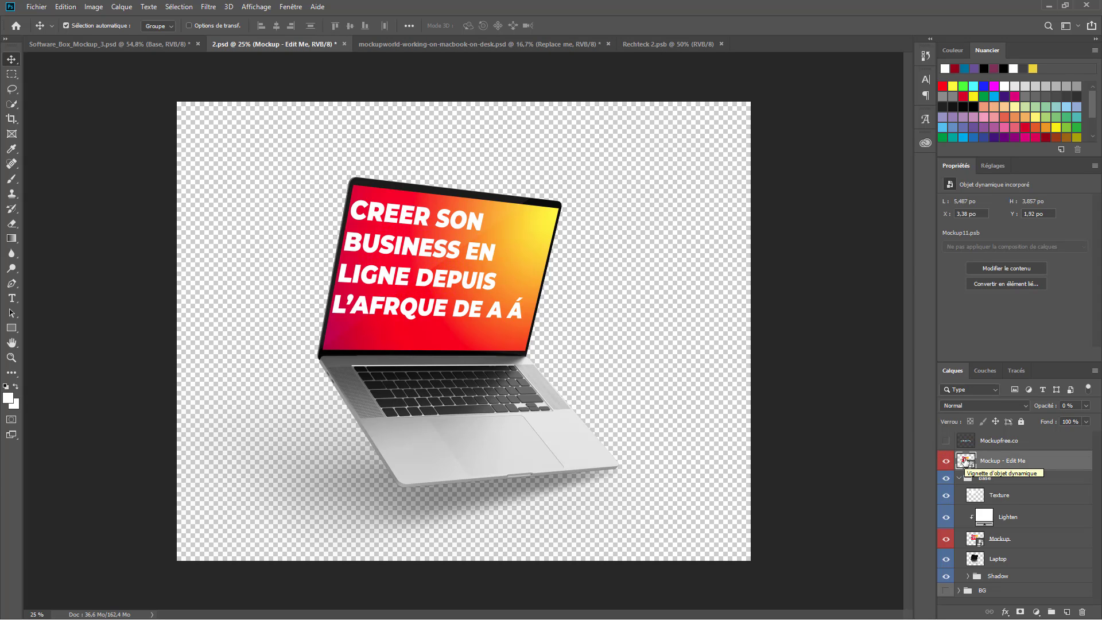
pyautogui.doubleClick(966, 460)
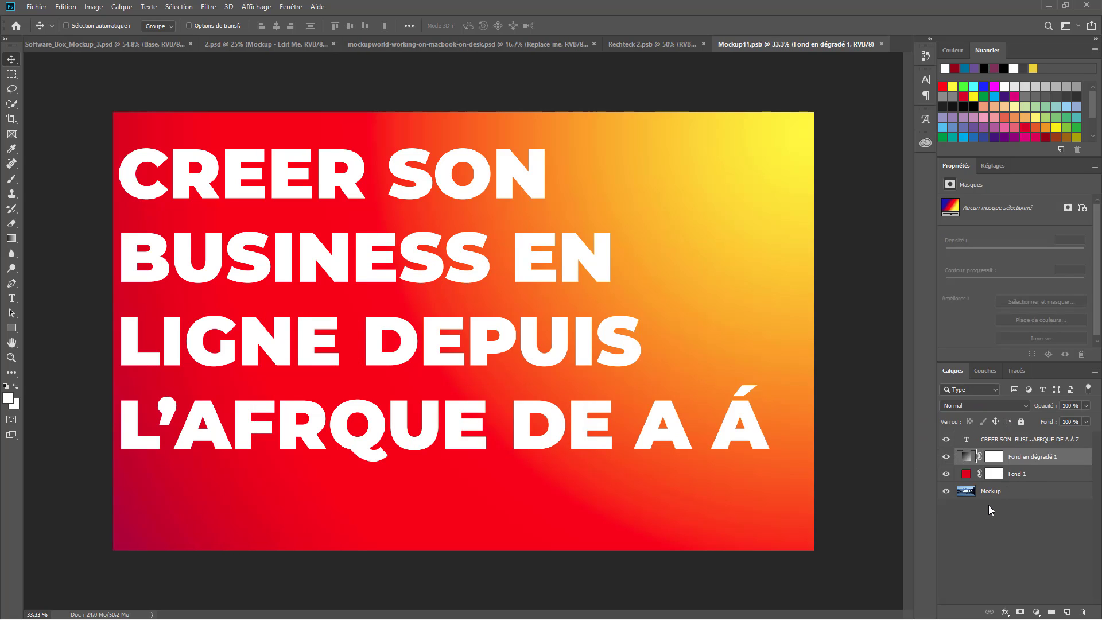
# - Stamp the visible gradient title into Calque 1 and drag it into Rechteck 2.psb
pyautogui.hotkey('ctrl', 'shift', 'alt', 'e')
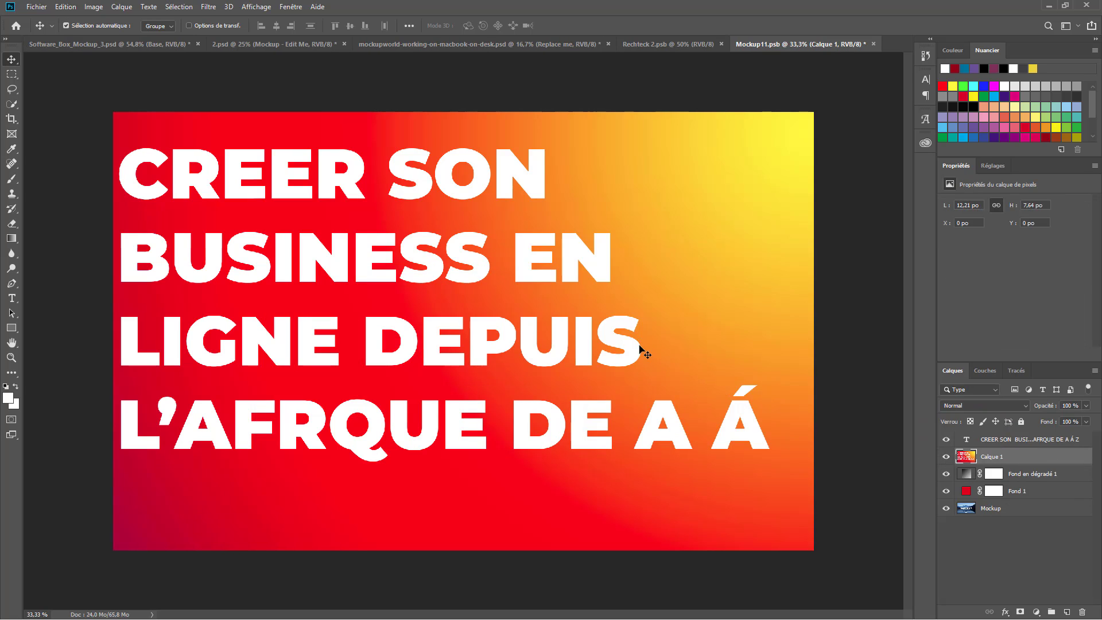
pyautogui.moveTo(521, 400); pyautogui.dragTo(474, 335)
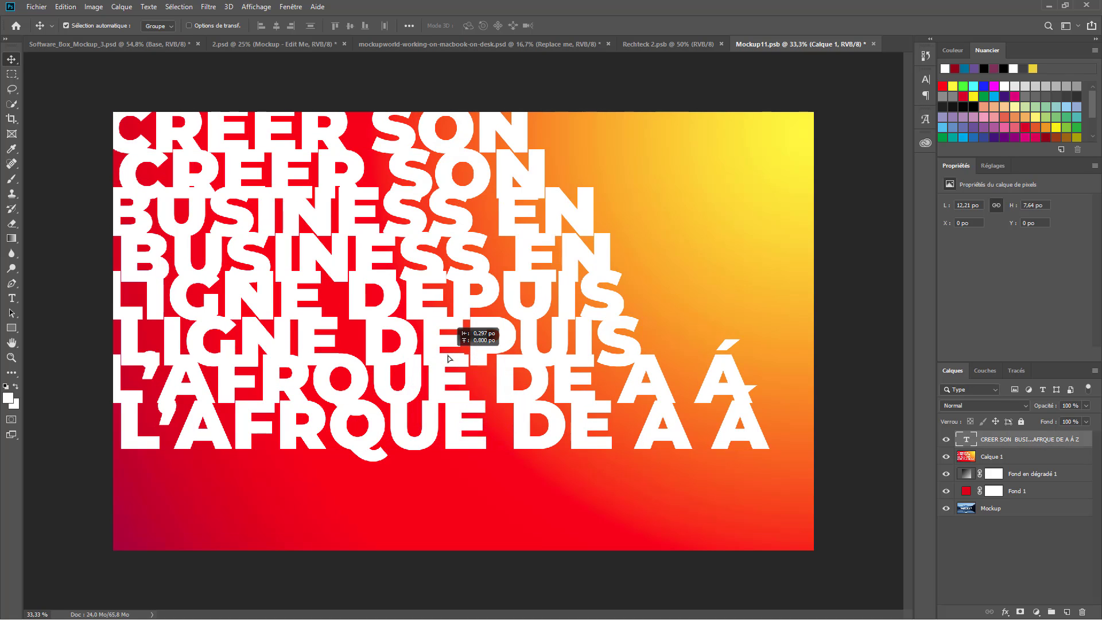
pyautogui.hotkey('ctrl', 'z')
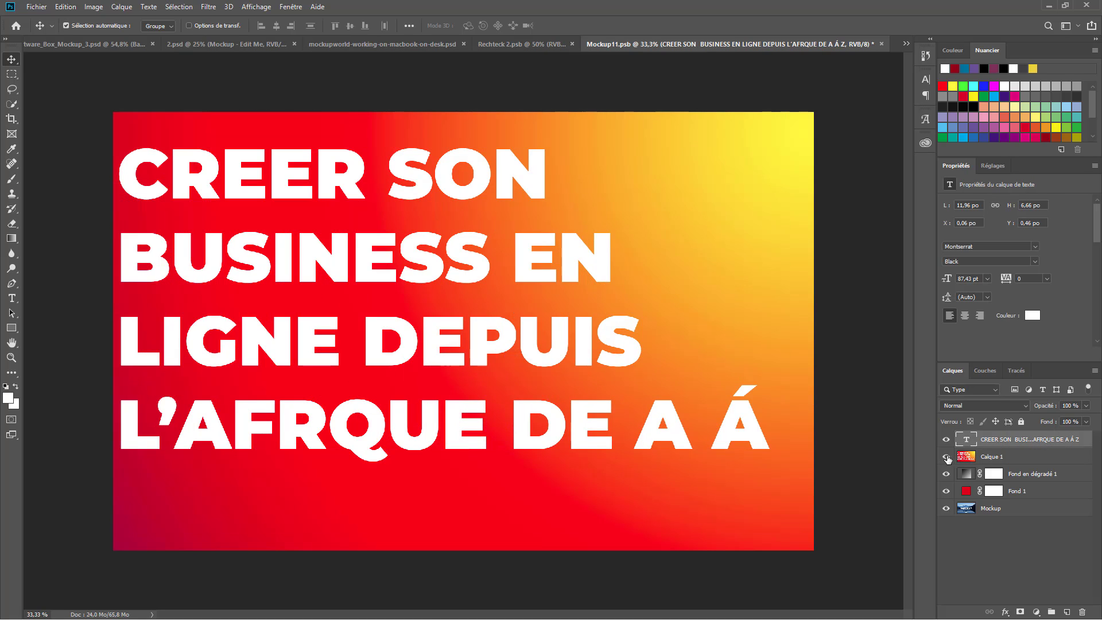
pyautogui.click(944, 436)
pyautogui.moveTo(376, 439); pyautogui.dragTo(485, 295)
pyautogui.hotkey('ctrl', 't')
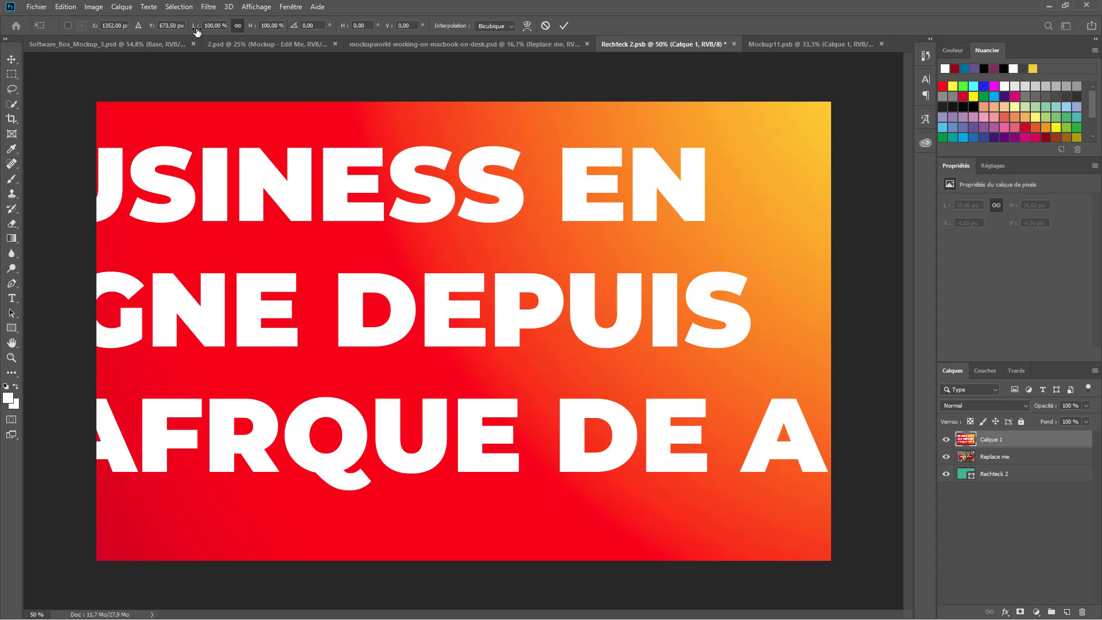
# - Scale and reposition Calque 1's gradient title to fill the whole canvas, then save Rechteck 2.psb
pyautogui.moveTo(196, 31); pyautogui.dragTo(174, 32)
pyautogui.moveTo(368, 183); pyautogui.dragTo(303, 192)
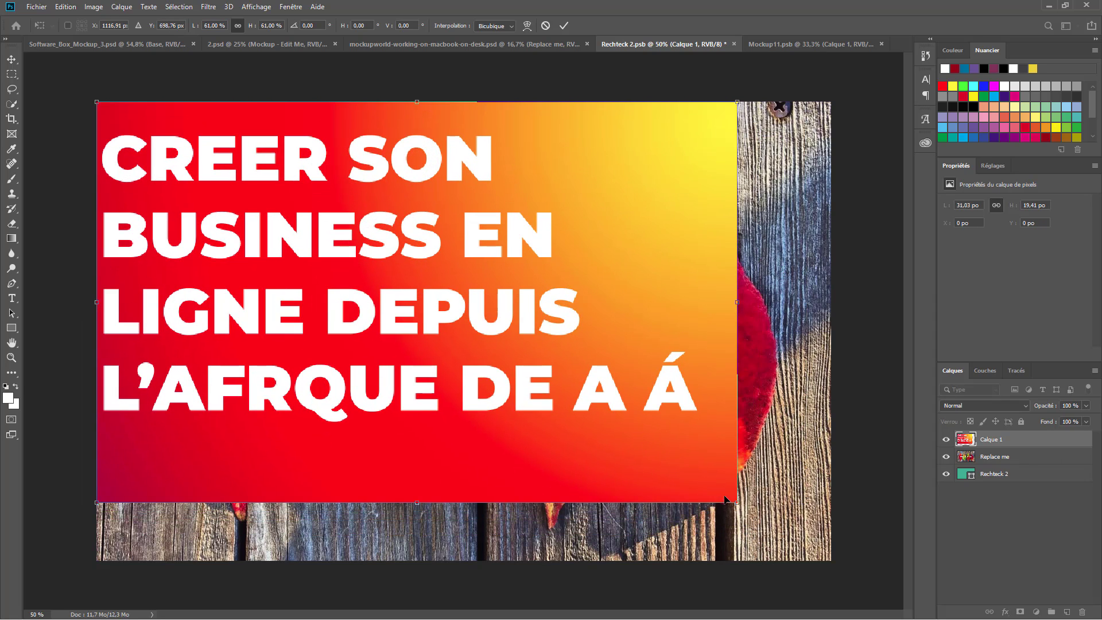
pyautogui.moveTo(736, 503); pyautogui.dragTo(831, 561)
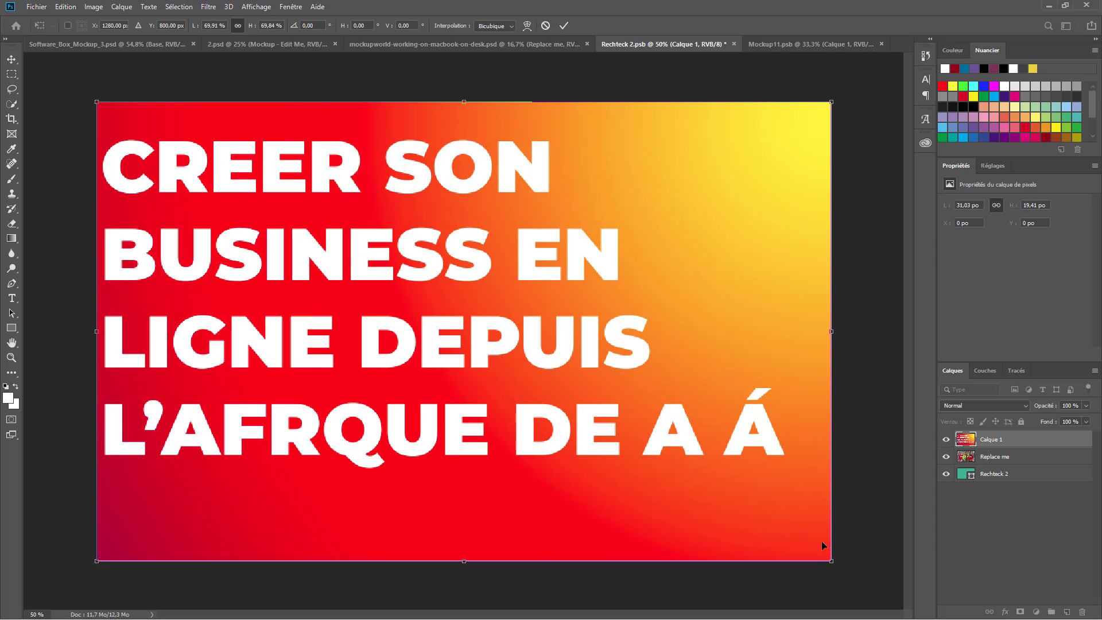
pyautogui.click(564, 25)
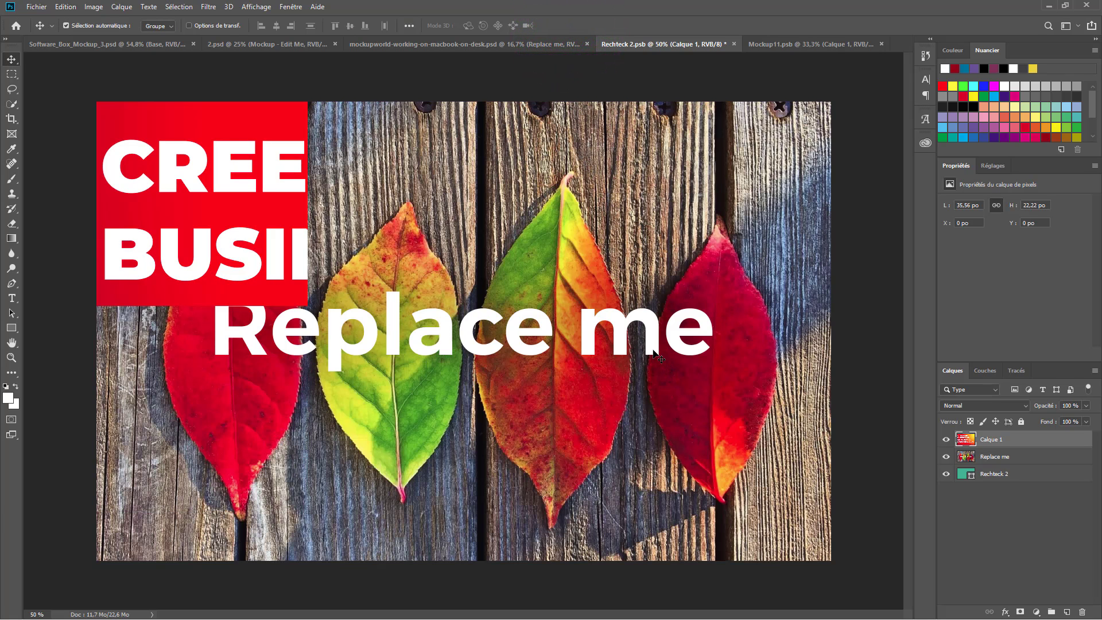
pyautogui.hotkey('ctrl', 's')
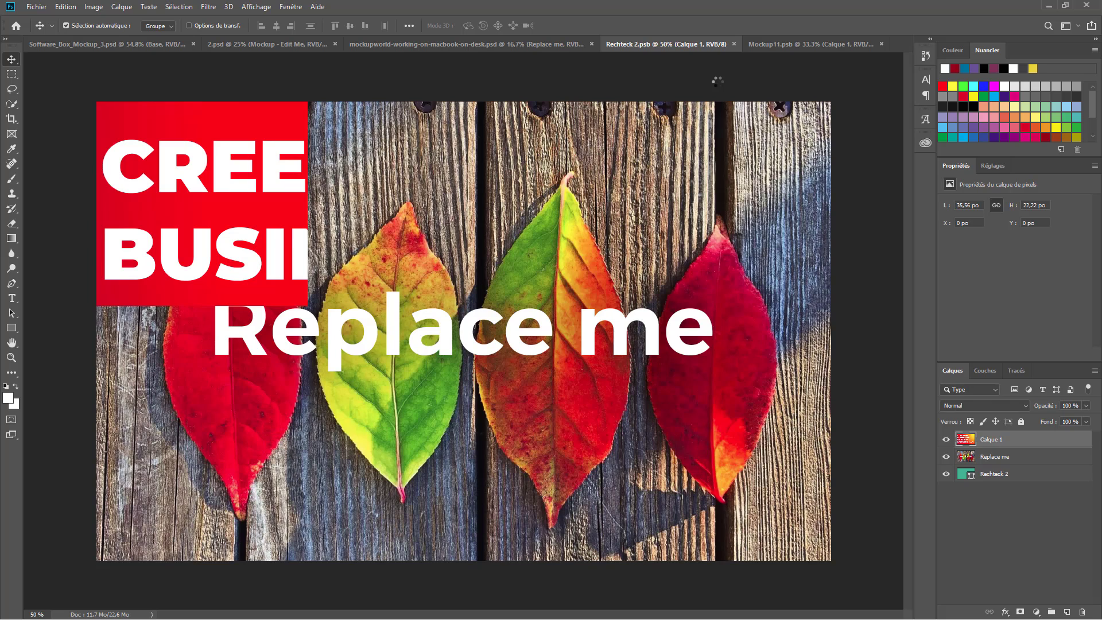
# - Close Rechteck 2.psb, and close Mockup11.psb without saving
pyautogui.click(733, 44)
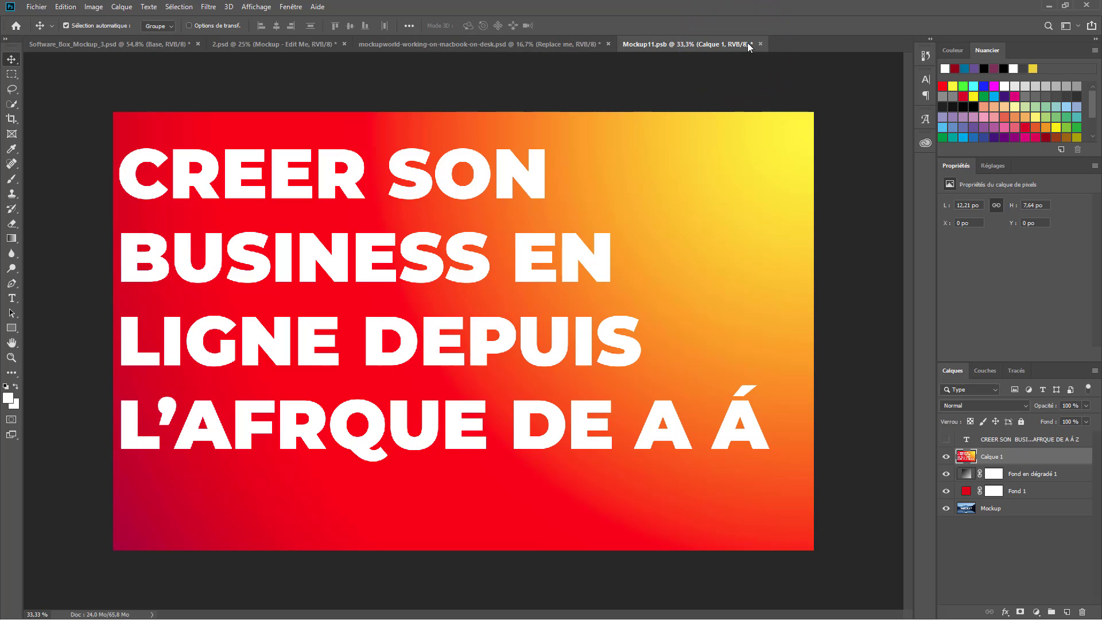
pyautogui.click(760, 44)
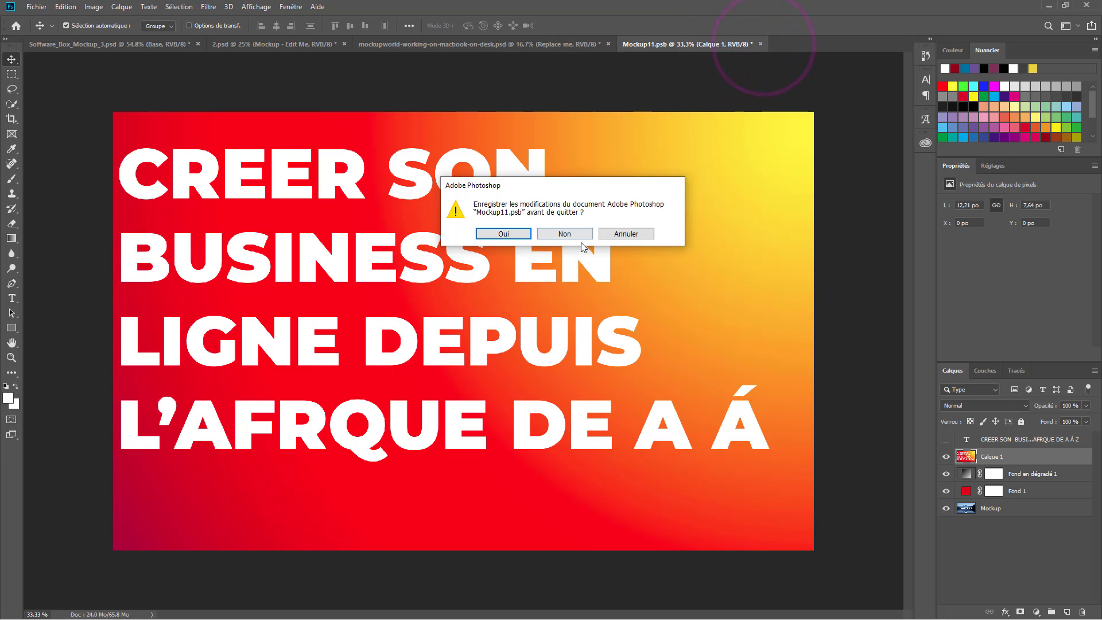
pyautogui.click(564, 234)
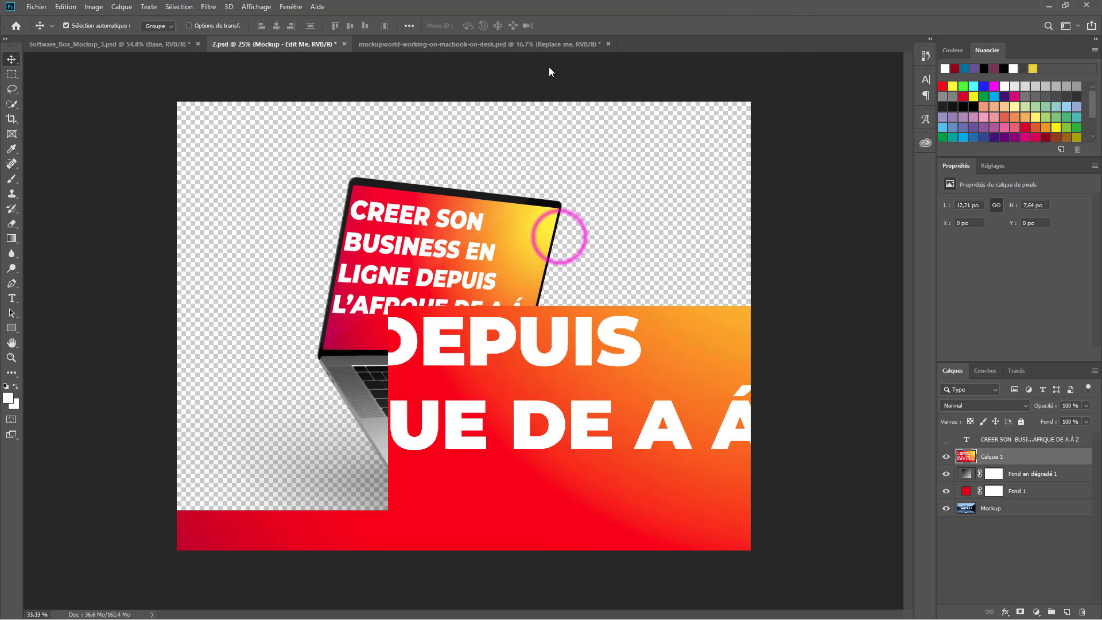
# - Zoom in on the mockupworld desk photo showing the gradient title on the laptop screen
pyautogui.click(538, 44)
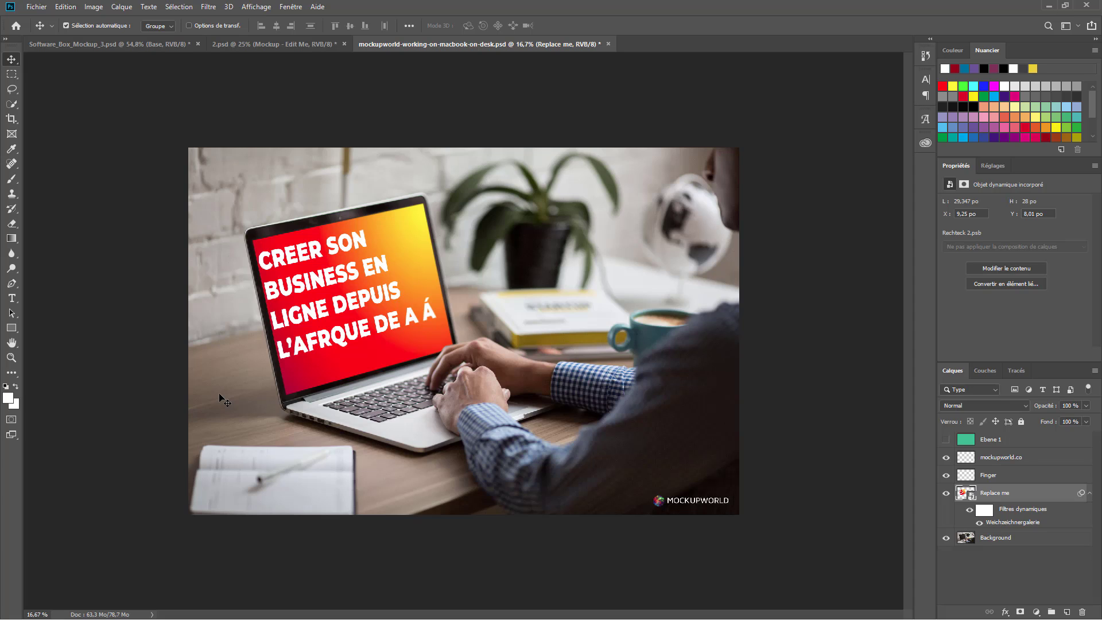
pyautogui.press('ctrl')
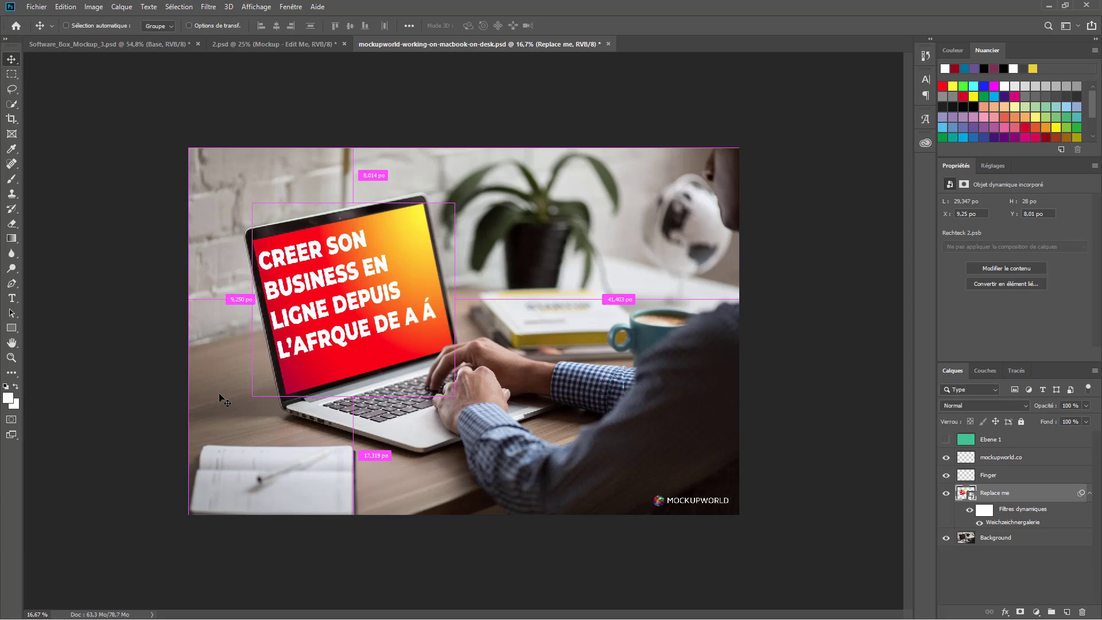
pyautogui.hotkey('ctrl', '+')
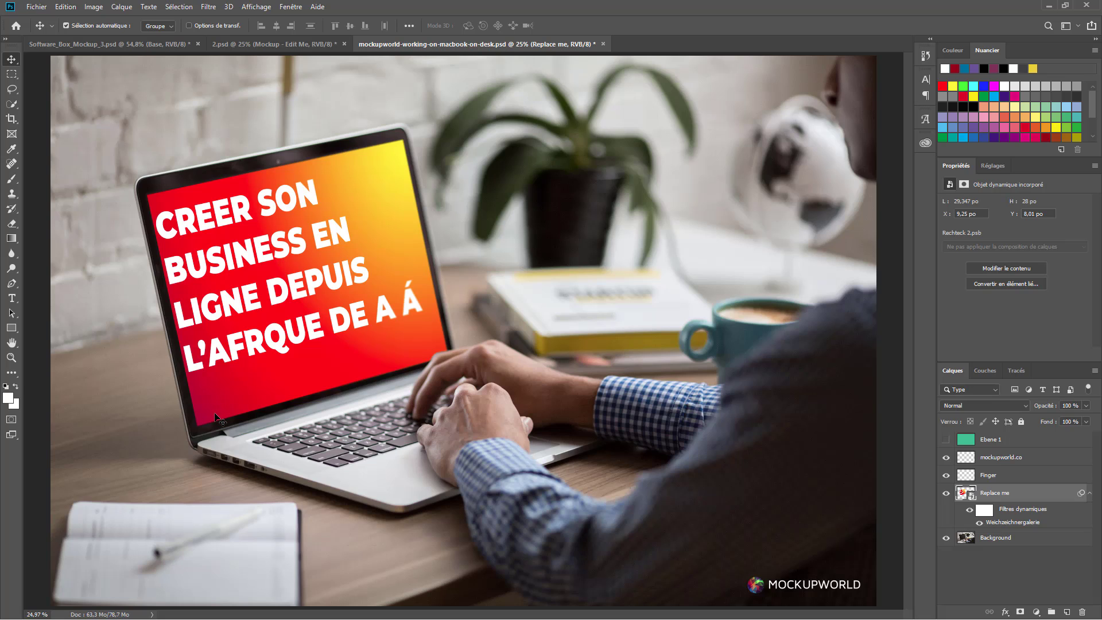
# - Close 2.psd without saving, then hide the Base group's laptop in Software_Box_Mockup_3.psd
pyautogui.click(268, 43)
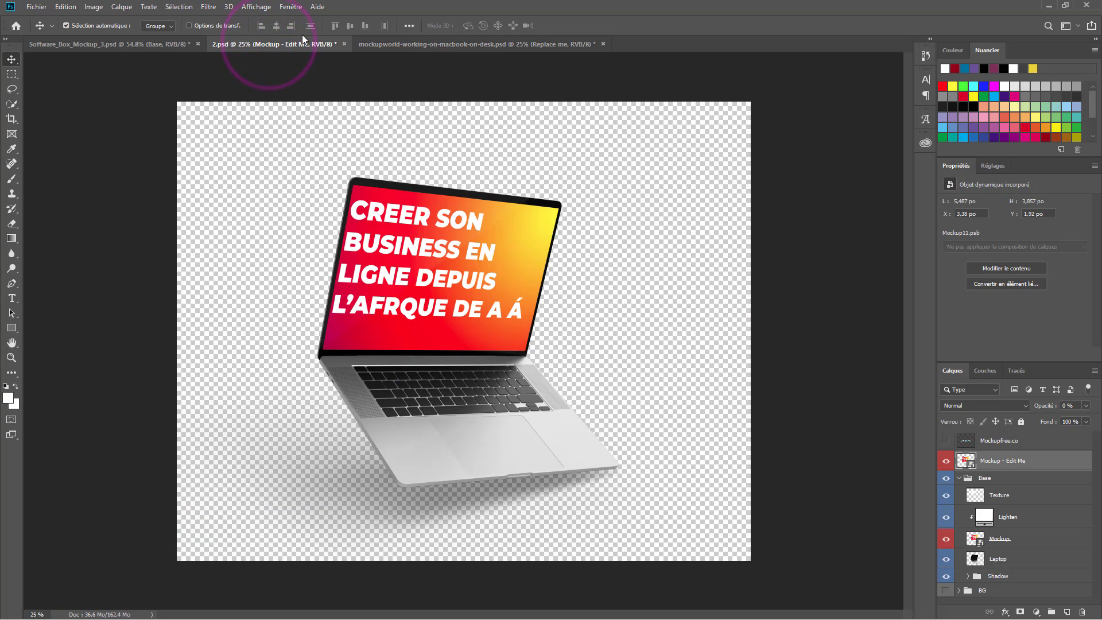
pyautogui.click(342, 44)
pyautogui.click(567, 232)
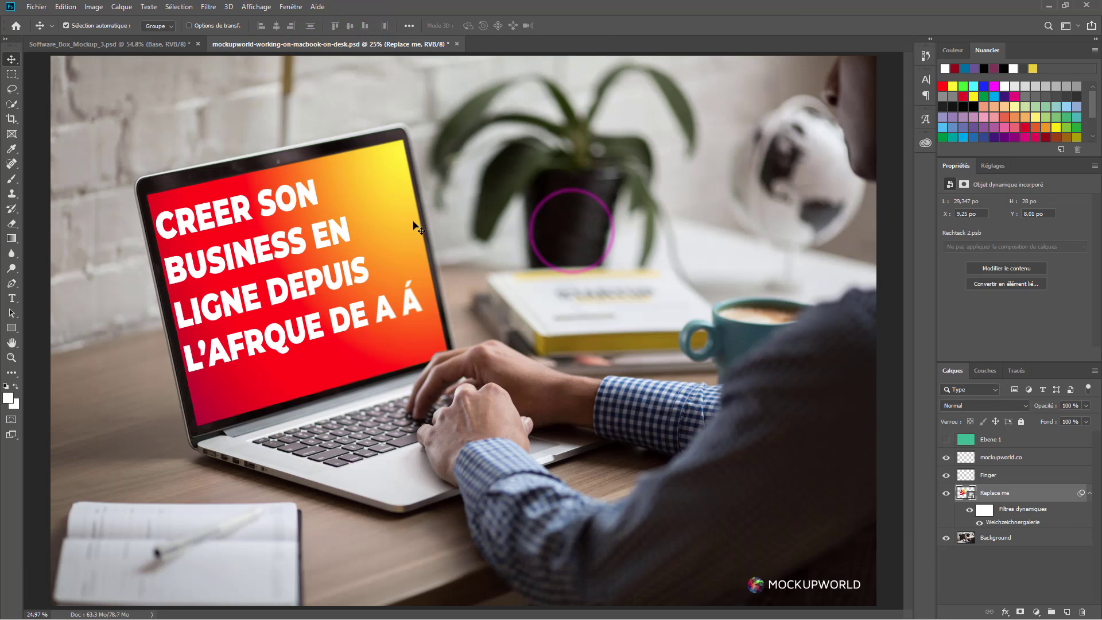
pyautogui.click(173, 44)
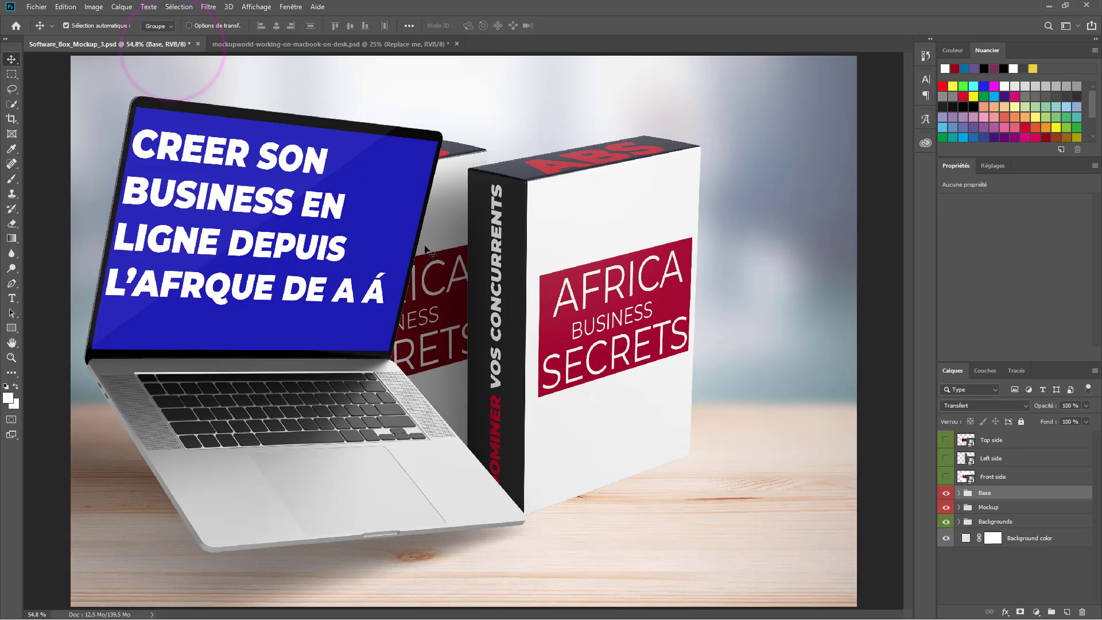
pyautogui.click(946, 492)
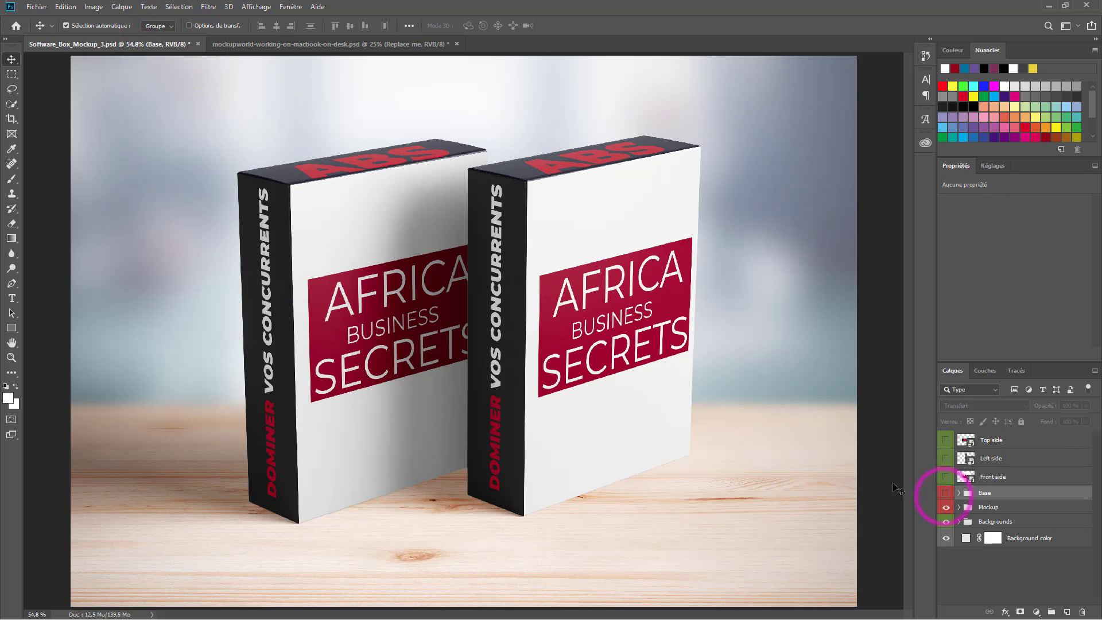